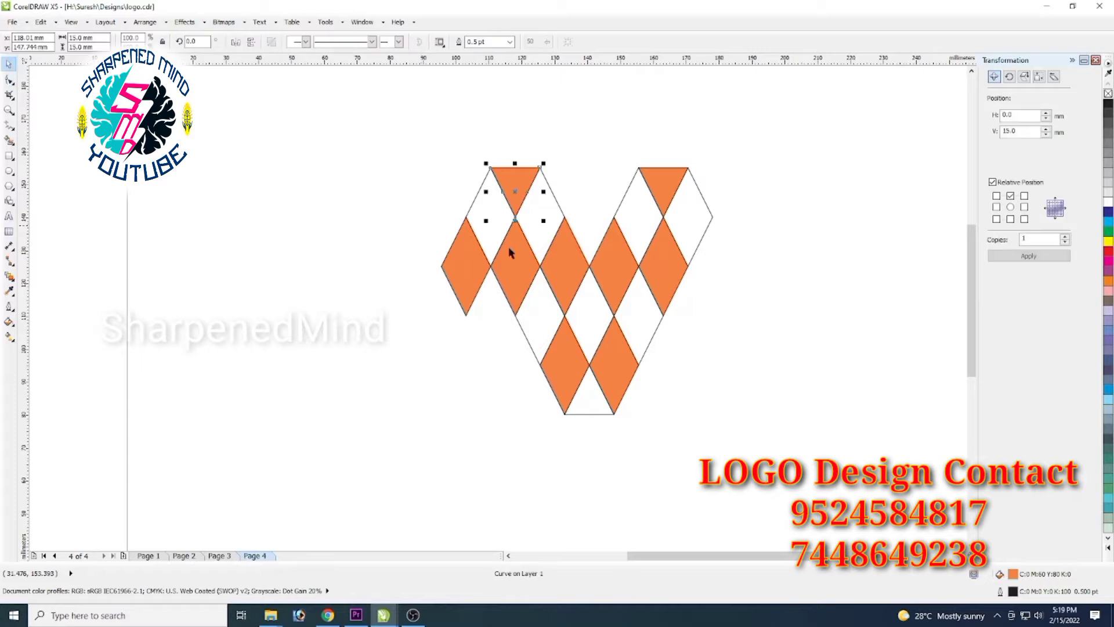
# Copy the upper-left white diamond 30 mm down, and copy that new diamond 15 mm to the left
pyautogui.click(513, 330)
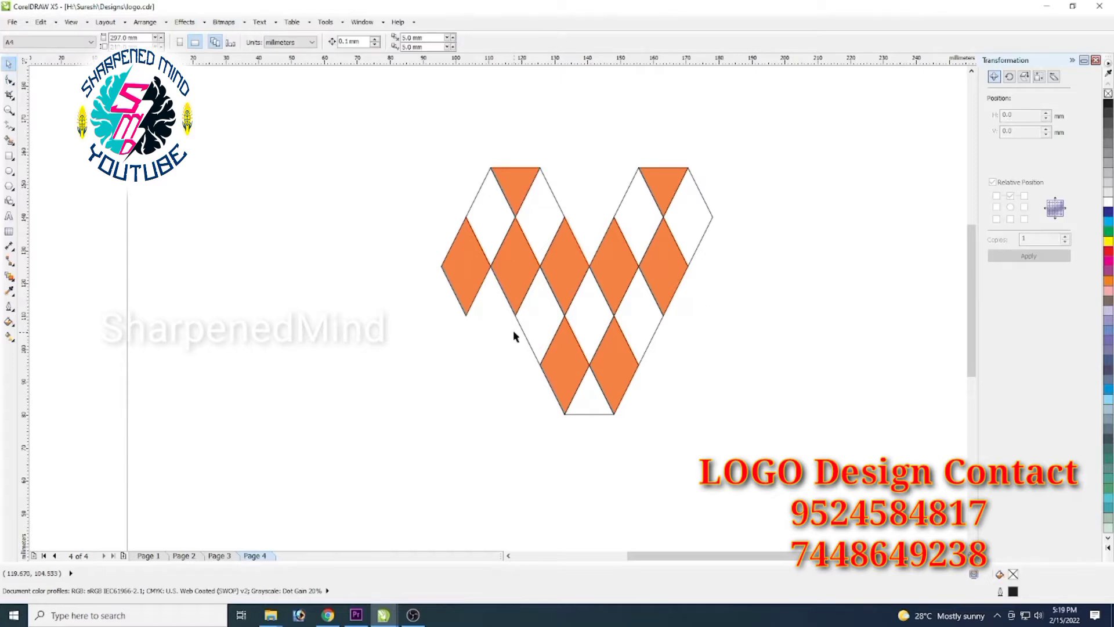
pyautogui.click(495, 241)
pyautogui.click(1010, 219)
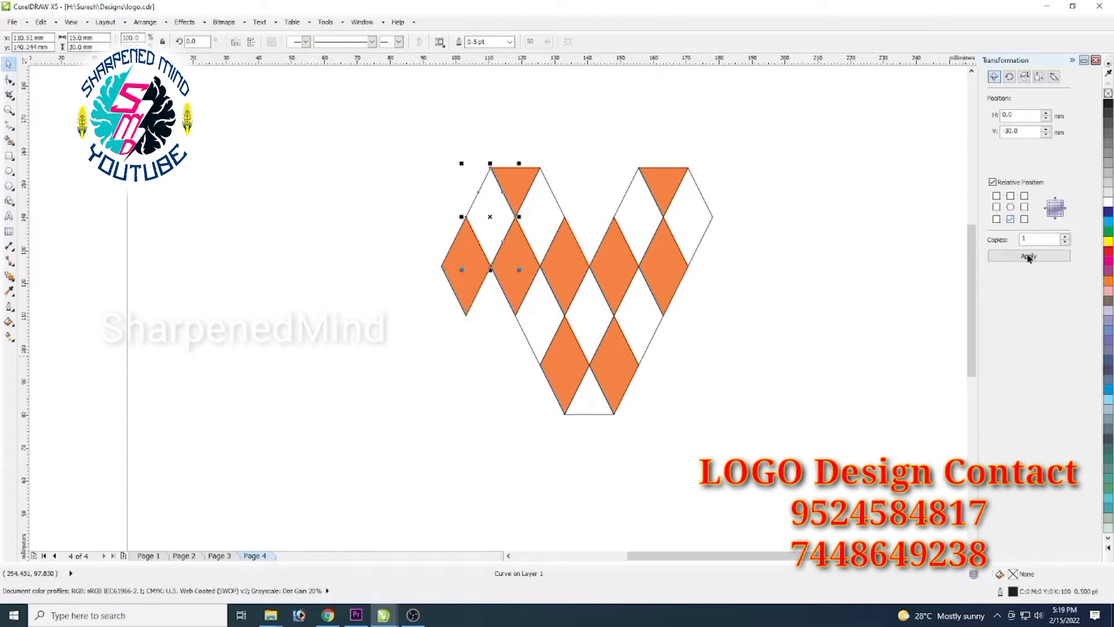
pyautogui.click(1028, 258)
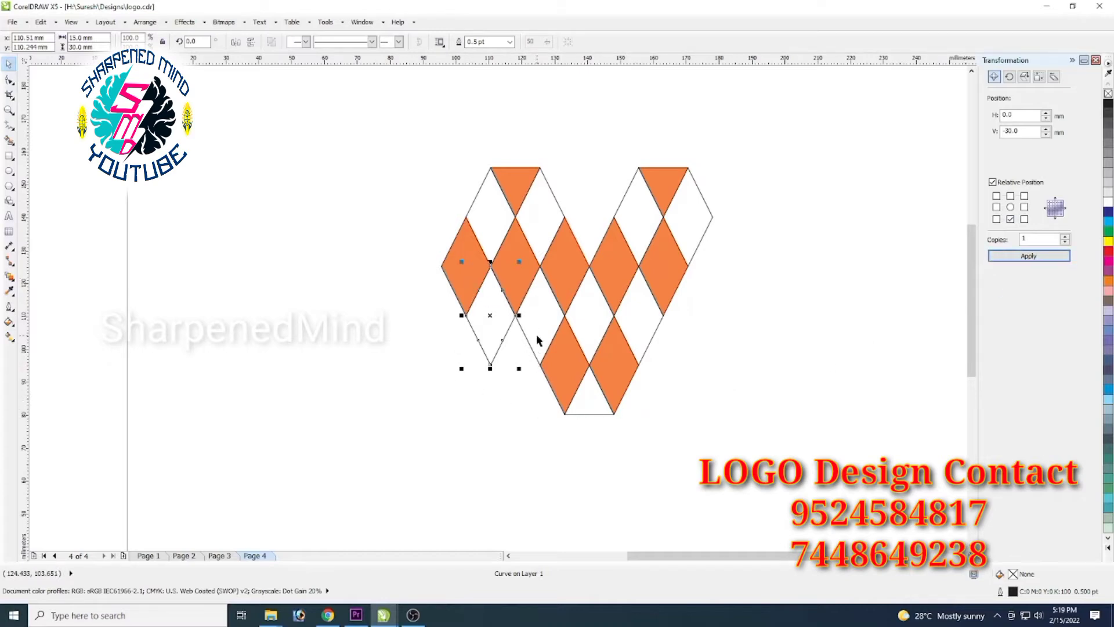
pyautogui.click(997, 207)
pyautogui.click(1028, 257)
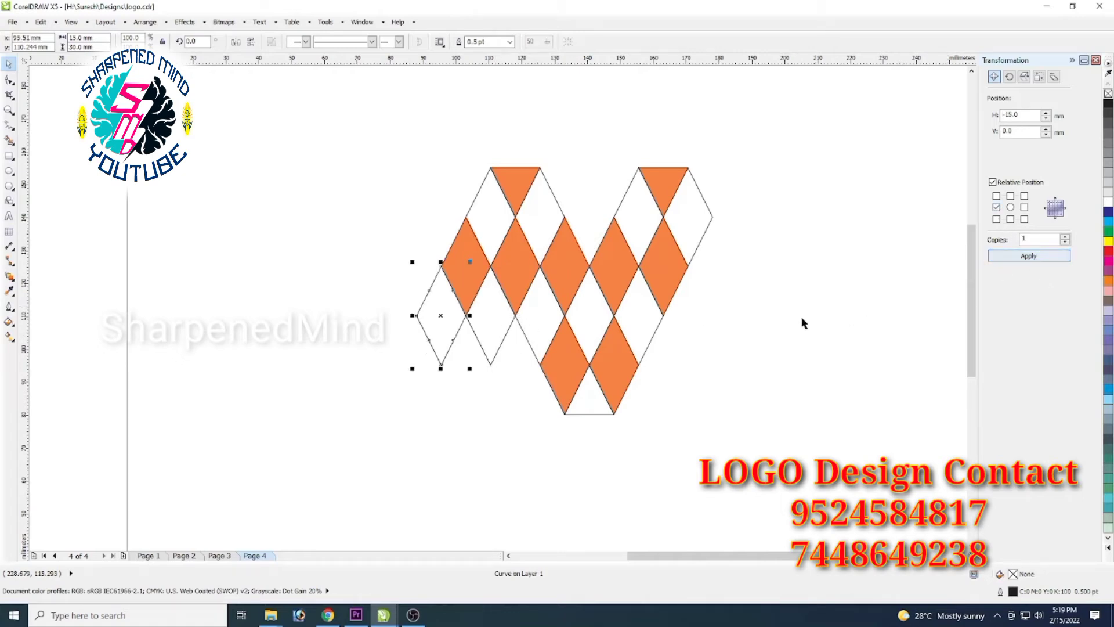
# Copy the leftmost orange diamond 30 mm down, and copy the new orange diamond 15 mm to the left
pyautogui.click(468, 273)
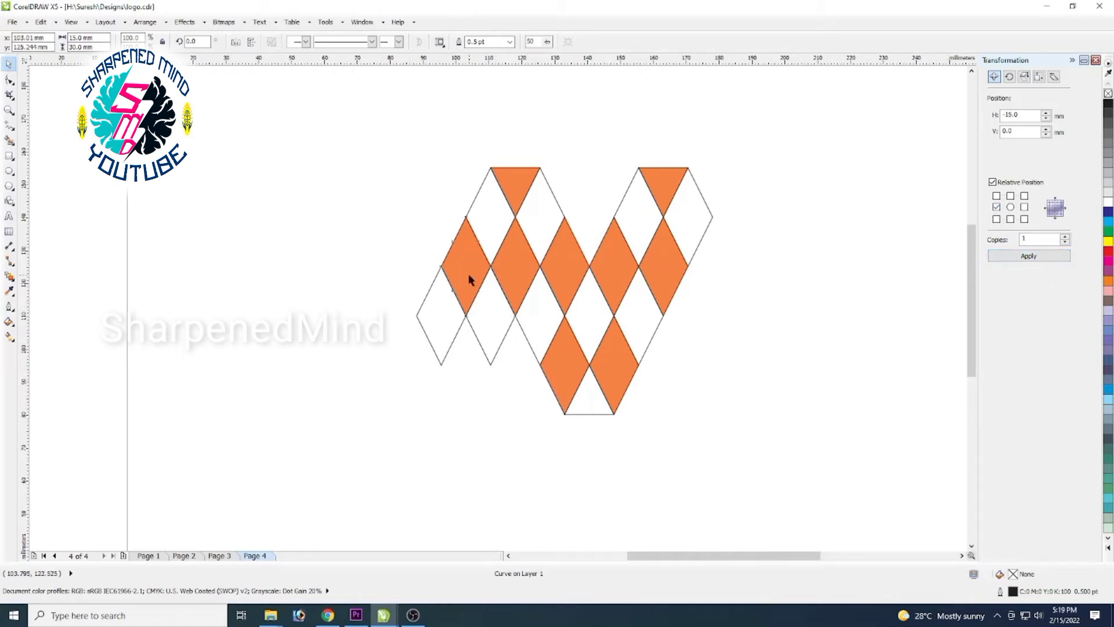
pyautogui.click(1010, 219)
pyautogui.click(1027, 256)
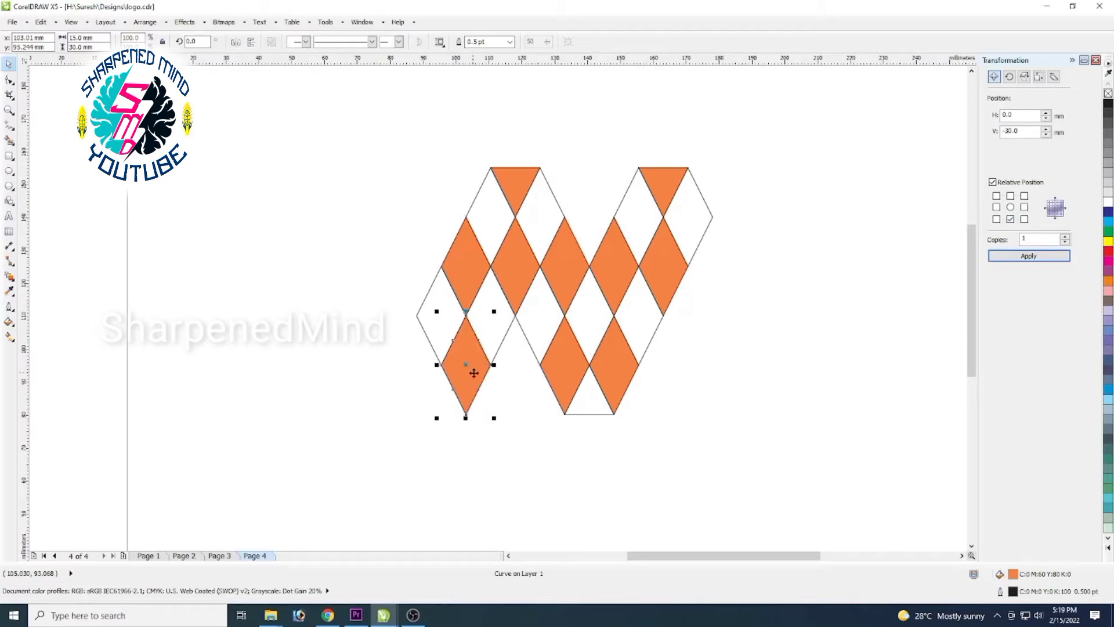
pyautogui.click(996, 207)
pyautogui.click(1028, 257)
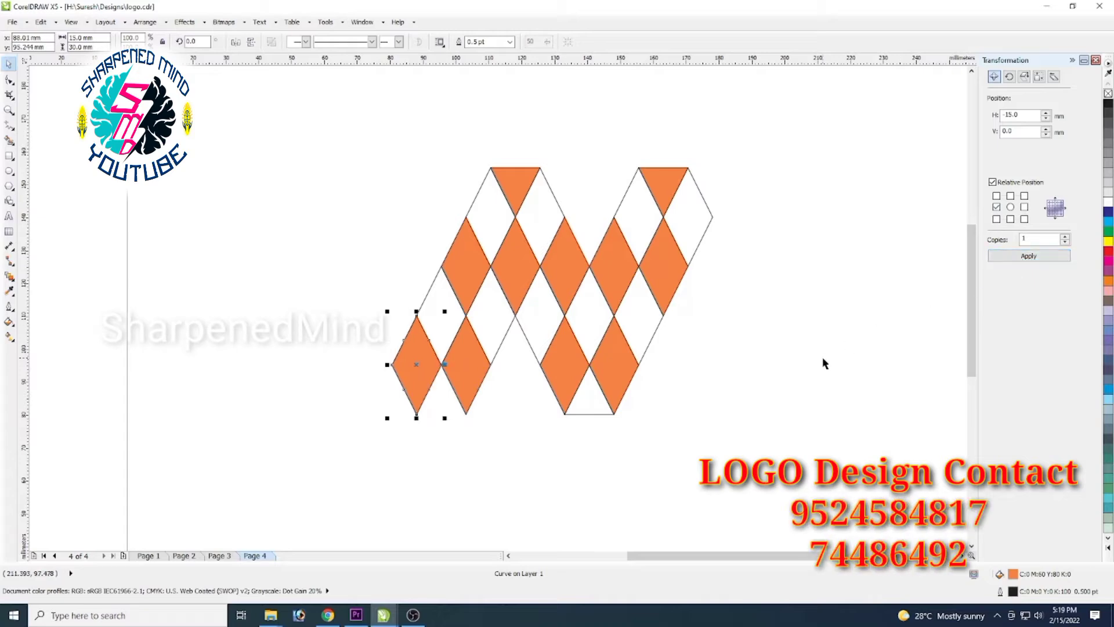
pyautogui.click(876, 365)
pyautogui.click(435, 316)
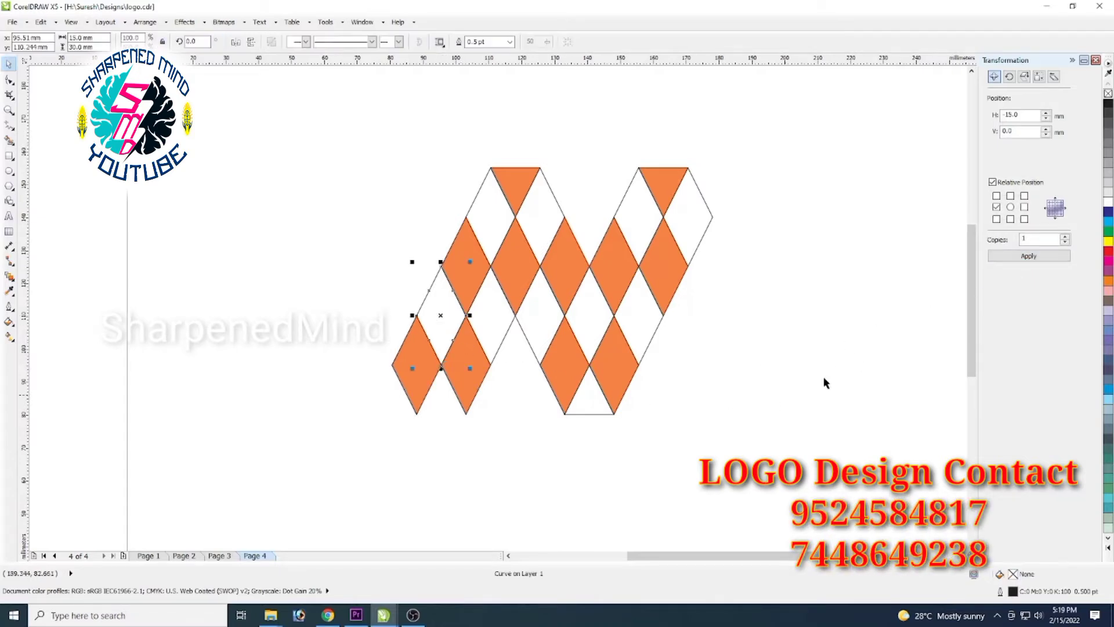
pyautogui.click(1020, 257)
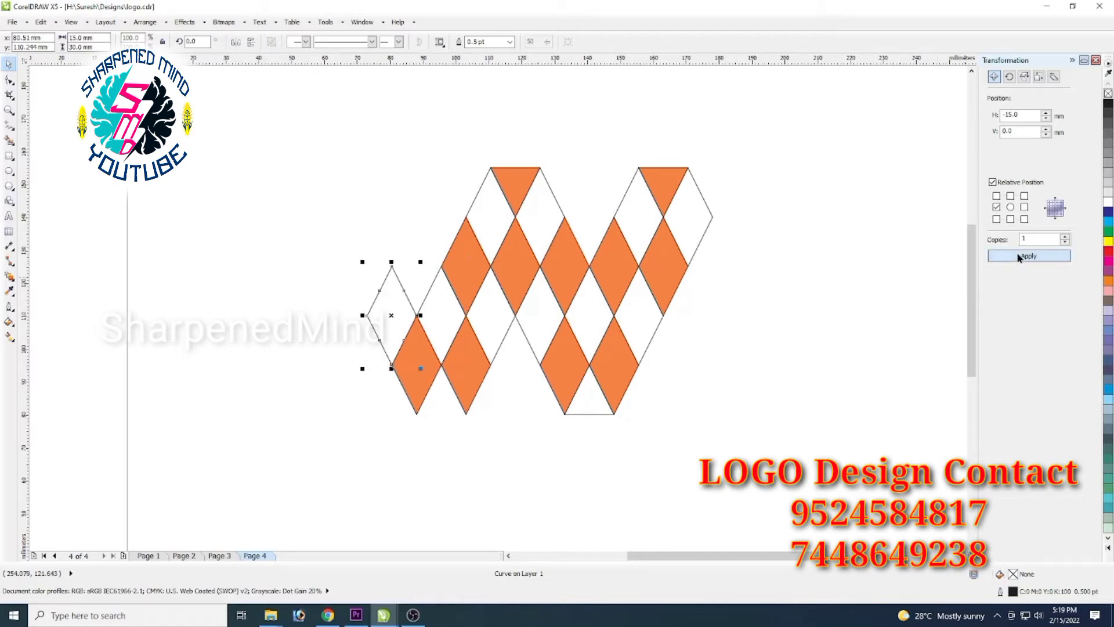
pyautogui.hotkey('ctrl', 'z')
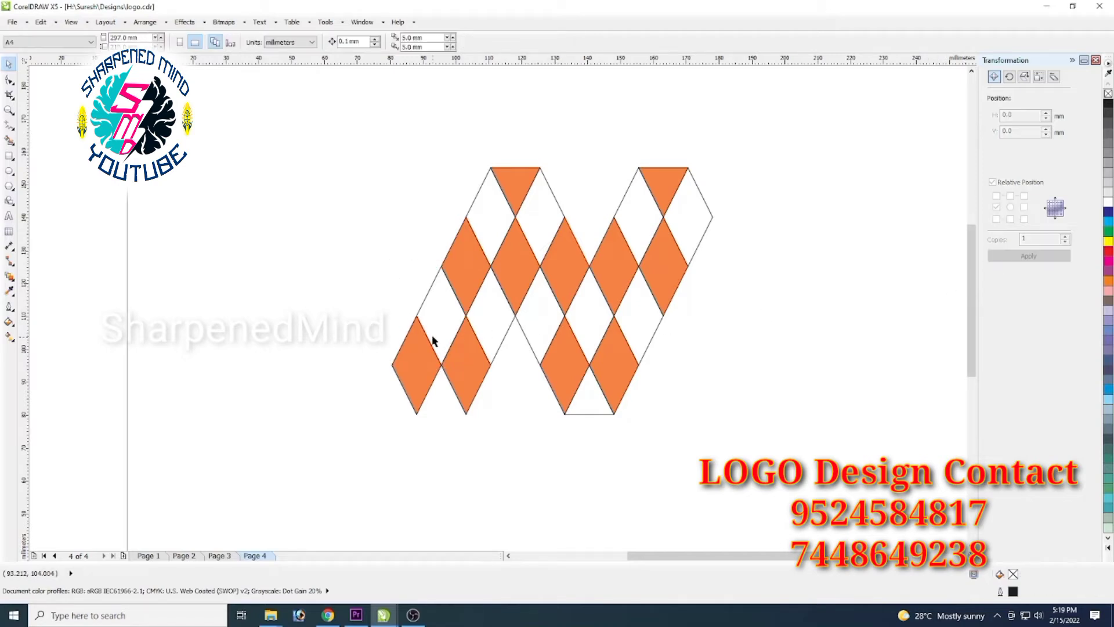
# Copy the white diamond above the two lower-left orange diamonds 30 mm straight down
pyautogui.click(445, 324)
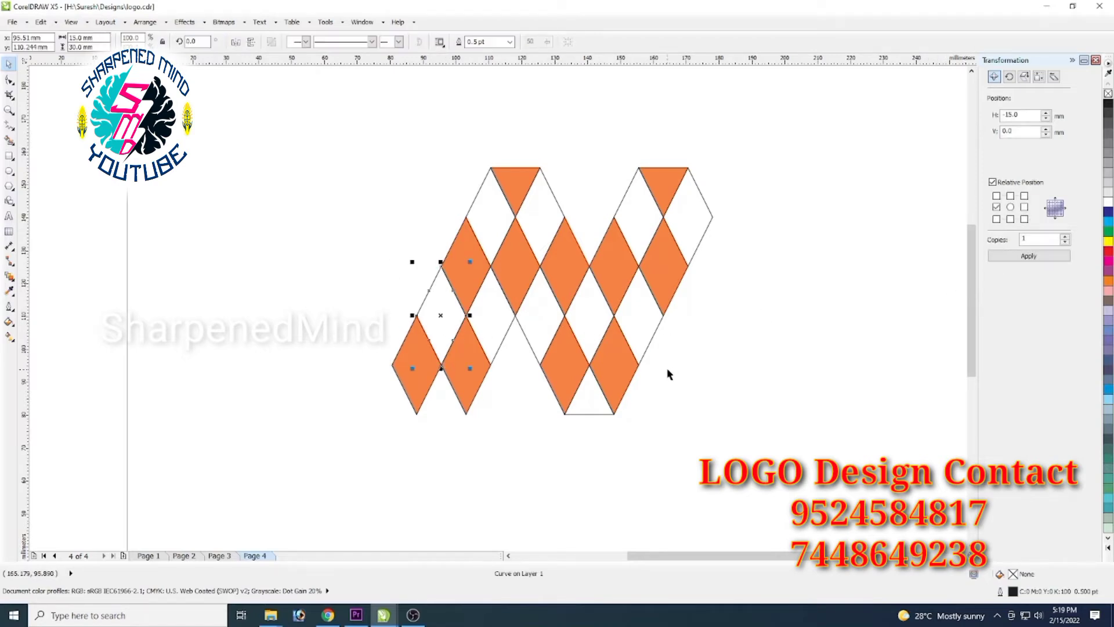
pyautogui.click(1010, 220)
pyautogui.click(1028, 256)
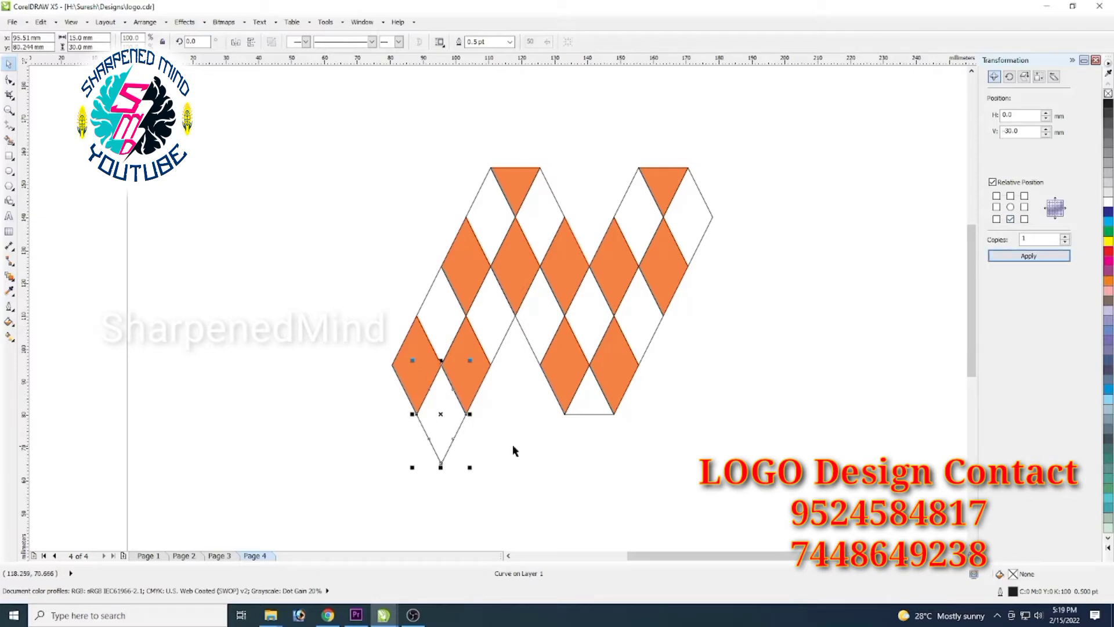
pyautogui.click(490, 459)
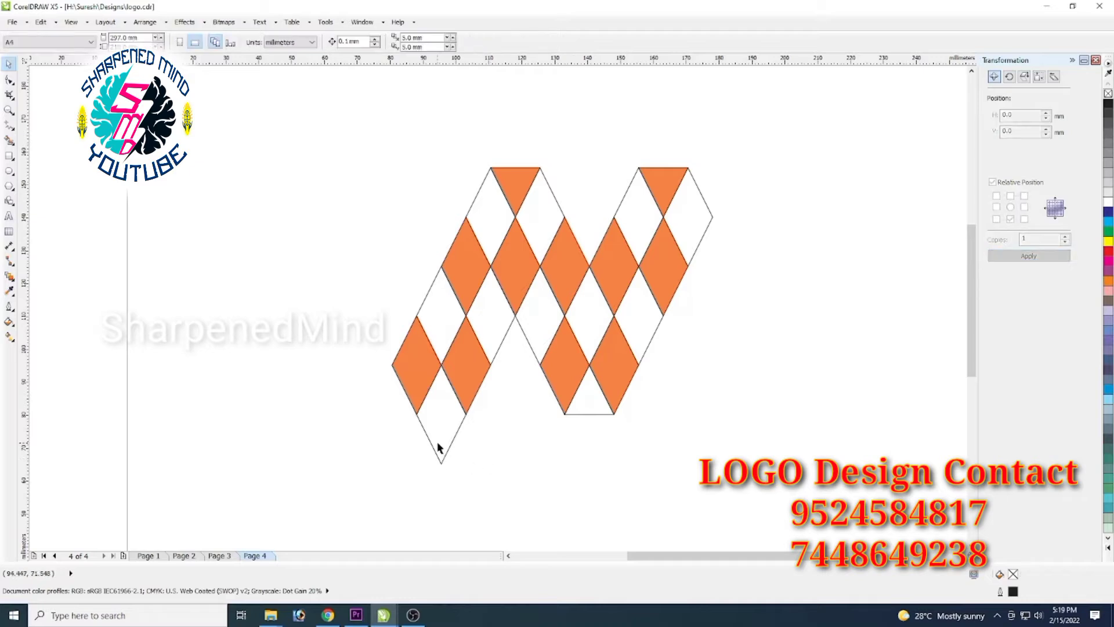
# Delete the bottom tip and lower side nodes of the lowest white diamond, leaving a flat-based triangle between the orange diamonds
pyautogui.click(438, 439)
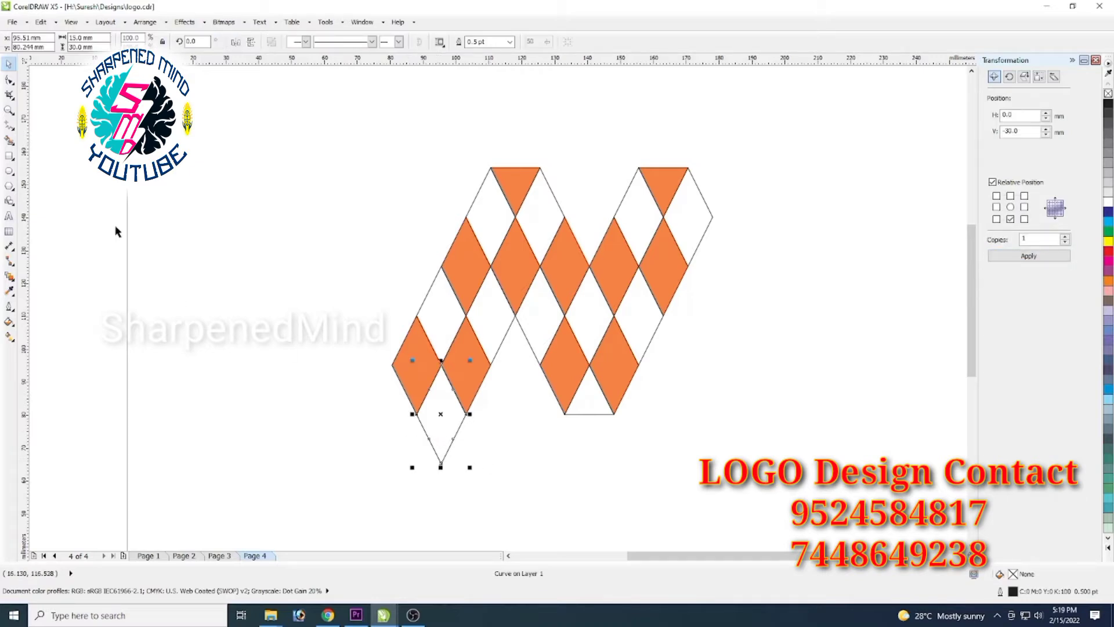
pyautogui.click(409, 376)
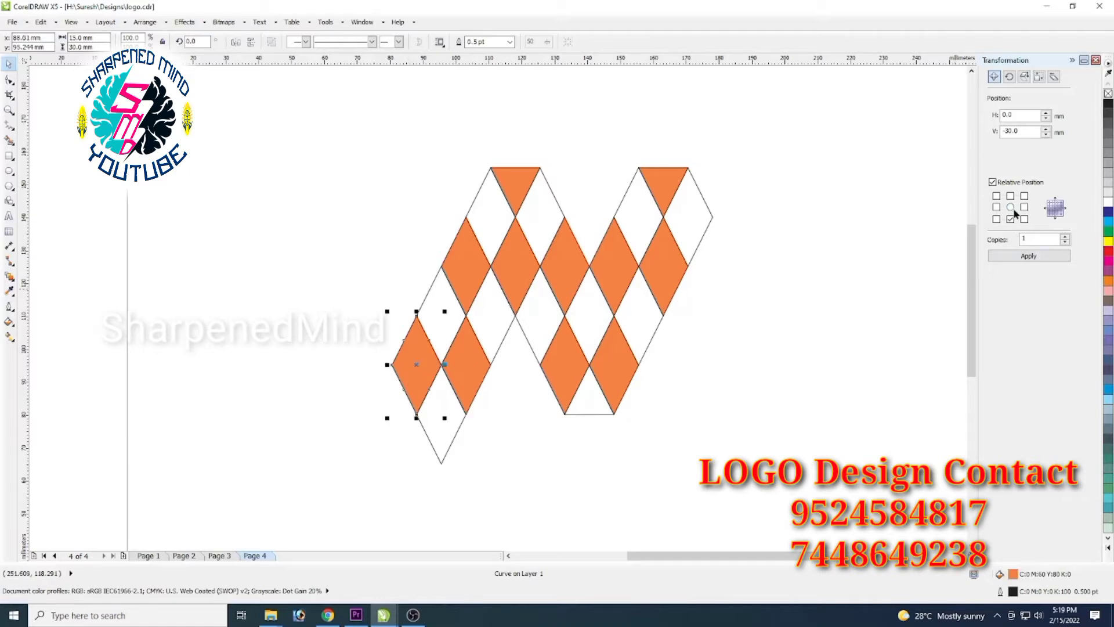
pyautogui.click(9, 80)
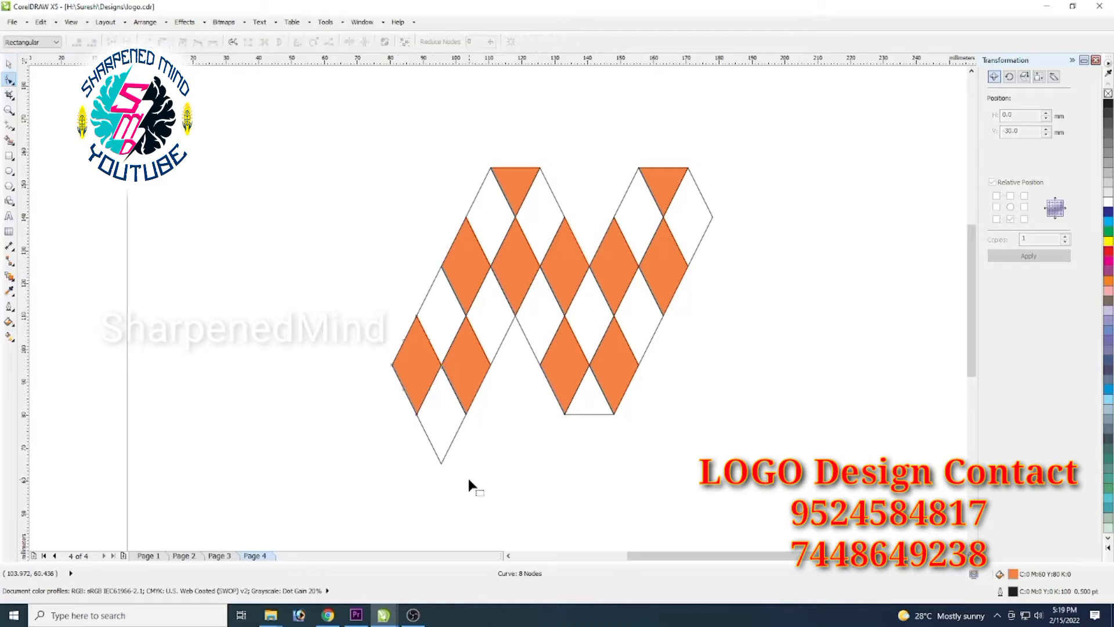
pyautogui.click(446, 452)
pyautogui.click(441, 463)
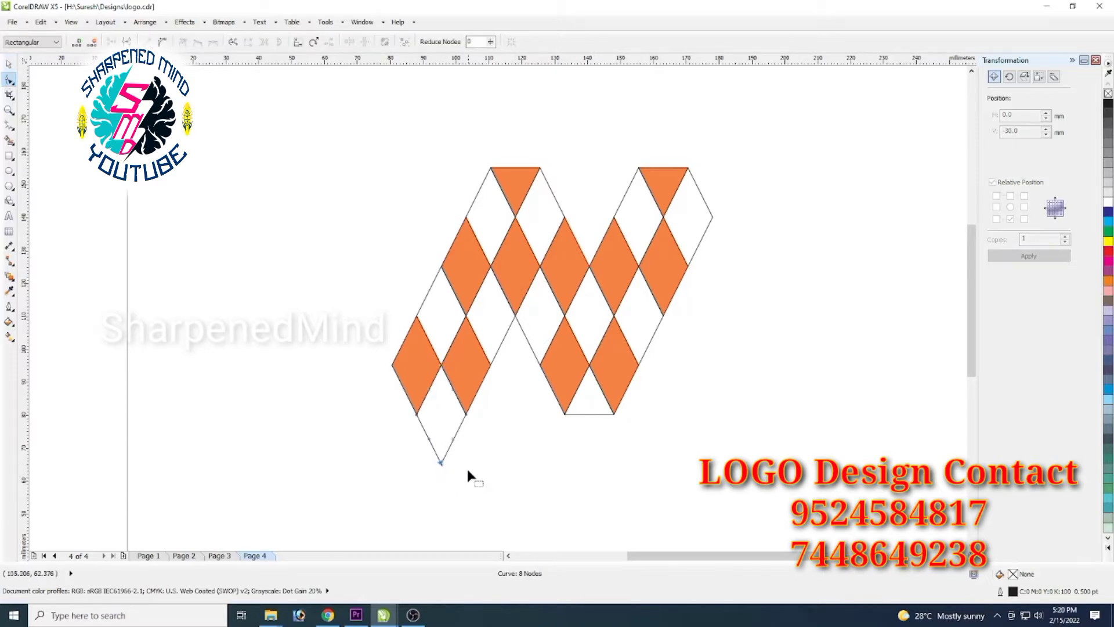
pyautogui.press('Delete')
pyautogui.click(454, 437)
pyautogui.press('Delete')
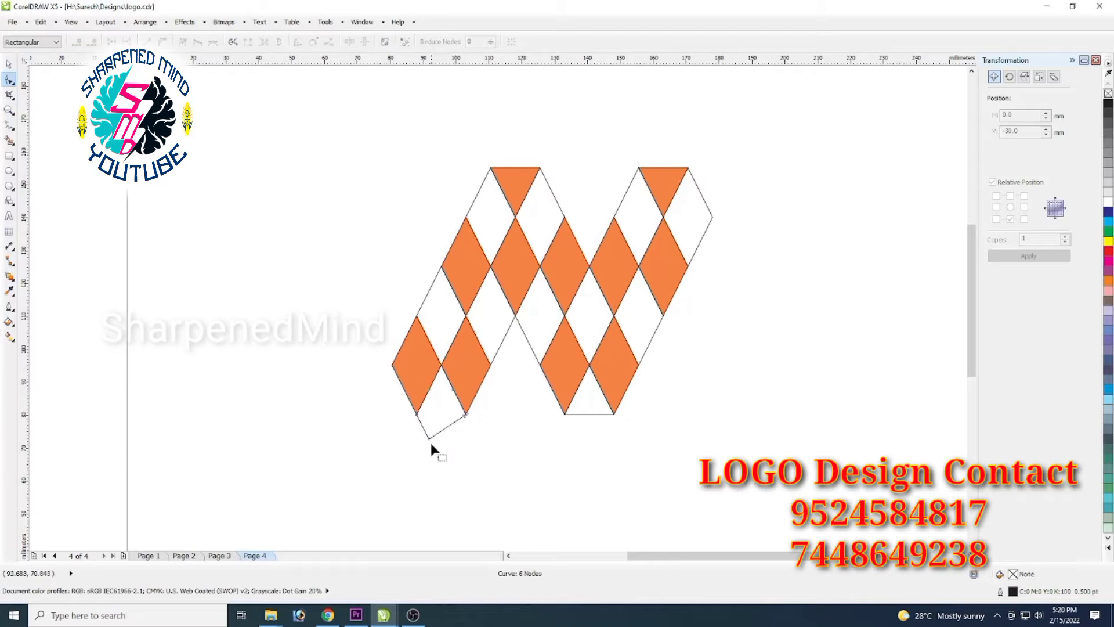
pyautogui.click(430, 438)
pyautogui.press('Delete')
pyautogui.click(11, 65)
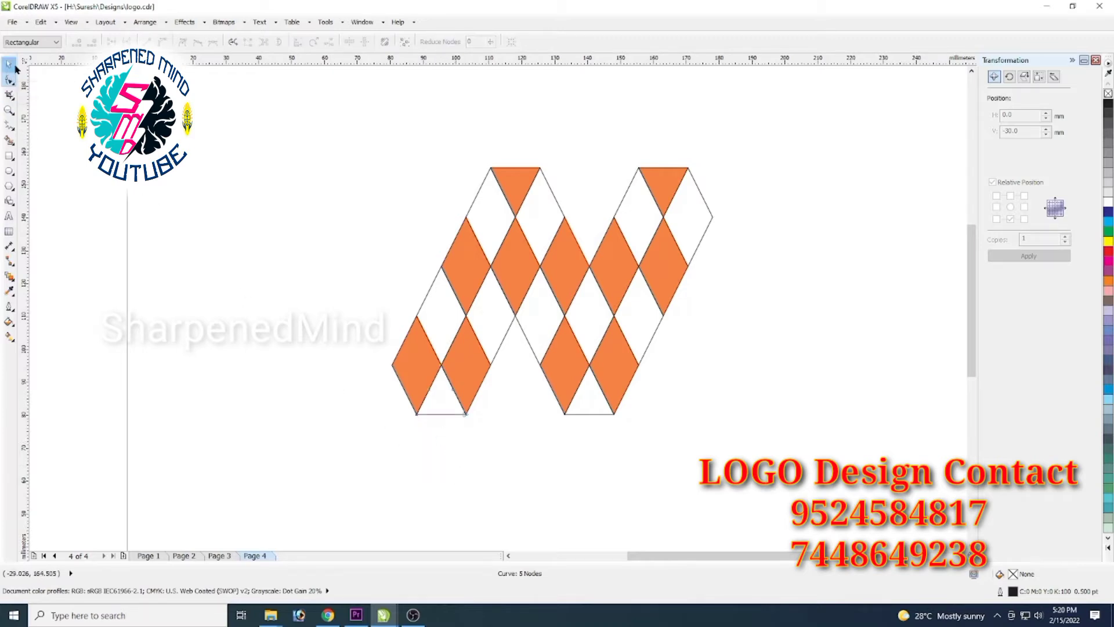
# Duplicate the lower-left orange diamond in place and delete the copy's top tip and upper side nodes, leaving its lower half
pyautogui.click(144, 306)
pyautogui.click(427, 379)
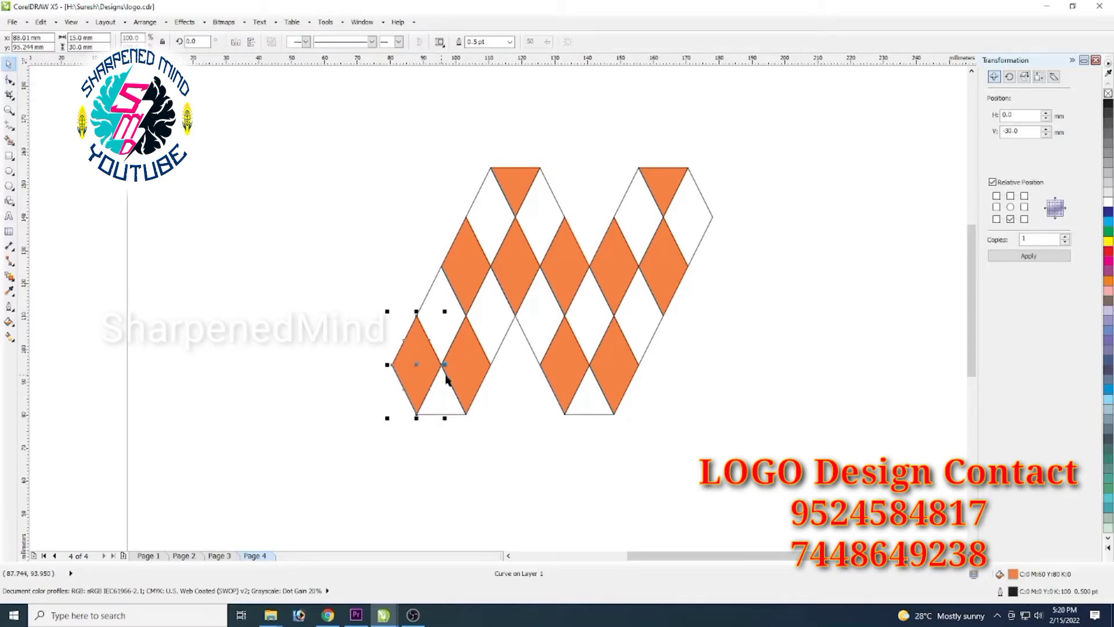
pyautogui.click(1011, 208)
pyautogui.click(1029, 256)
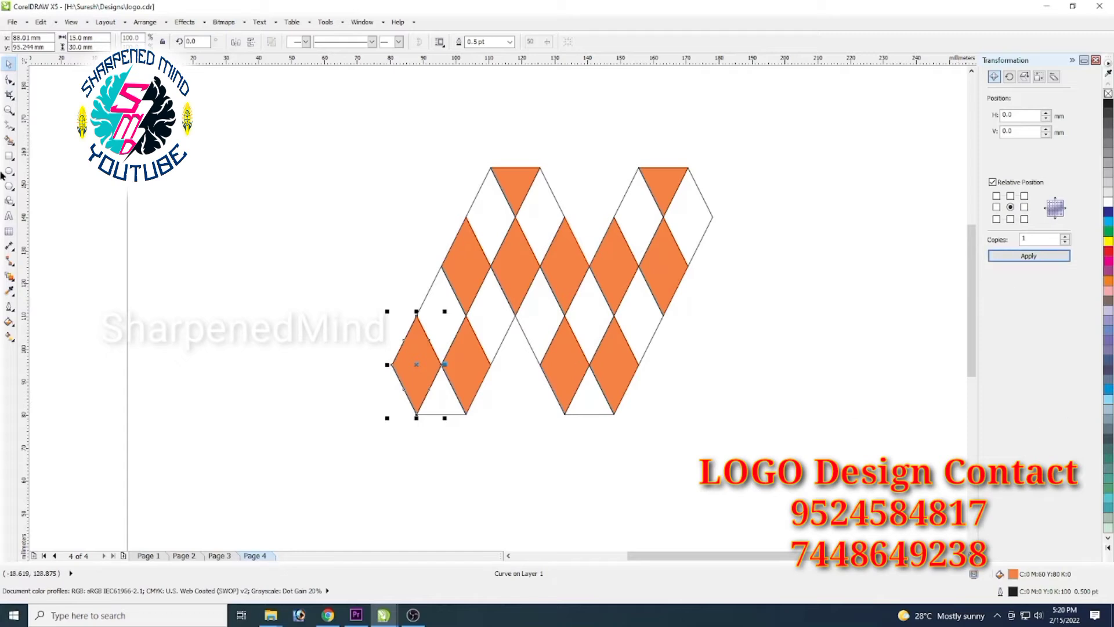
pyautogui.click(9, 81)
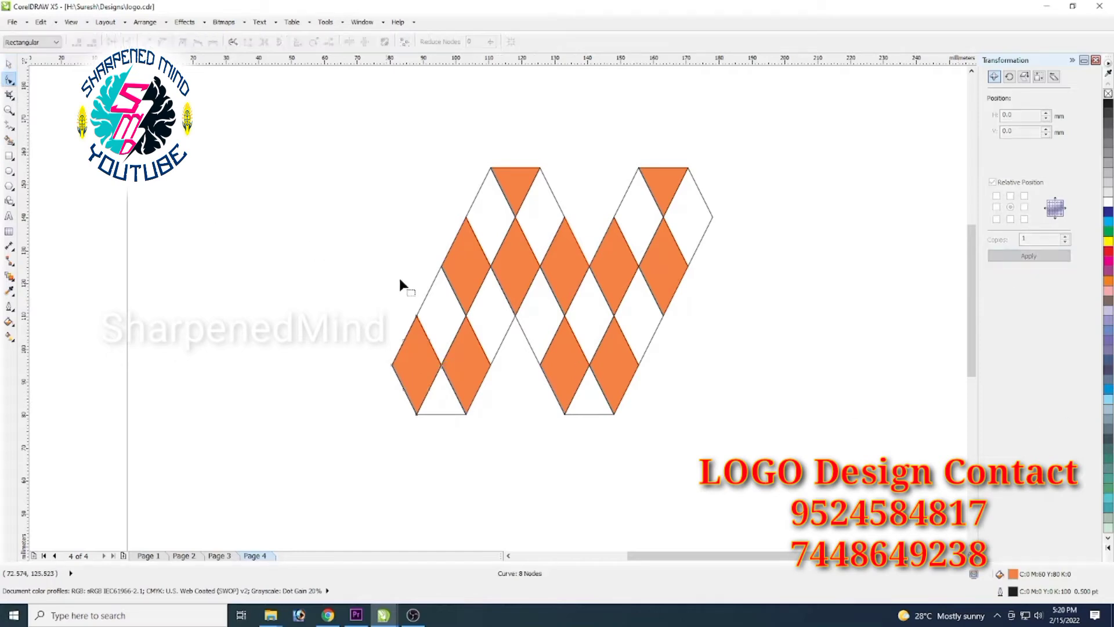
pyautogui.click(417, 317)
pyautogui.press('Delete')
pyautogui.click(403, 342)
pyautogui.press('Delete')
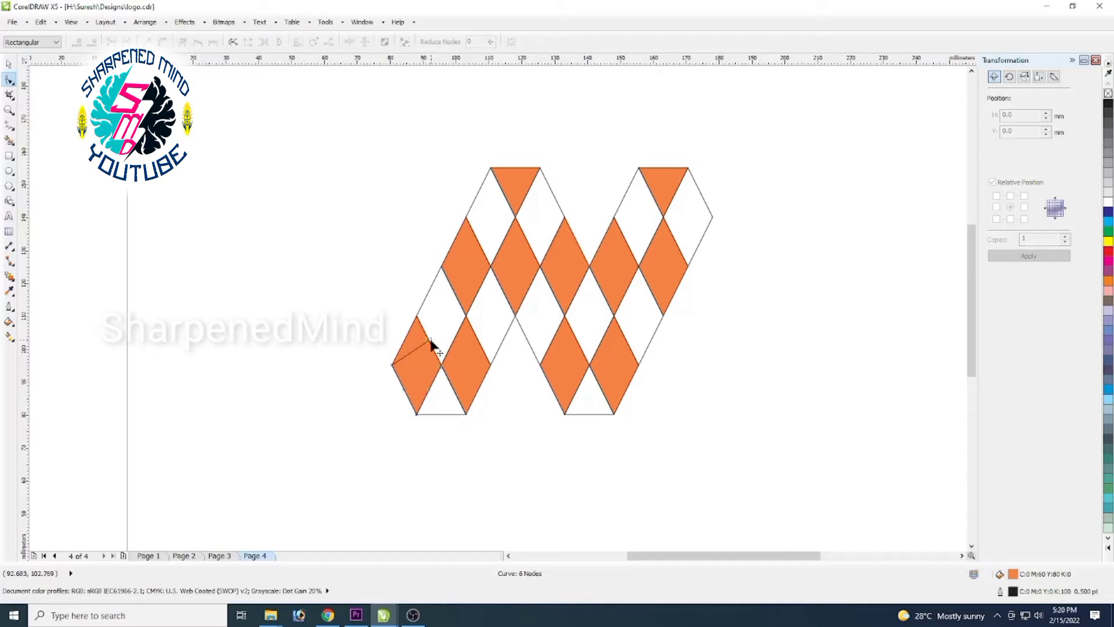
pyautogui.click(432, 348)
pyautogui.click(9, 64)
# Delete the bottom tip and lower side nodes of the original lower-left orange diamond, leaving its upper half
pyautogui.click(420, 352)
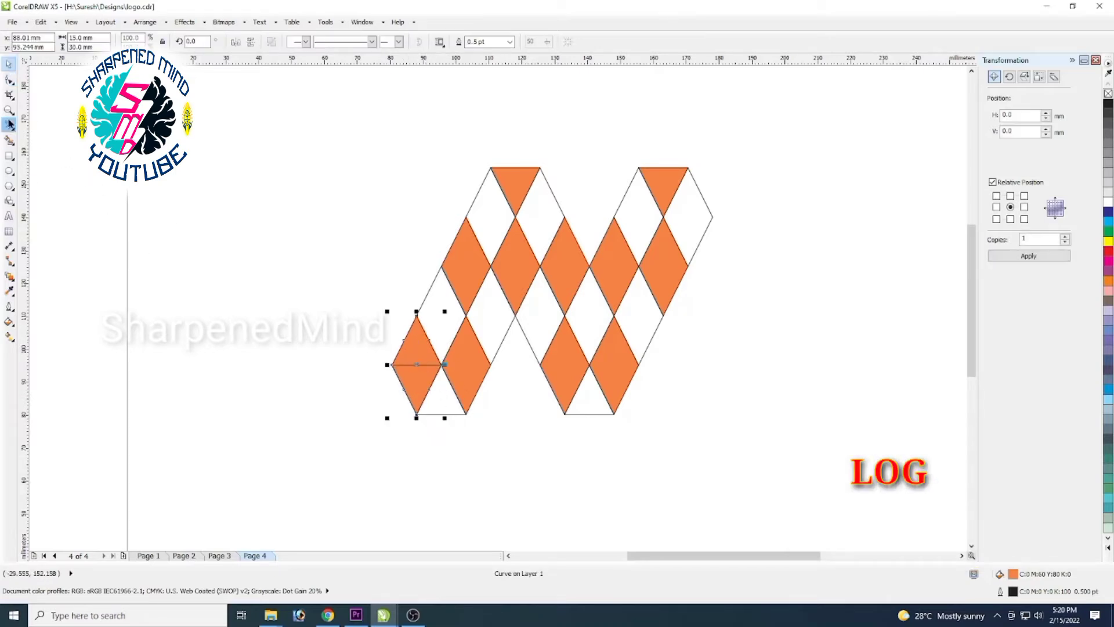
pyautogui.click(9, 80)
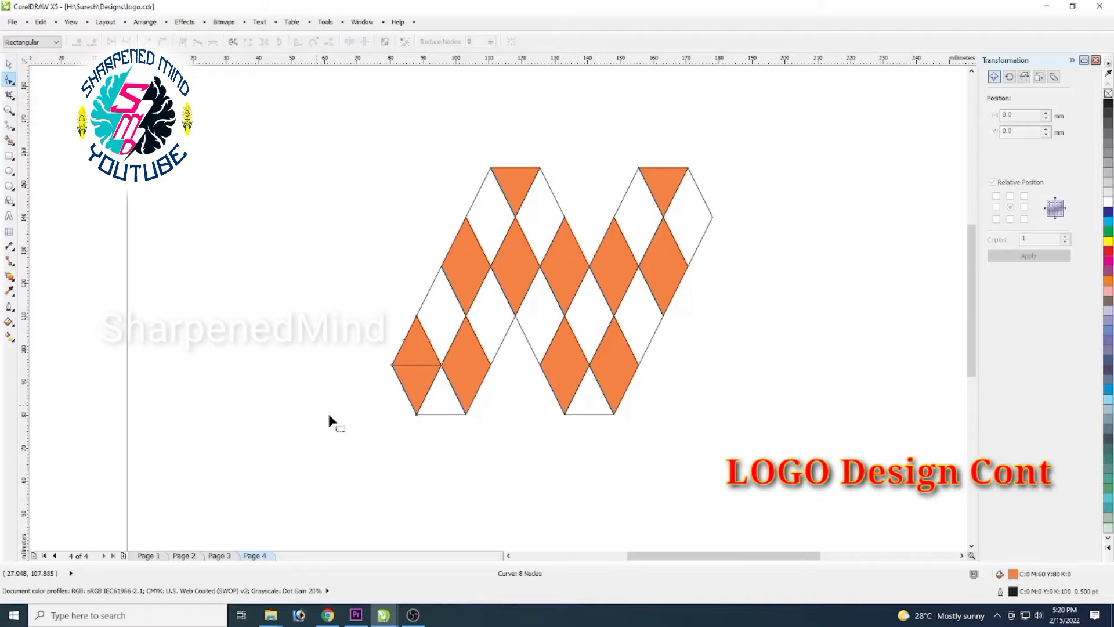
pyautogui.click(418, 414)
pyautogui.press('Delete')
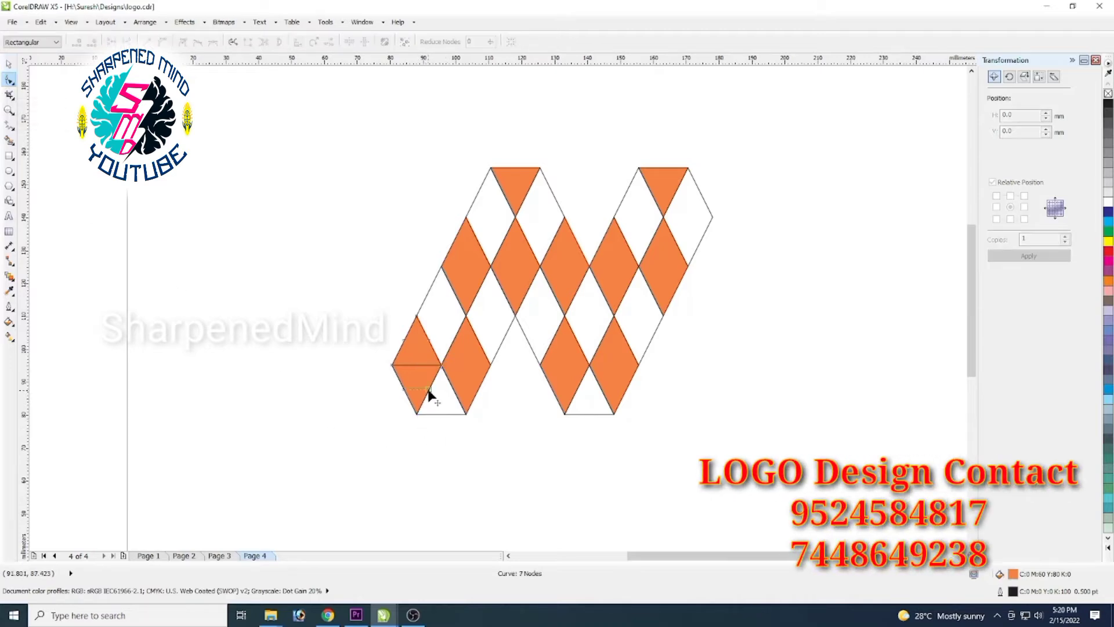
pyautogui.click(429, 392)
pyautogui.press('Delete')
pyautogui.click(404, 390)
pyautogui.press('Delete')
pyautogui.click(8, 67)
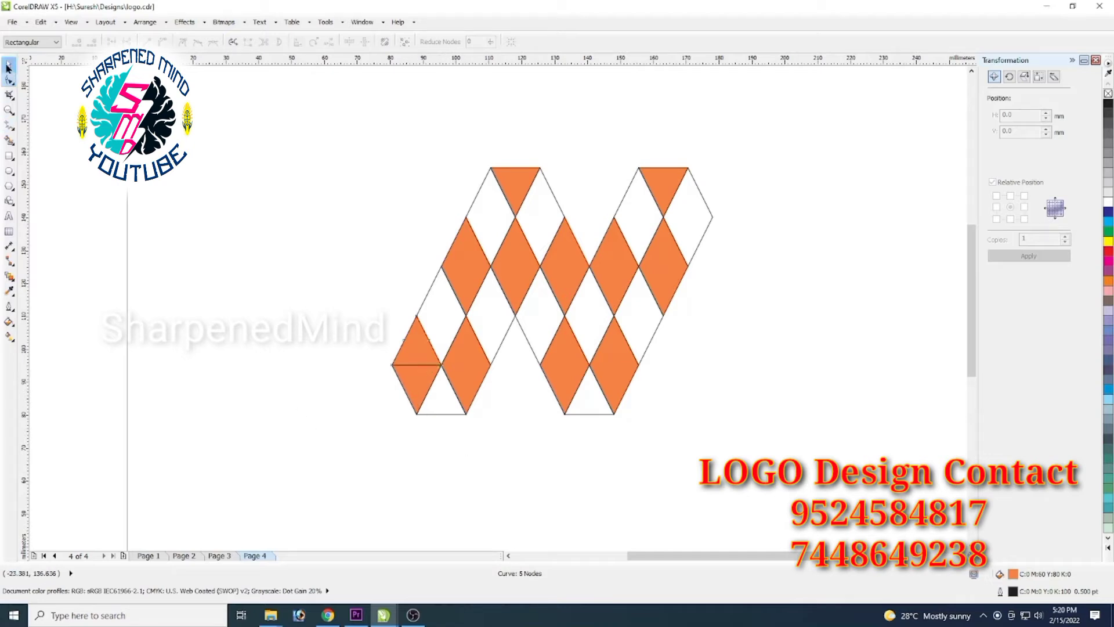
# Weld the lower-left inverted orange triangle with the adjoining white triangle into one end face
pyautogui.click(416, 386)
pyautogui.keyDown('shift'); pyautogui.click(459, 413); pyautogui.keyUp('shift')
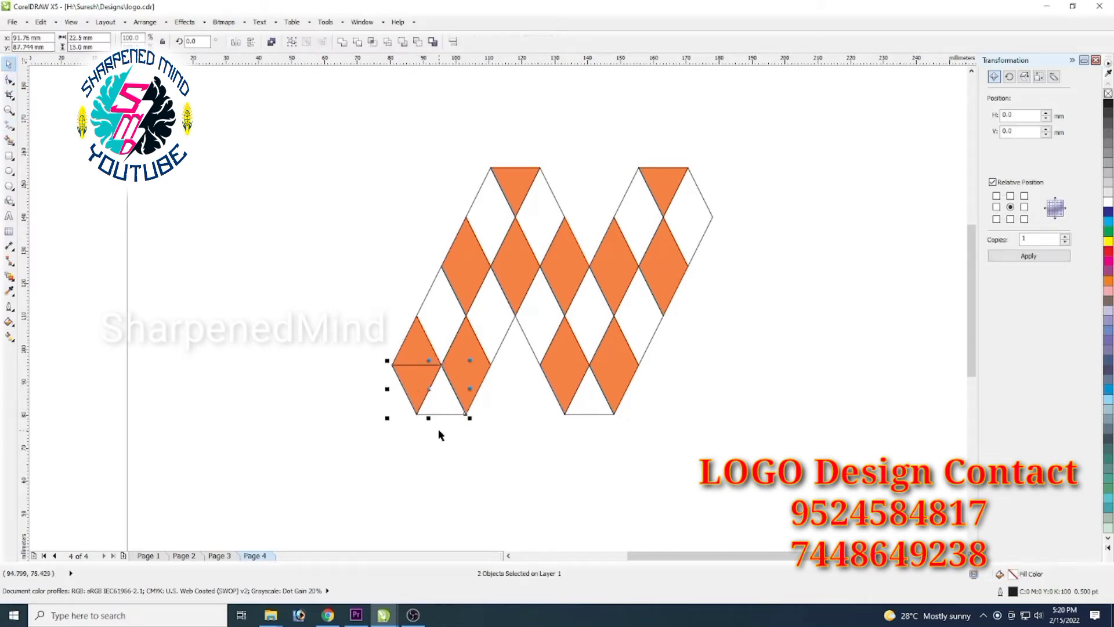
pyautogui.click(342, 41)
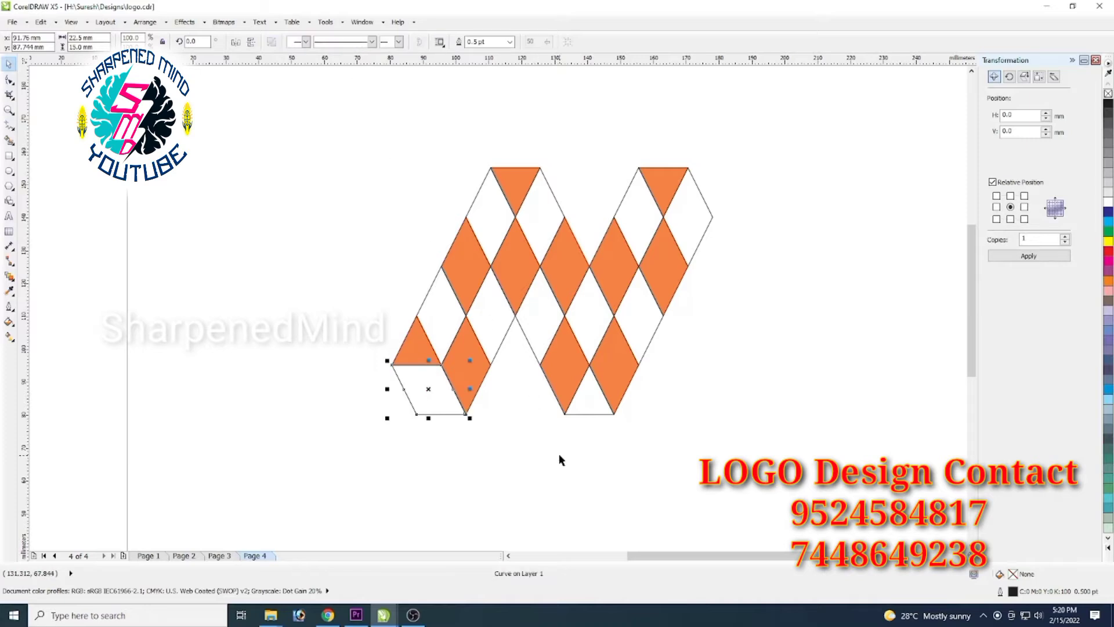
# Weld the upper-half orange triangle with the diamonds and top triangle along the far-left diagonal into one slanted bar
pyautogui.click(429, 348)
pyautogui.keyDown('shift'); pyautogui.click(442, 318); pyautogui.keyUp('shift')
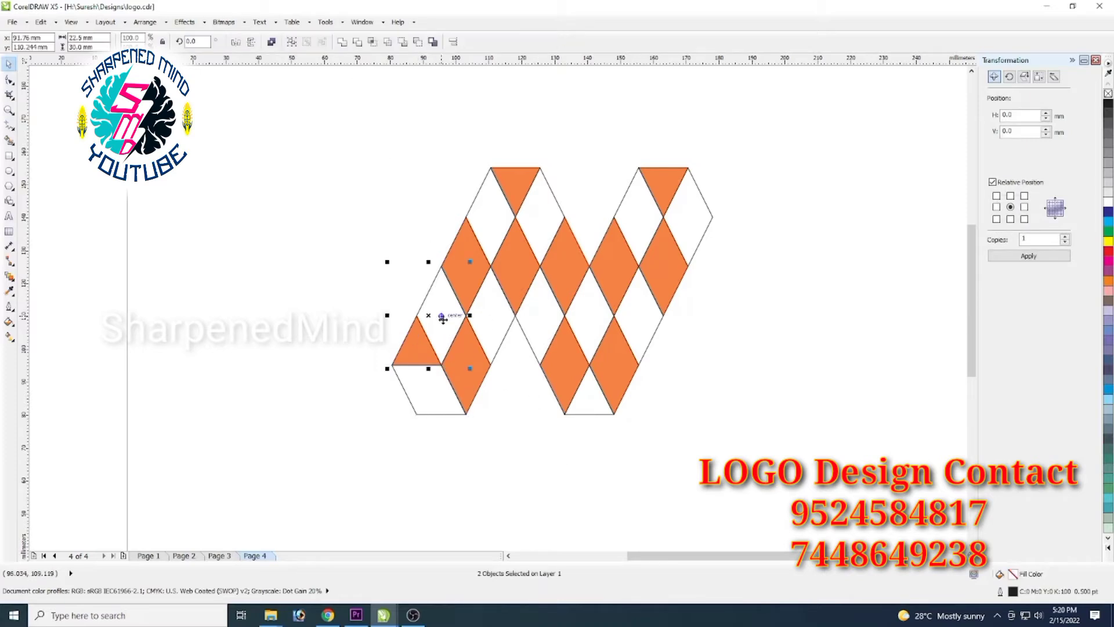
pyautogui.keyDown('shift'); pyautogui.click(465, 279); pyautogui.keyUp('shift')
pyautogui.keyDown('shift'); pyautogui.click(491, 235); pyautogui.keyUp('shift')
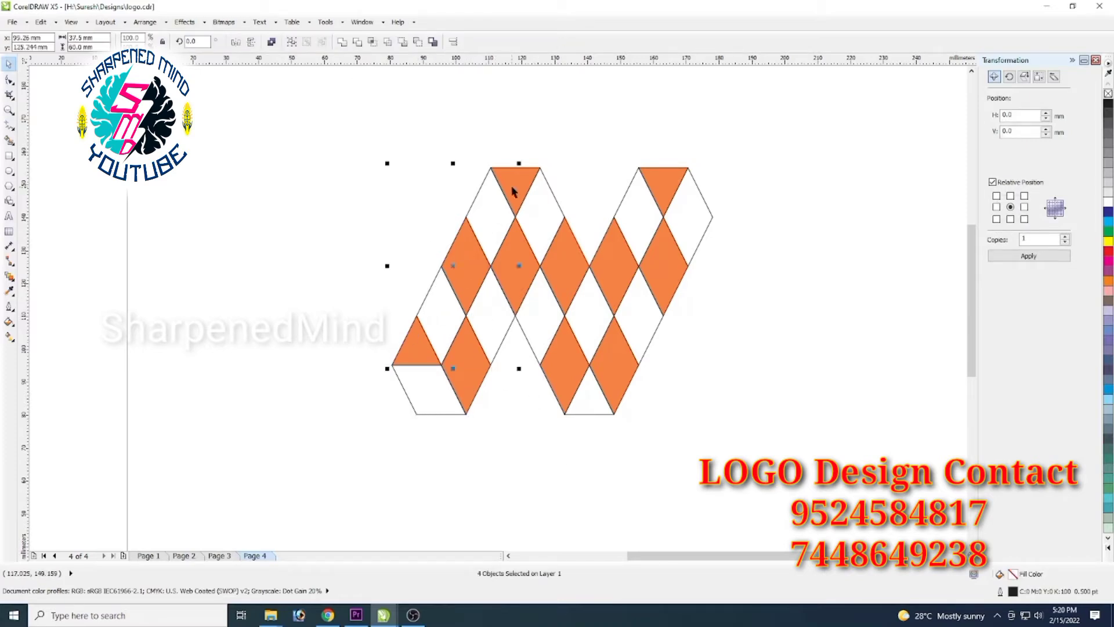
pyautogui.keyDown('shift'); pyautogui.click(537, 214); pyautogui.keyUp('shift')
pyautogui.click(342, 42)
pyautogui.click(740, 378)
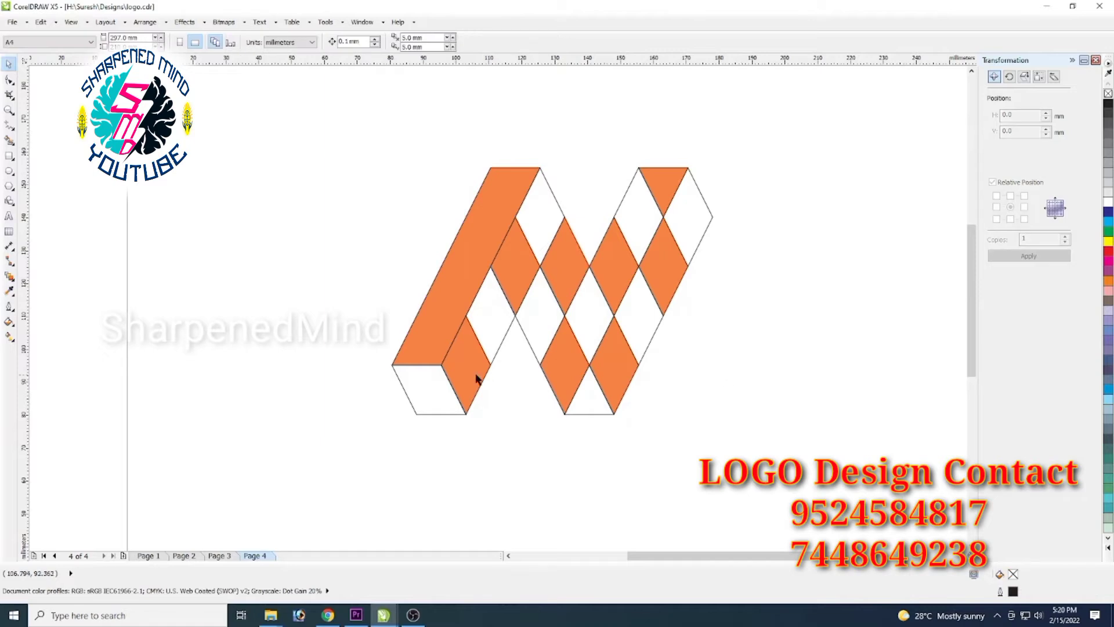
# Weld the orange and white diamonds beside the slanted bar, including the orange diamond at the inner slope, into one peaked face
pyautogui.click(474, 378)
pyautogui.keyDown('shift'); pyautogui.click(495, 329); pyautogui.keyUp('shift')
pyautogui.keyDown('shift'); pyautogui.click(522, 284); pyautogui.keyUp('shift')
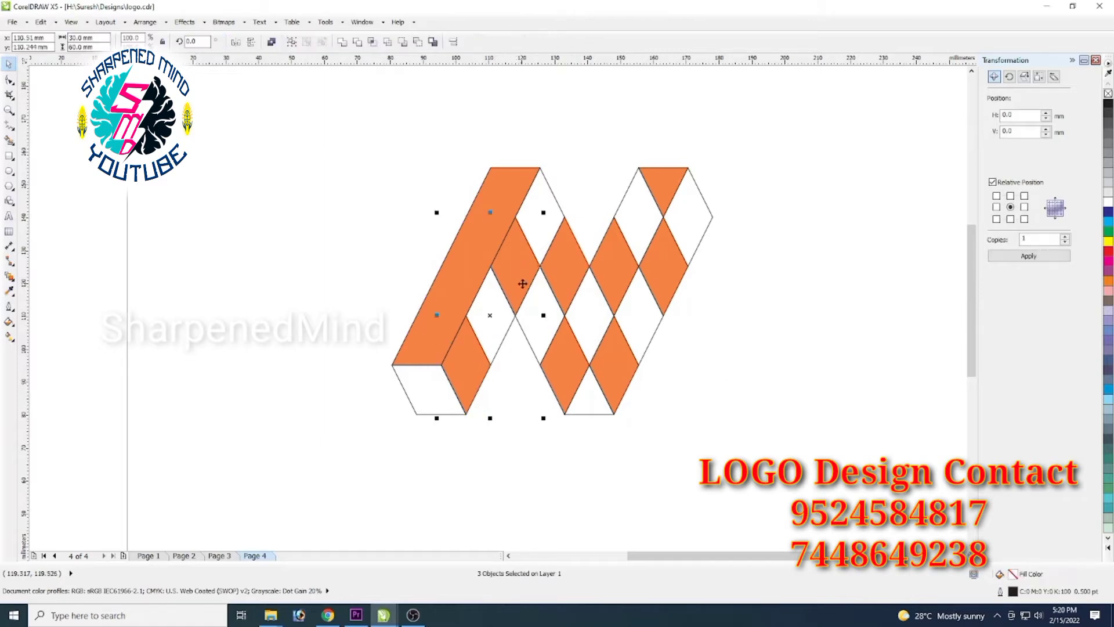
pyautogui.keyDown('shift'); pyautogui.click(544, 236); pyautogui.keyUp('shift')
pyautogui.keyDown('shift'); pyautogui.click(567, 267); pyautogui.keyUp('shift')
pyautogui.click(343, 42)
pyautogui.click(788, 388)
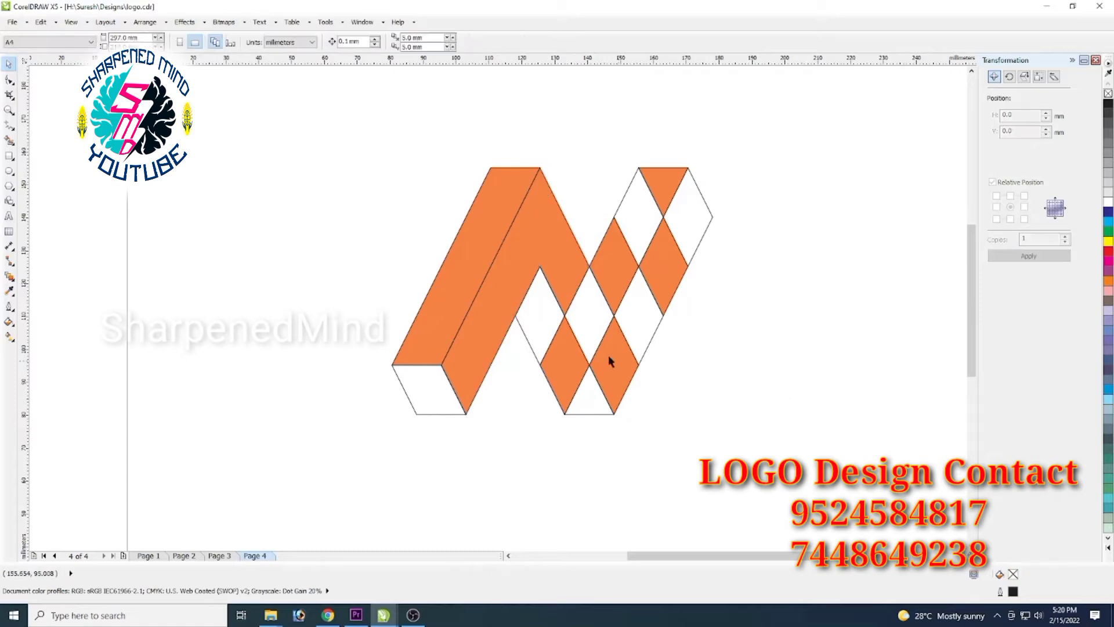
# Weld the white diamond inside the peak, the neighbouring orange and white diamonds and the upper orange triangle into one V-shaped front face
pyautogui.click(541, 325)
pyautogui.keyDown('shift'); pyautogui.click(568, 389); pyautogui.keyUp('shift')
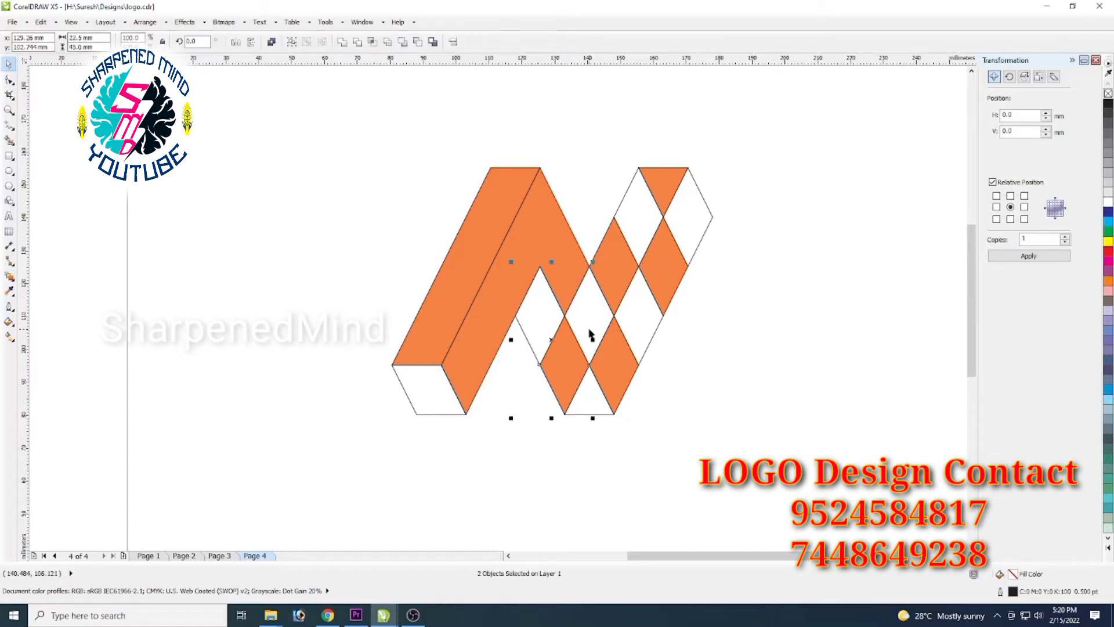
pyautogui.keyDown('shift'); pyautogui.click(589, 318); pyautogui.keyUp('shift')
pyautogui.keyDown('shift'); pyautogui.click(614, 287); pyautogui.keyUp('shift')
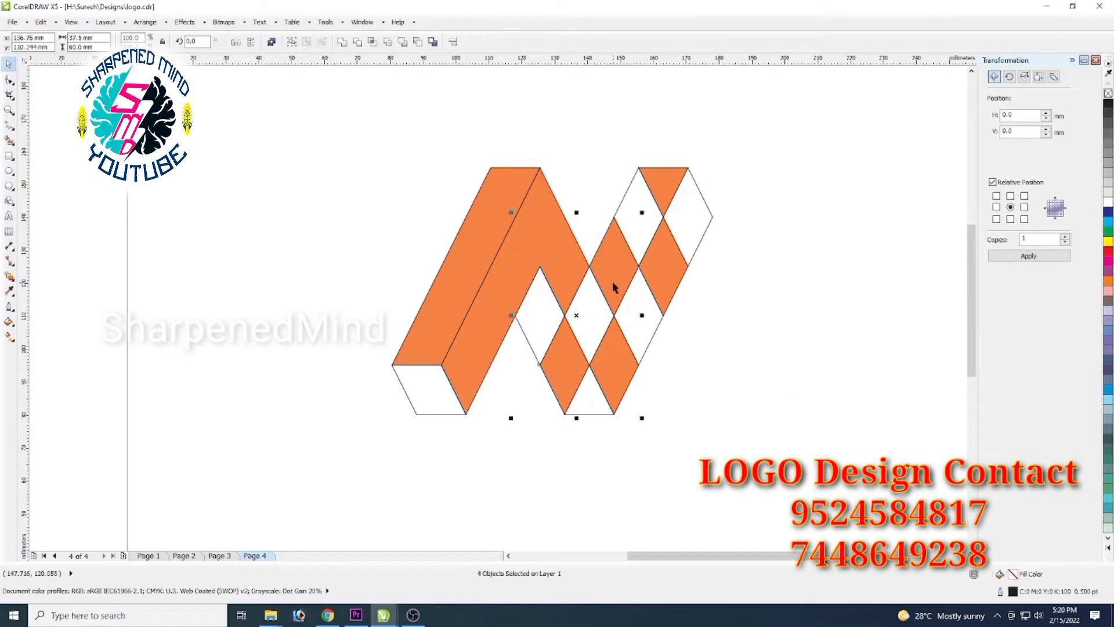
pyautogui.keyDown('shift'); pyautogui.click(640, 235); pyautogui.keyUp('shift')
pyautogui.keyDown('shift'); pyautogui.click(663, 193); pyautogui.keyUp('shift')
pyautogui.click(343, 42)
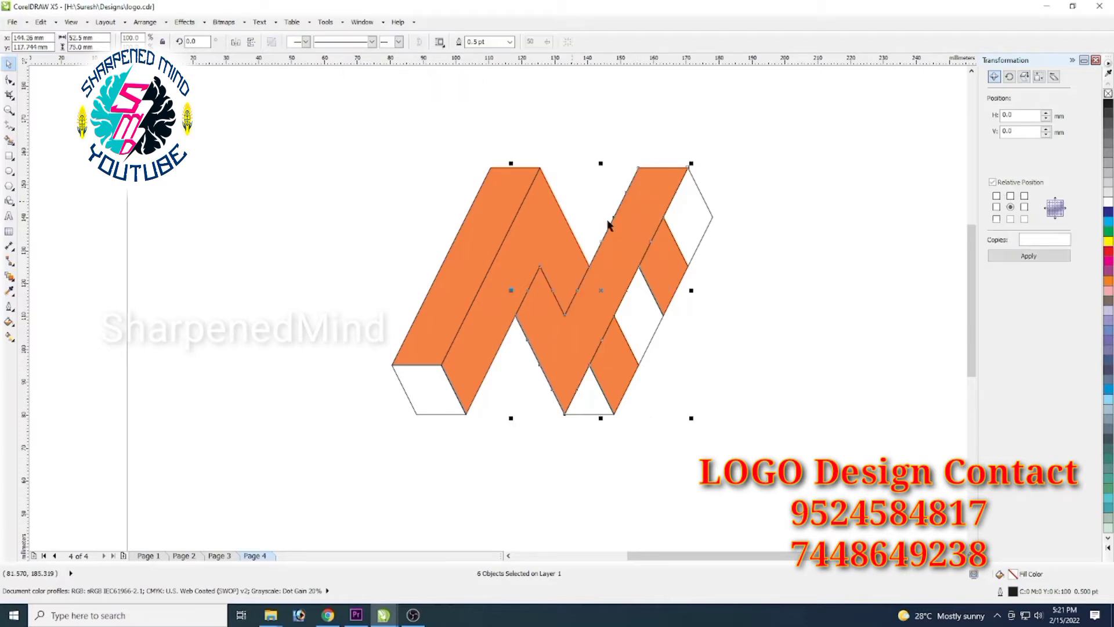
# Weld the bottom white triangle with the orange and white diamonds along the far-right diagonal into one slanted side face
pyautogui.click(719, 319)
pyautogui.click(590, 399)
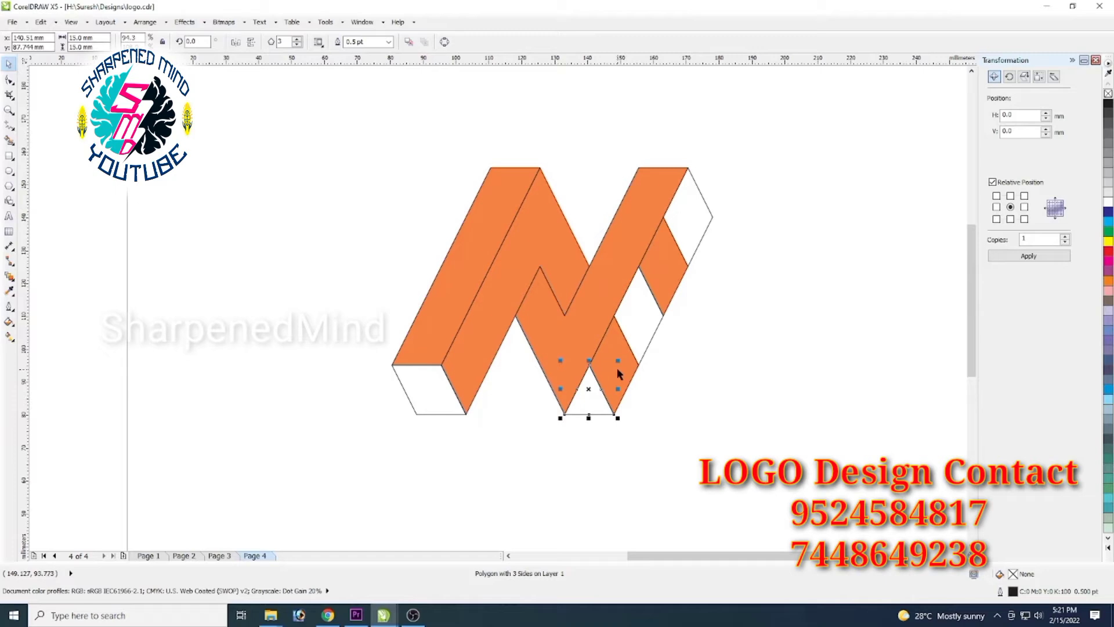
pyautogui.keyDown('shift'); pyautogui.click(618, 375); pyautogui.keyUp('shift')
pyautogui.keyDown('shift'); pyautogui.click(644, 337); pyautogui.keyUp('shift')
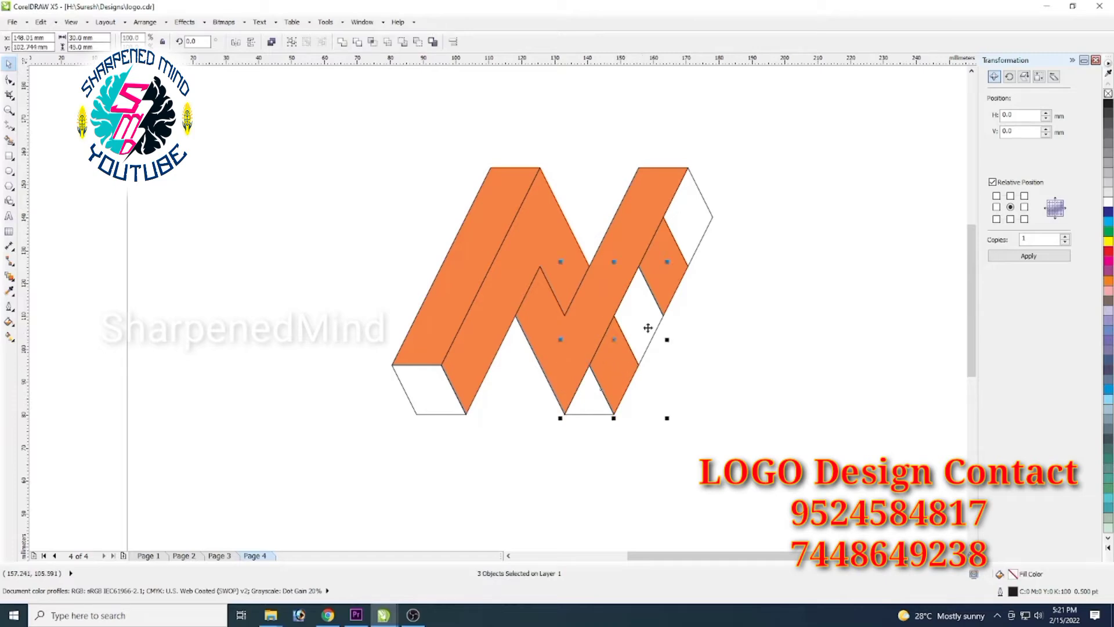
pyautogui.keyDown('shift'); pyautogui.click(685, 244); pyautogui.keyUp('shift')
pyautogui.keyDown('shift'); pyautogui.click(665, 258); pyautogui.keyUp('shift')
pyautogui.click(343, 42)
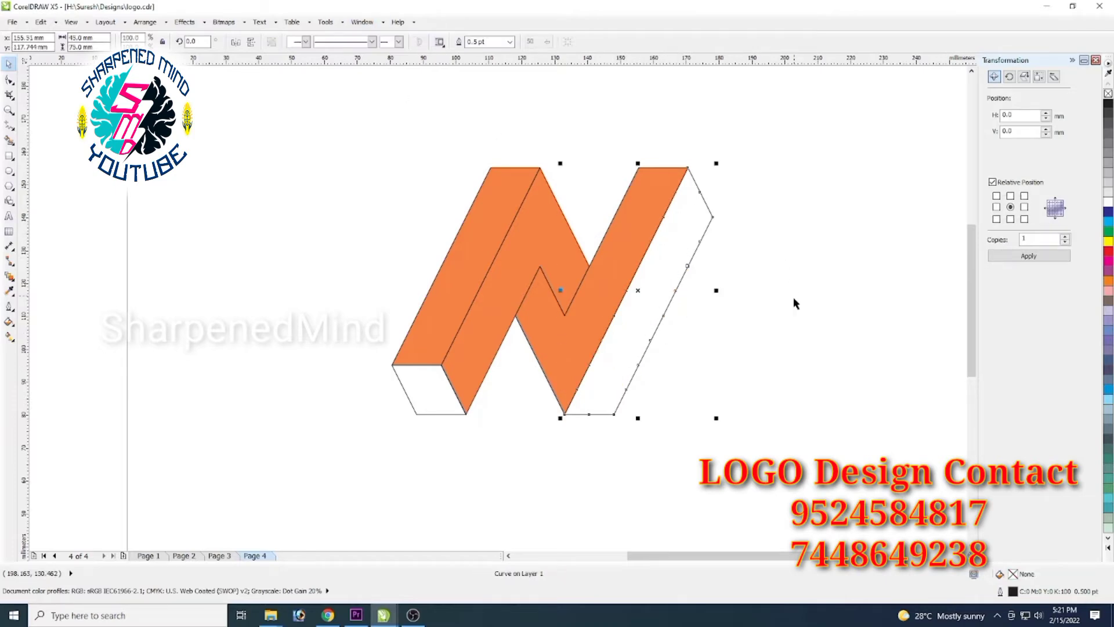
pyautogui.scroll(-1, 666, 341)
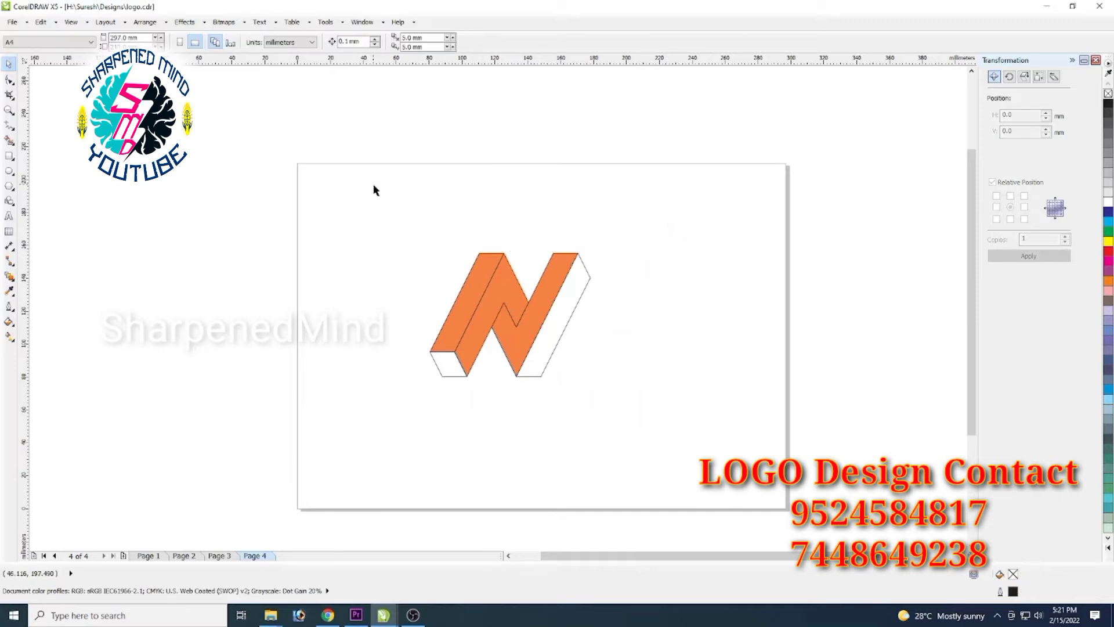
pyautogui.moveTo(373, 185); pyautogui.dragTo(656, 446)
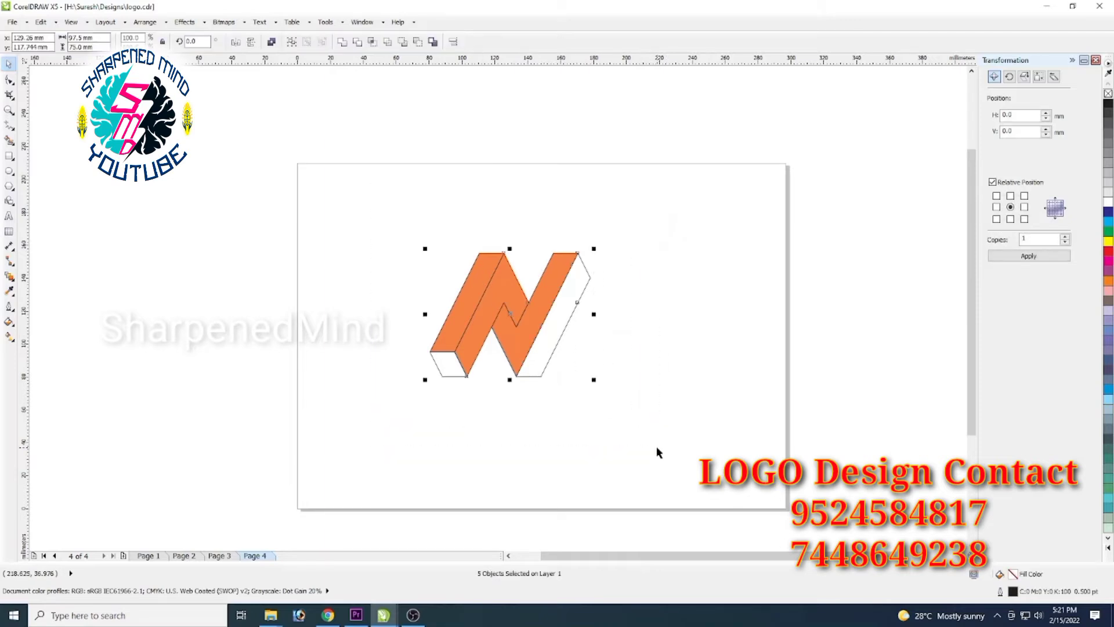
pyautogui.click(661, 408)
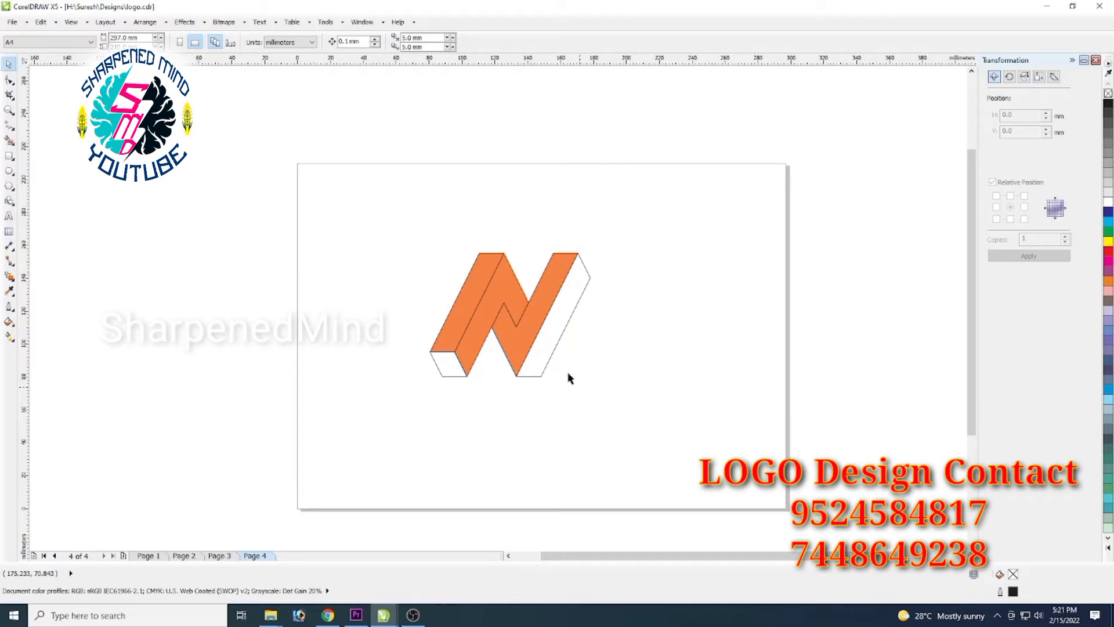
pyautogui.moveTo(401, 208); pyautogui.dragTo(760, 431)
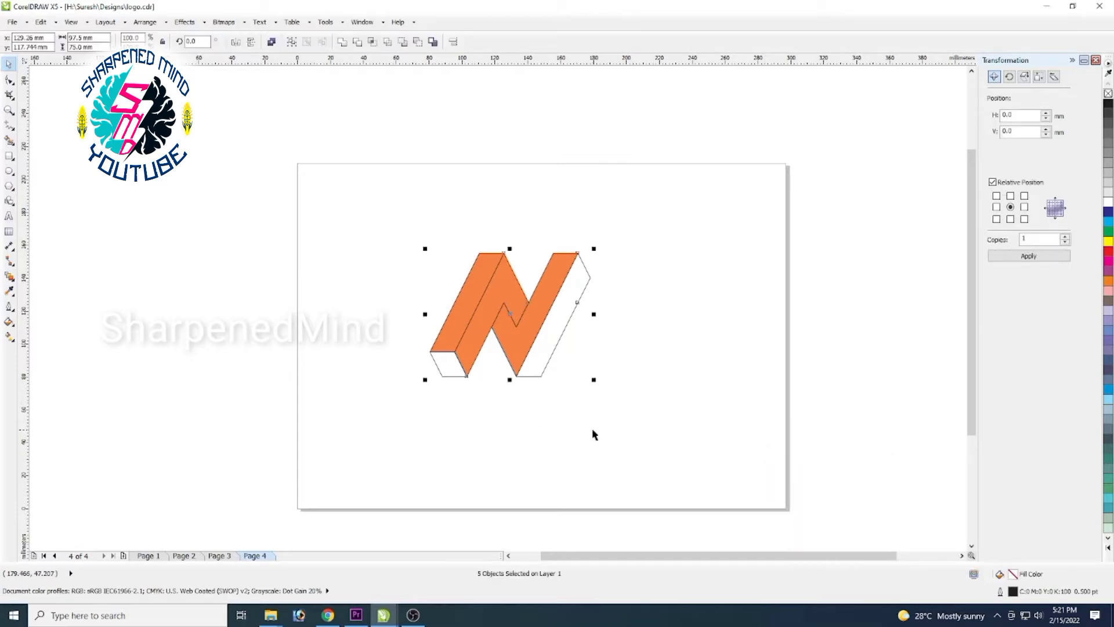
pyautogui.click(637, 437)
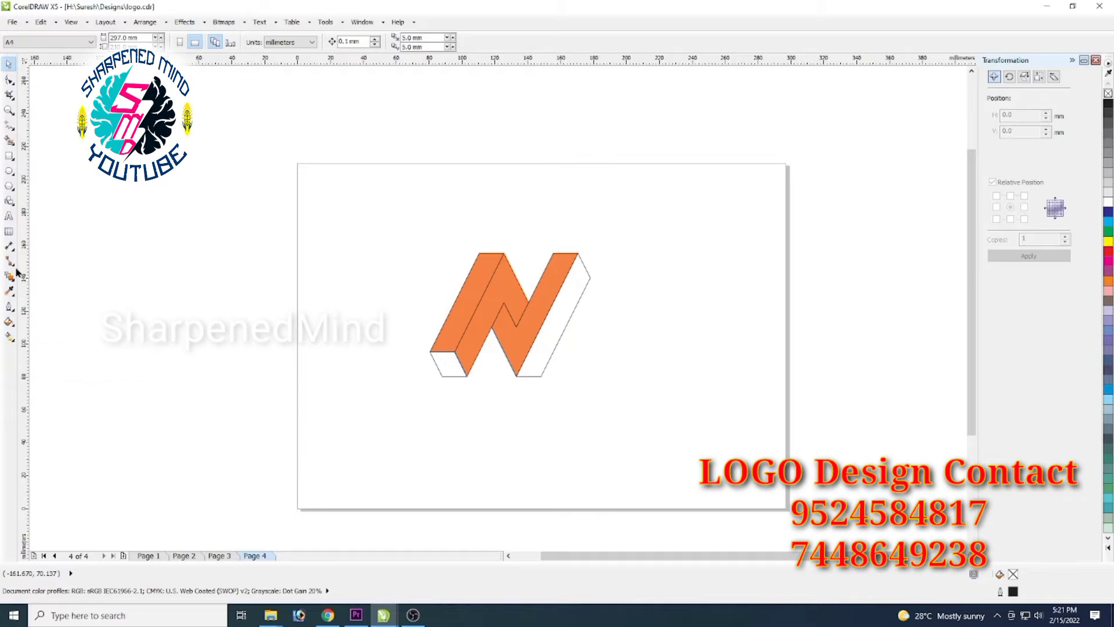
pyautogui.click(9, 335)
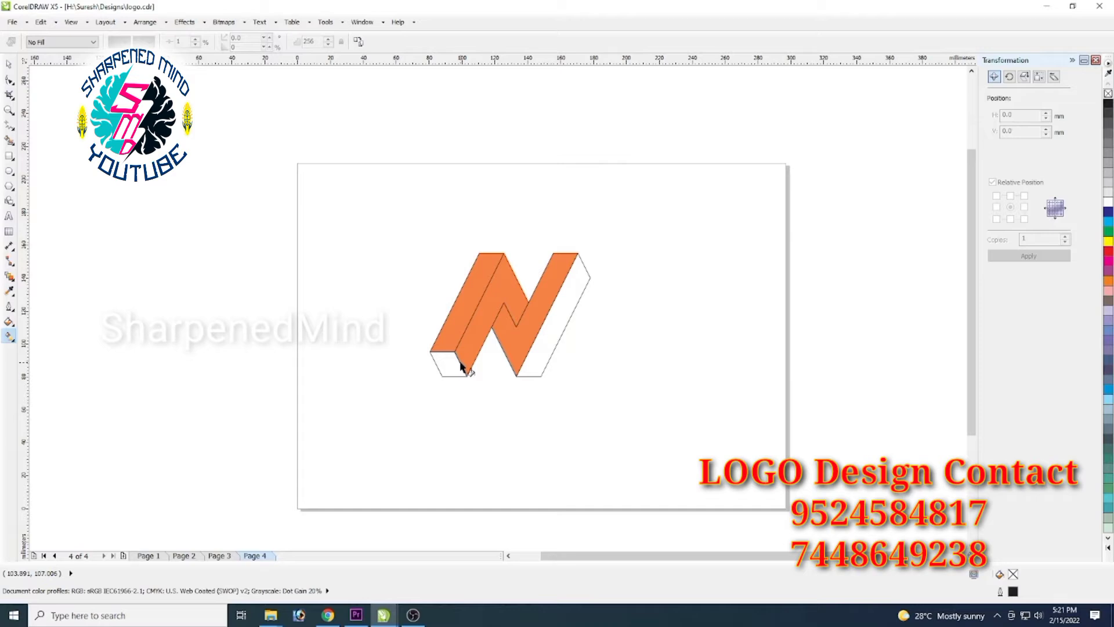
pyautogui.click(460, 366)
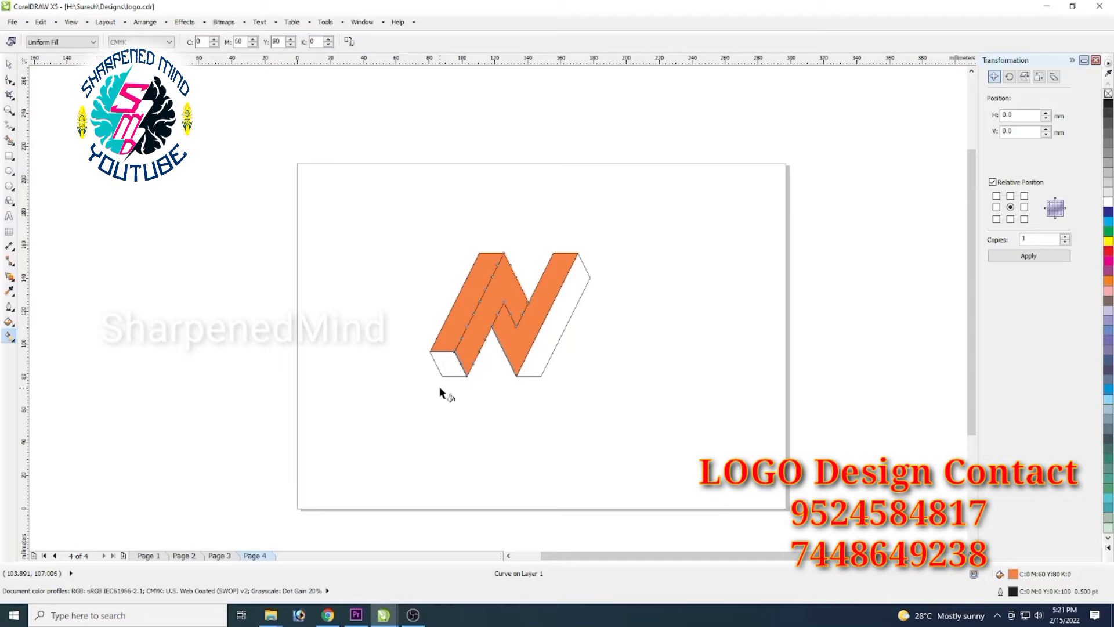
pyautogui.click(9, 64)
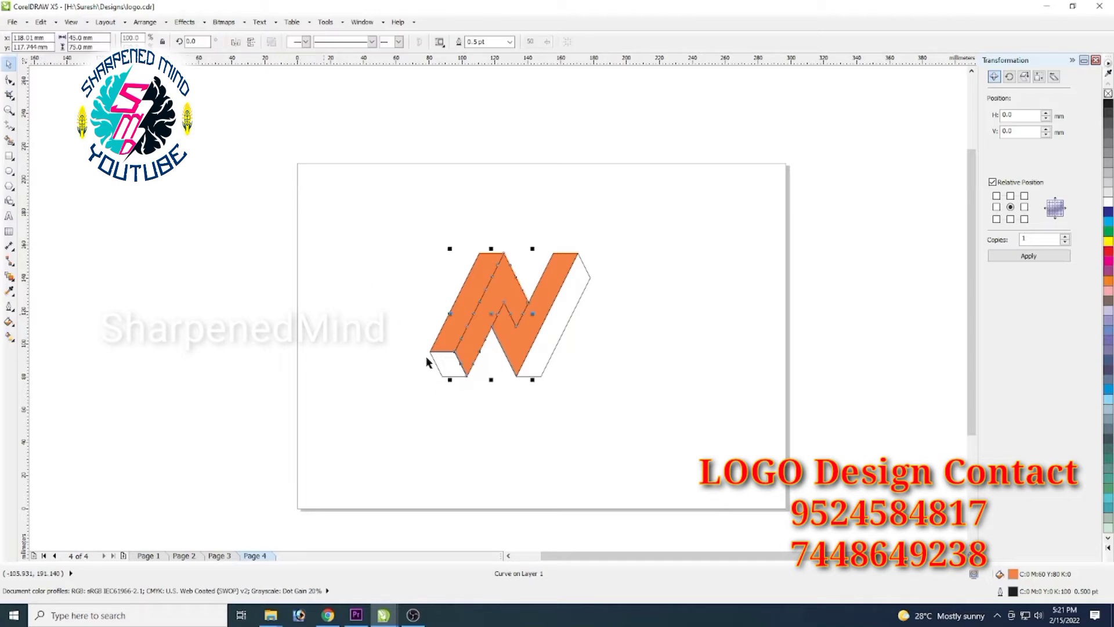
# Undo the welds of the slanted side face and the V-shaped front face to restore the separate diamonds
pyautogui.hotkey('ctrl', 'v')
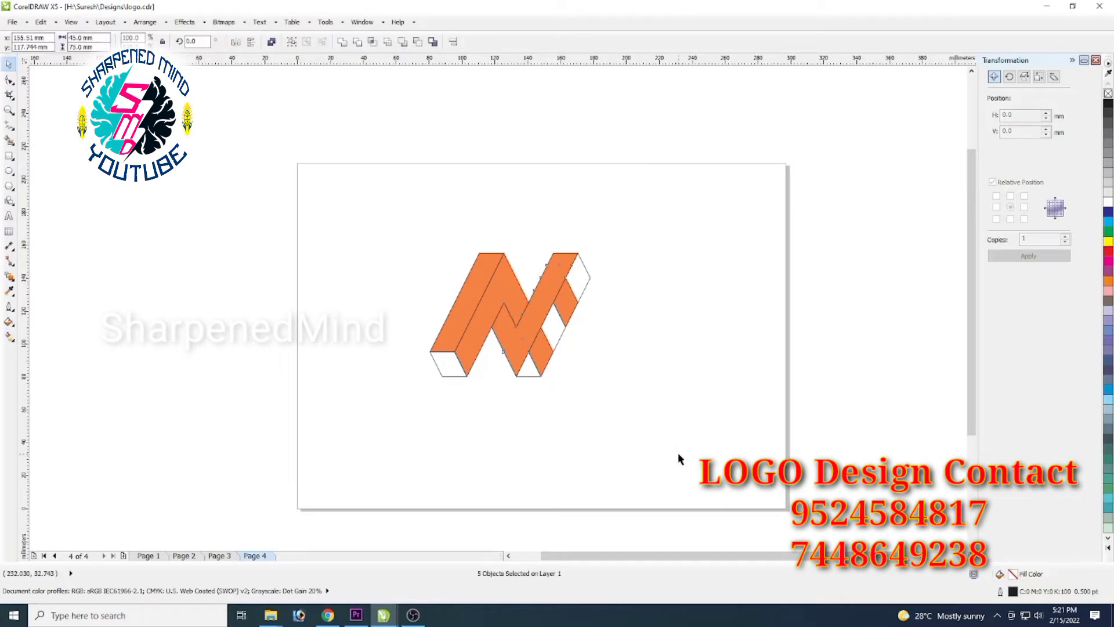
pyautogui.click(601, 430)
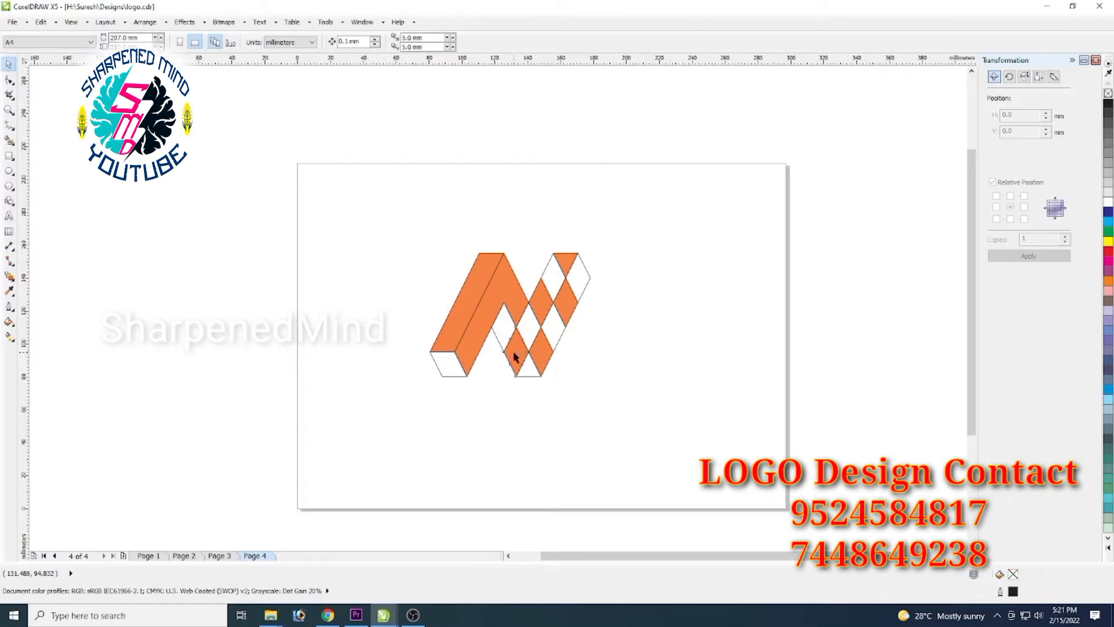
# Copy the bottom white triangle 15 mm horizontally to its right-hand side, using the middle-right relative position and one copy
pyautogui.click(524, 364)
pyautogui.click(536, 382)
pyautogui.click(527, 369)
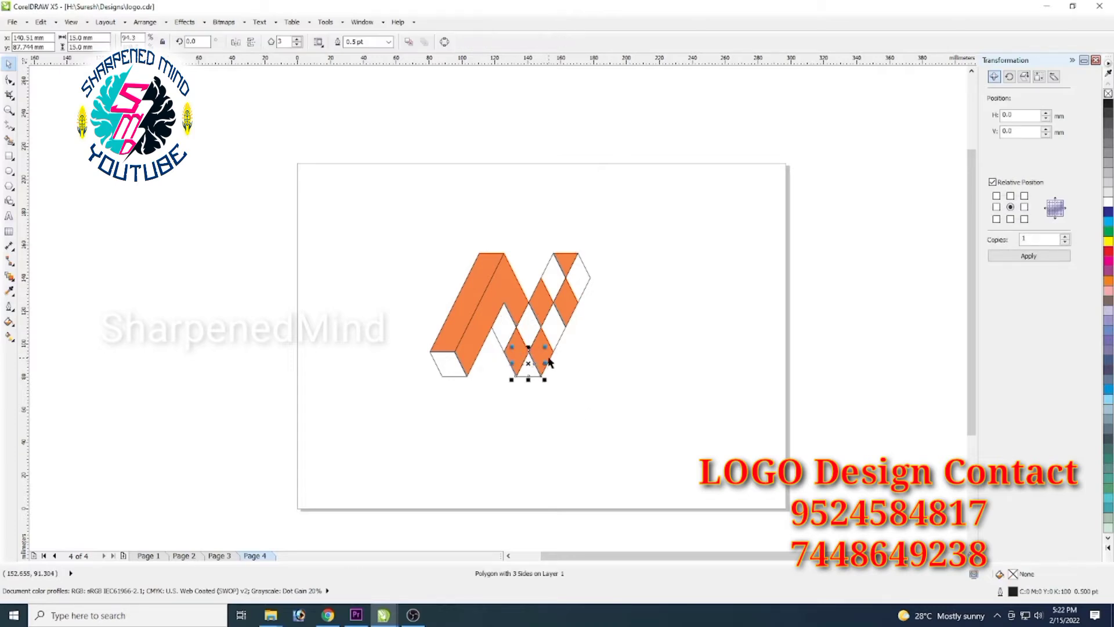
pyautogui.keyDown('shift'); pyautogui.click(542, 349); pyautogui.keyUp('shift')
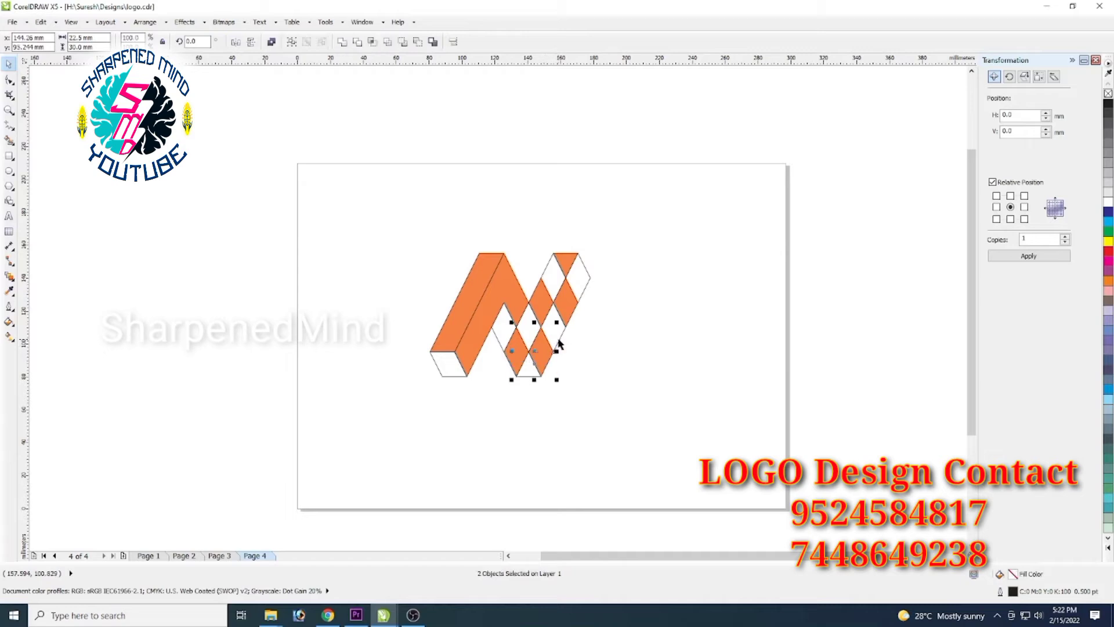
pyautogui.keyDown('shift'); pyautogui.click(571, 299); pyautogui.keyUp('shift')
pyautogui.keyDown('shift'); pyautogui.click(580, 287); pyautogui.keyUp('shift')
pyautogui.keyDown('shift'); pyautogui.click(577, 274); pyautogui.keyUp('shift')
pyautogui.click(1026, 208)
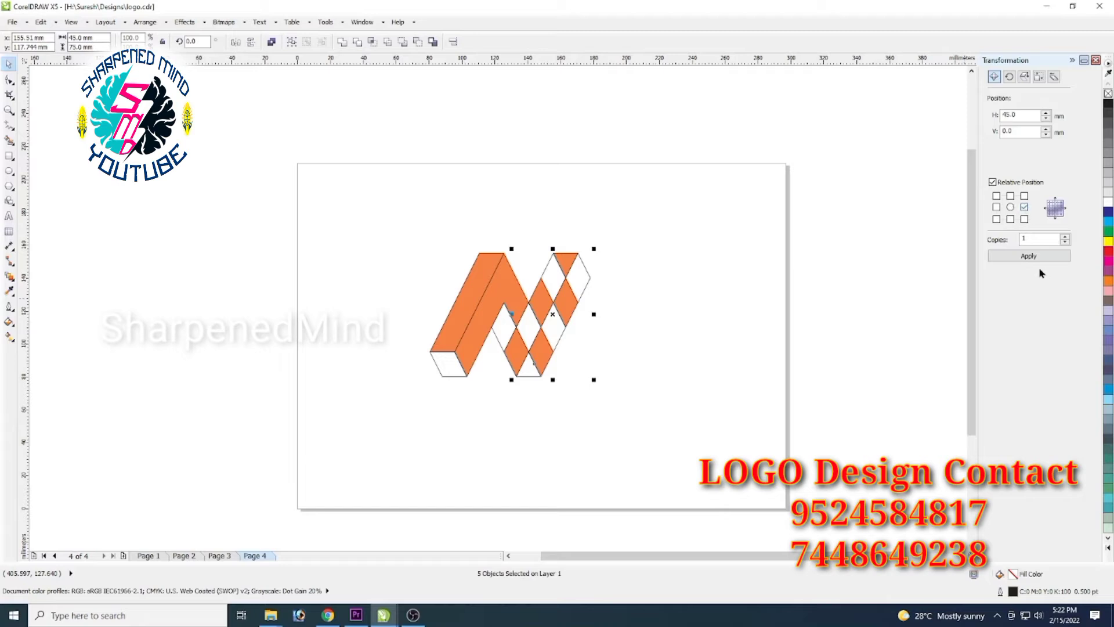
pyautogui.click(639, 325)
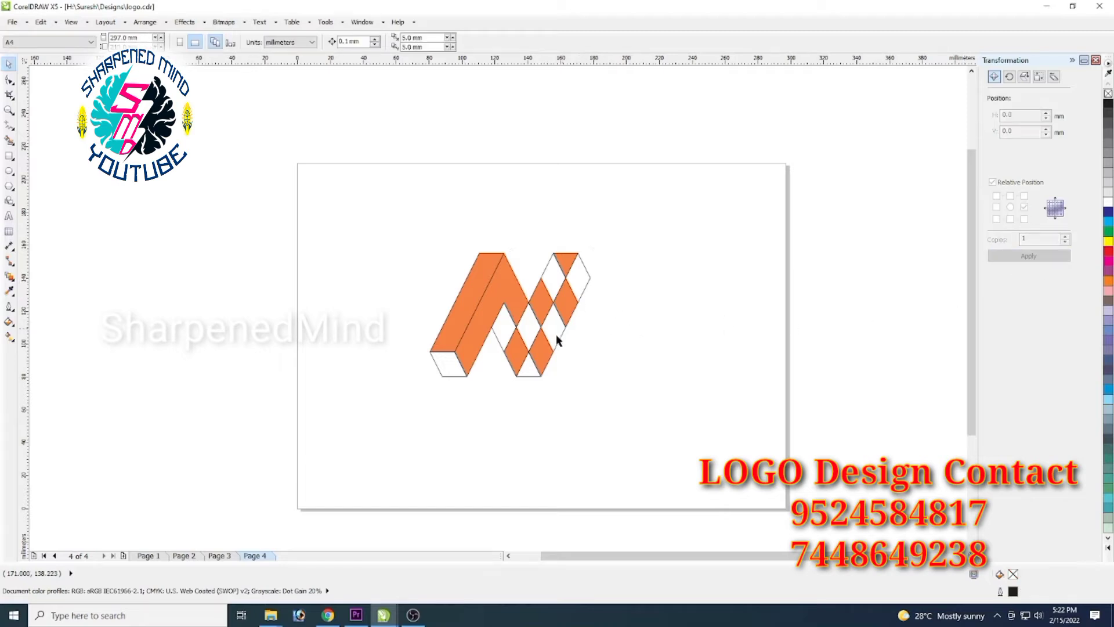
pyautogui.click(532, 371)
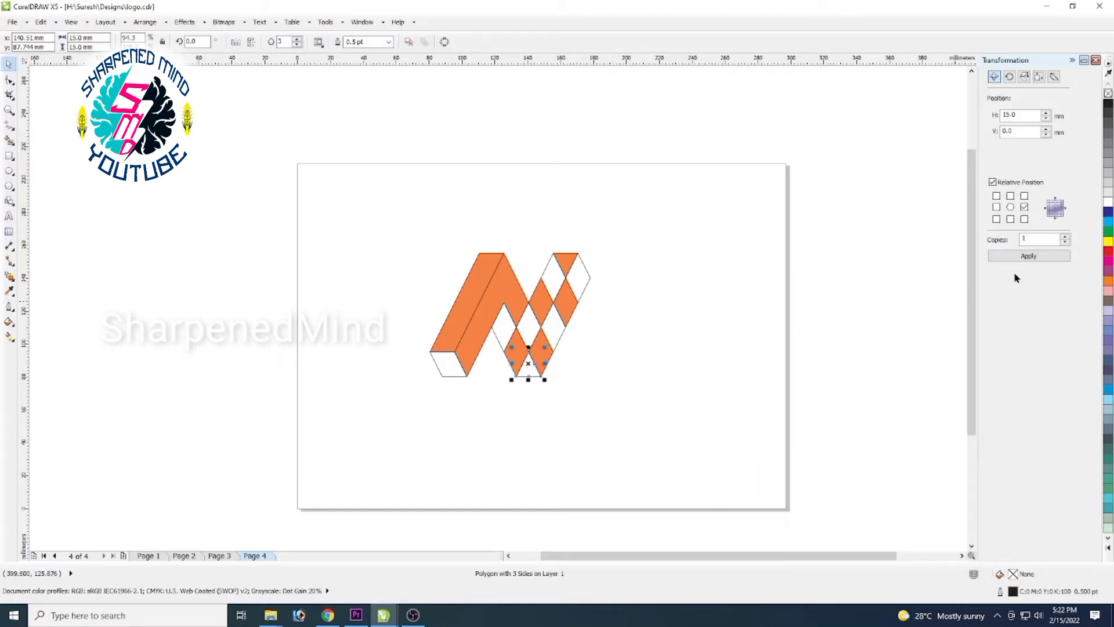
pyautogui.click(1028, 256)
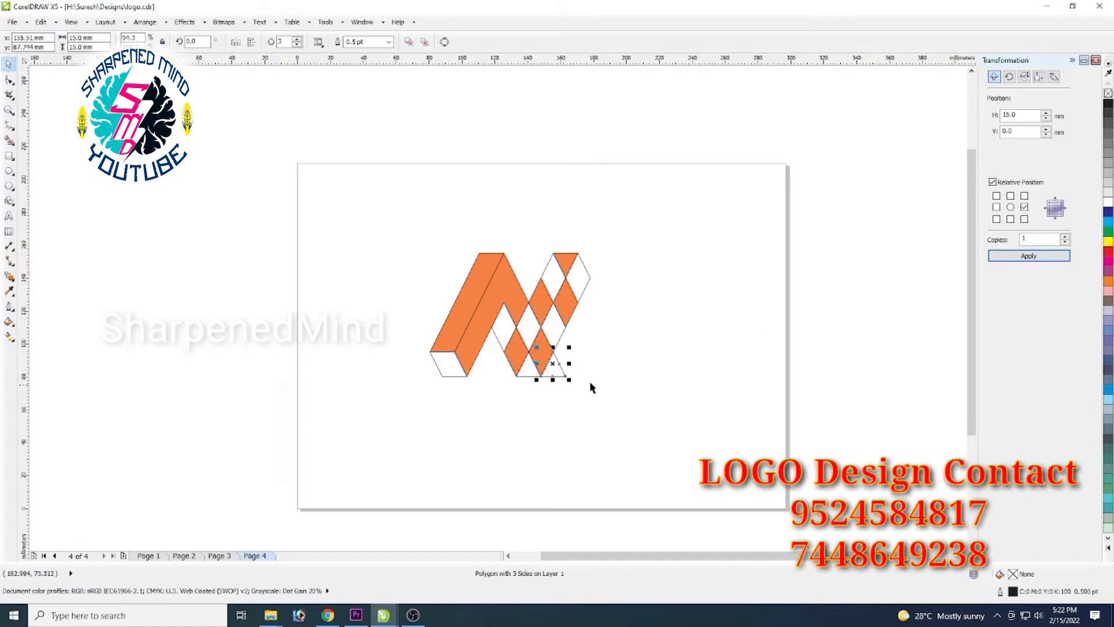
# Copy the lower-right orange diamond and the white diamond above it 15 mm to the right, one copy each
pyautogui.click(545, 353)
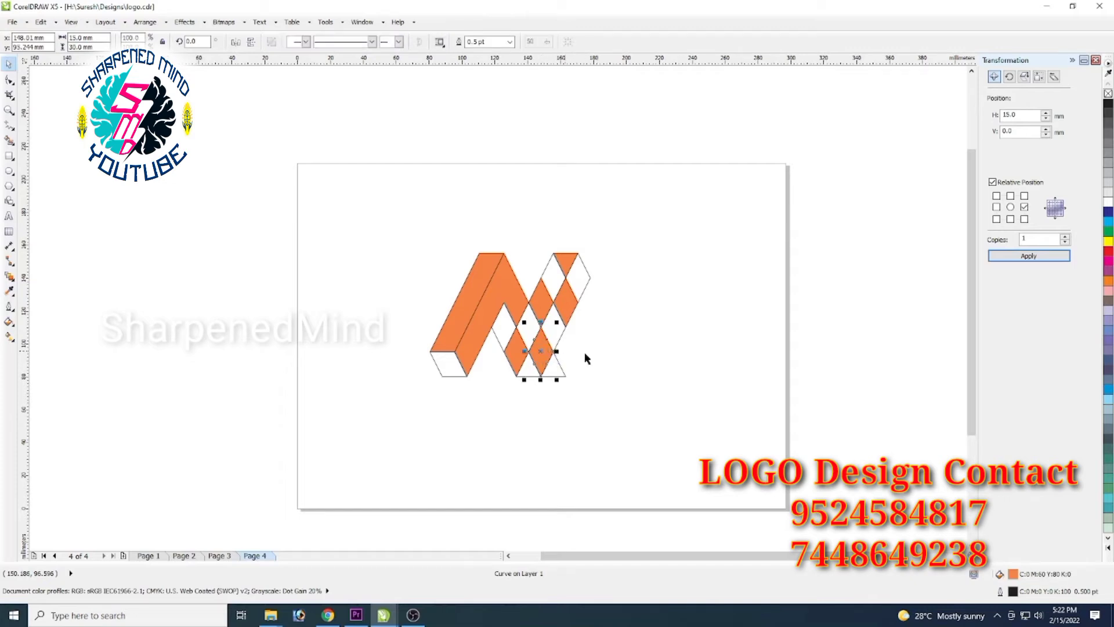
pyautogui.click(1029, 256)
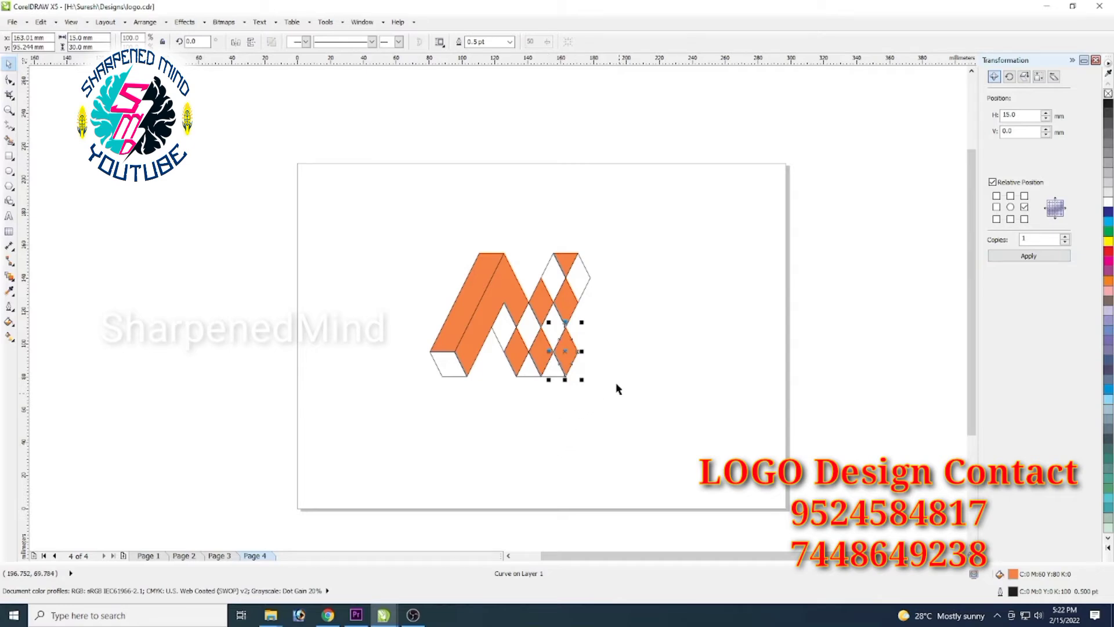
pyautogui.moveTo(567, 318); pyautogui.dragTo(553, 321)
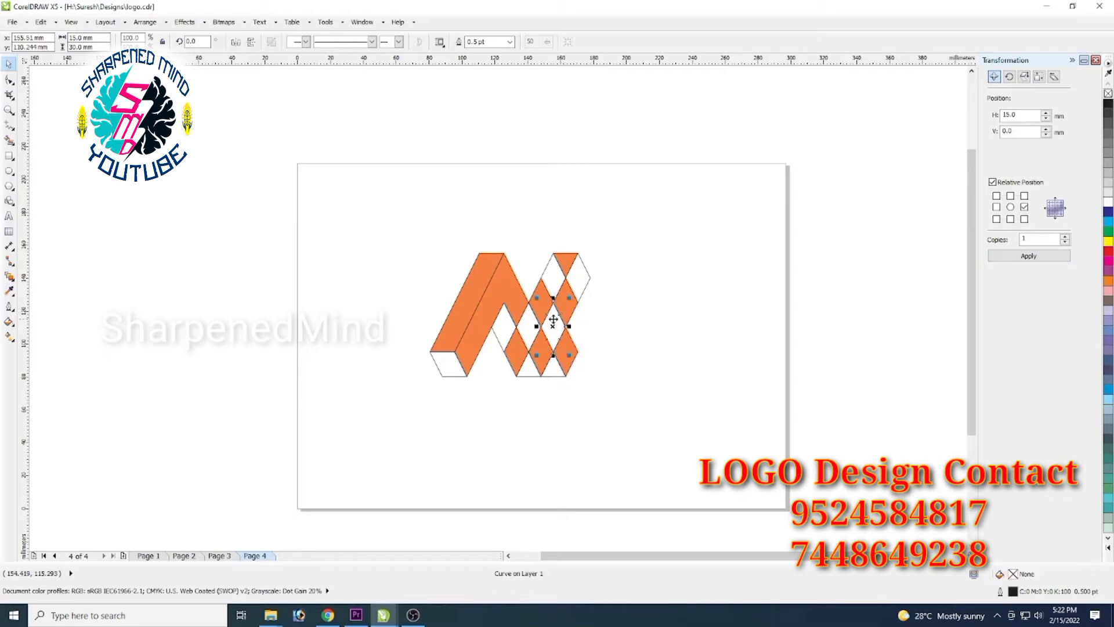
pyautogui.click(1030, 257)
# Copy the upper-right orange diamond and the topmost white diamond beside it 15 mm to the right, one copy each
pyautogui.click(568, 303)
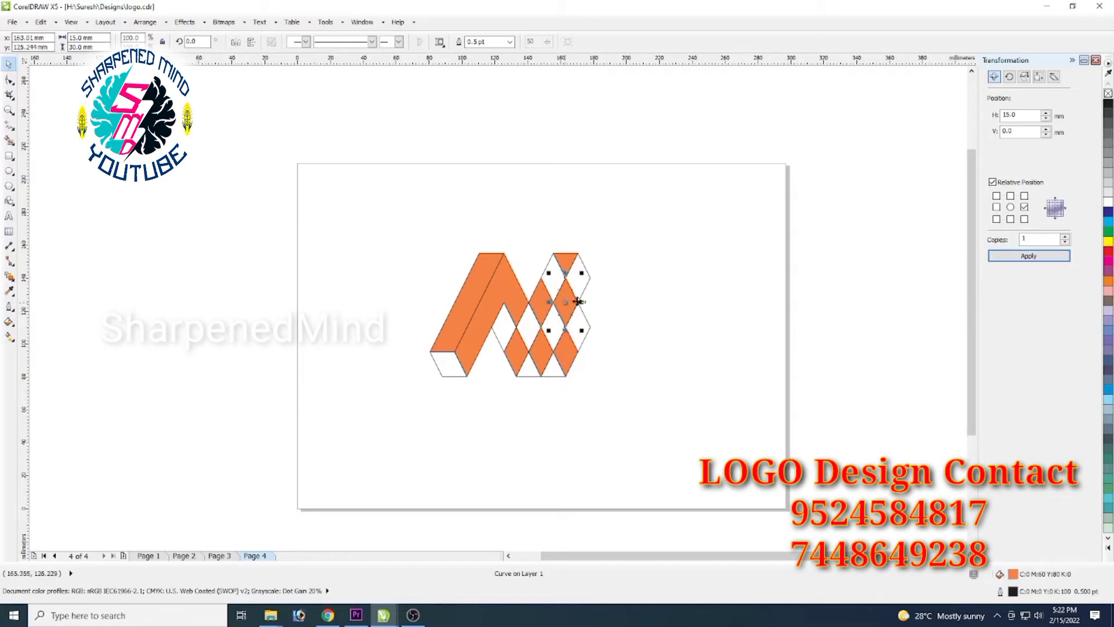
pyautogui.click(1029, 256)
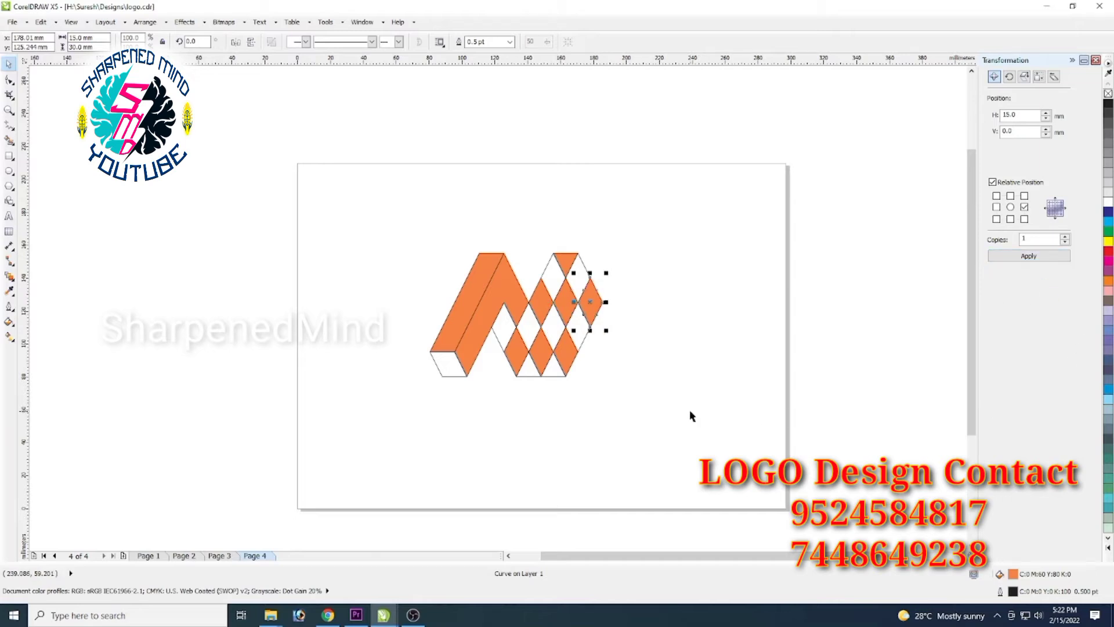
pyautogui.click(576, 290)
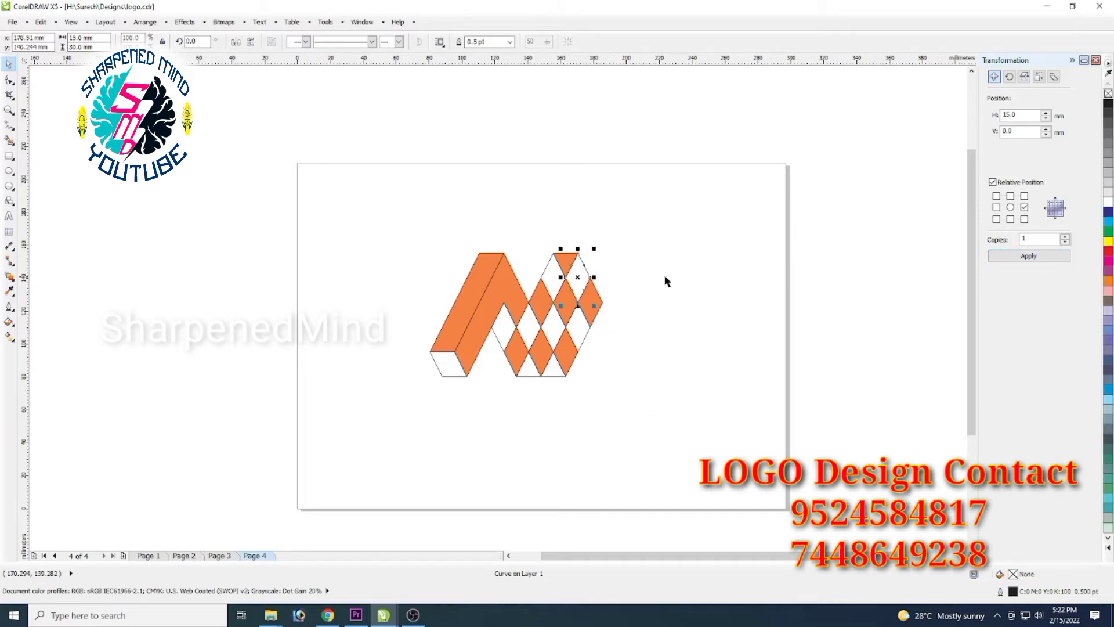
pyautogui.click(1031, 256)
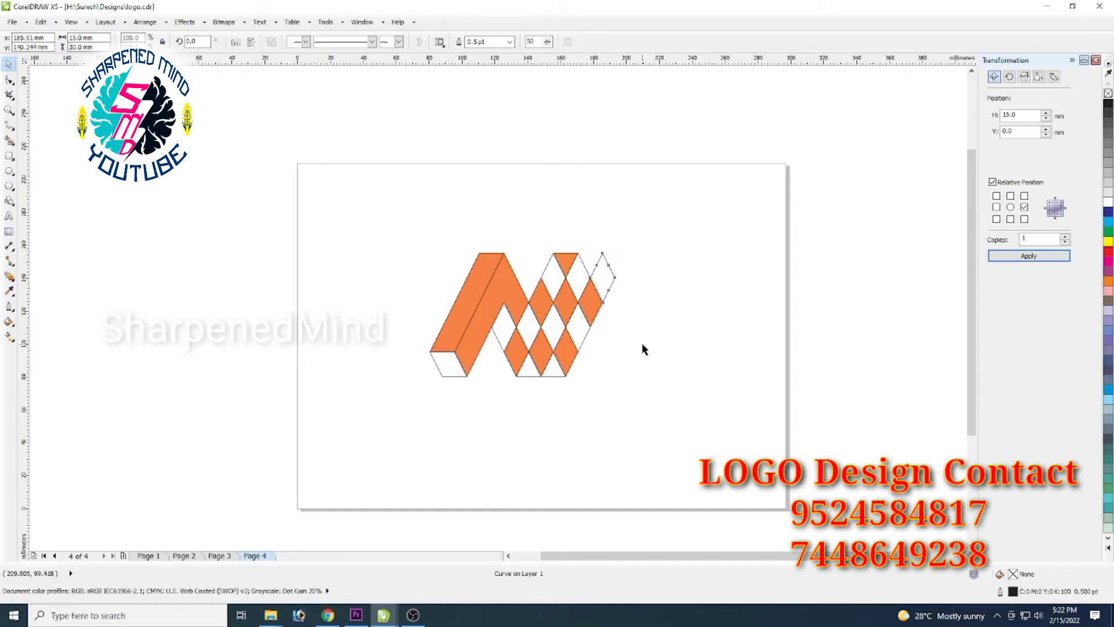
pyautogui.click(566, 264)
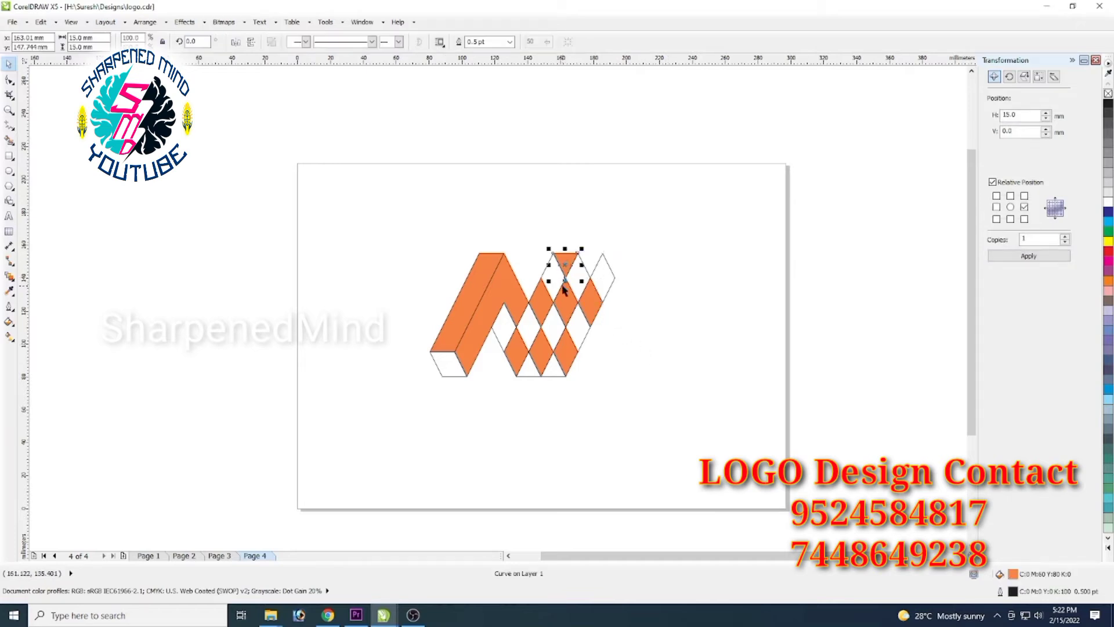
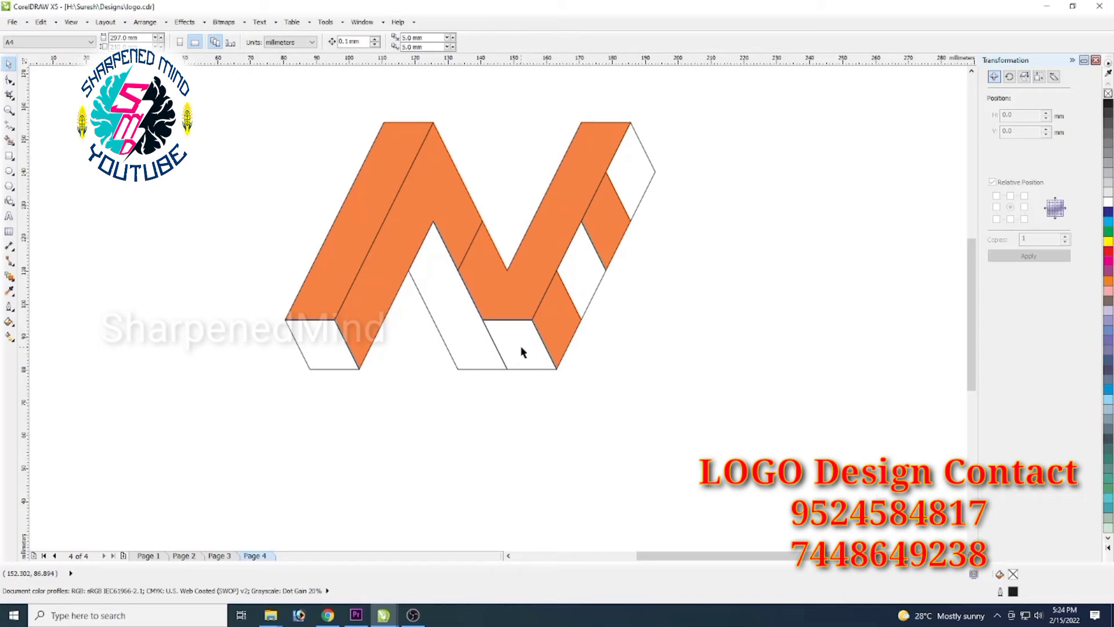
pyautogui.click(487, 290)
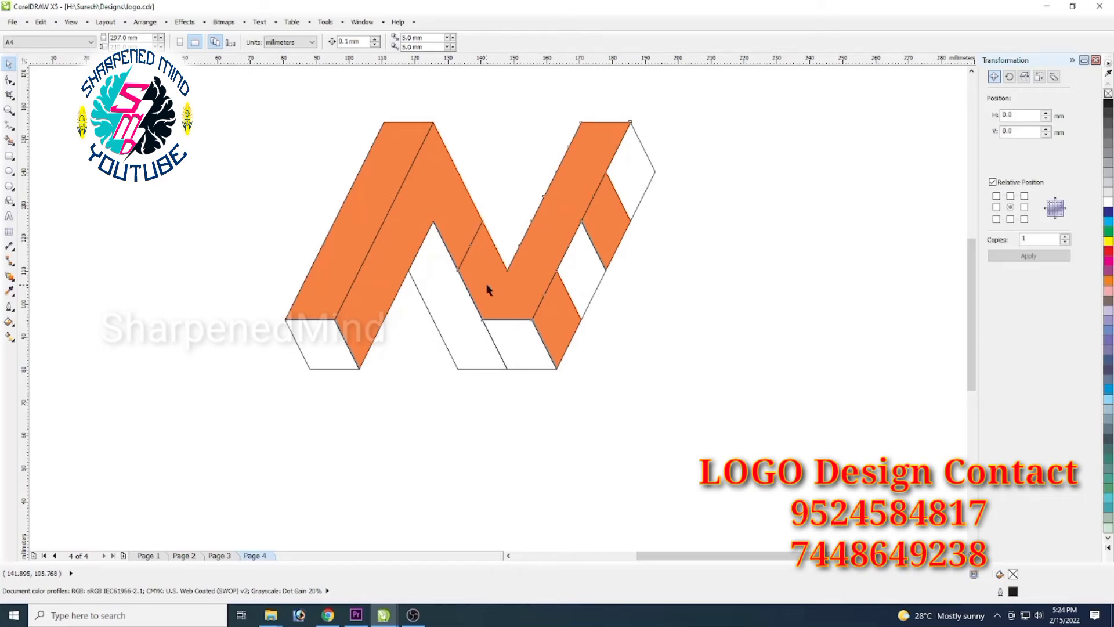
pyautogui.click(597, 313)
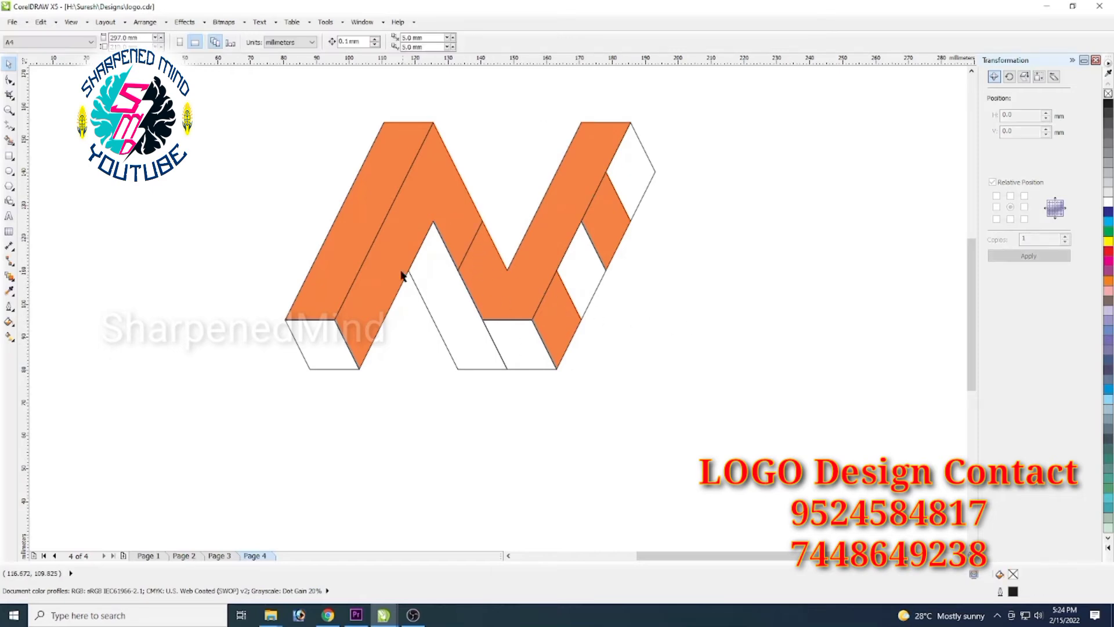
pyautogui.scroll(-3, 562, 353)
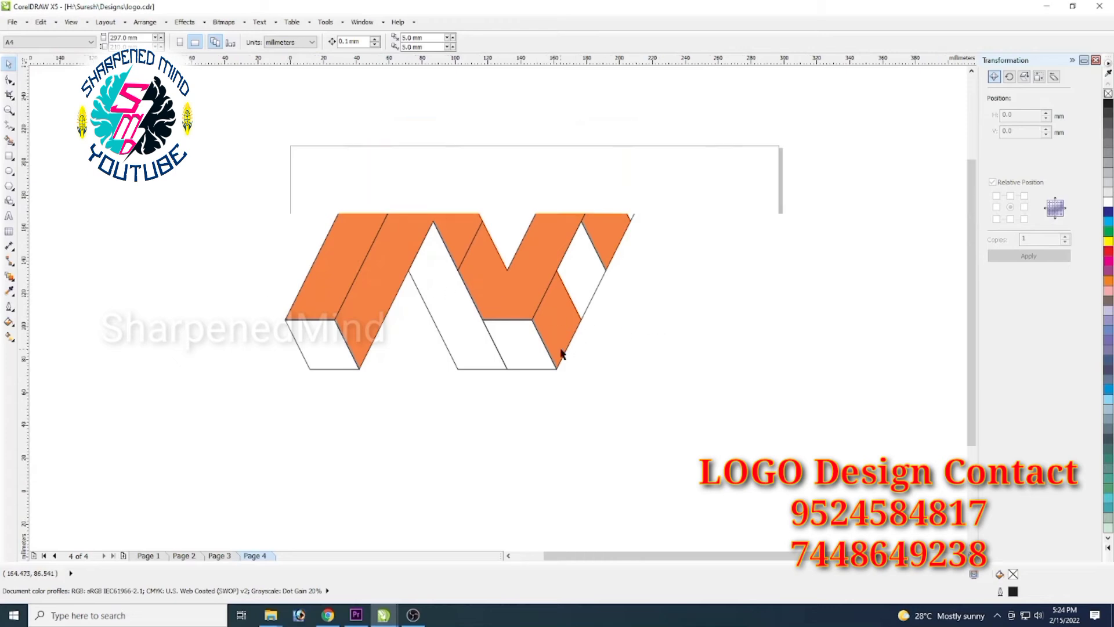
pyautogui.scroll(3, 467, 347)
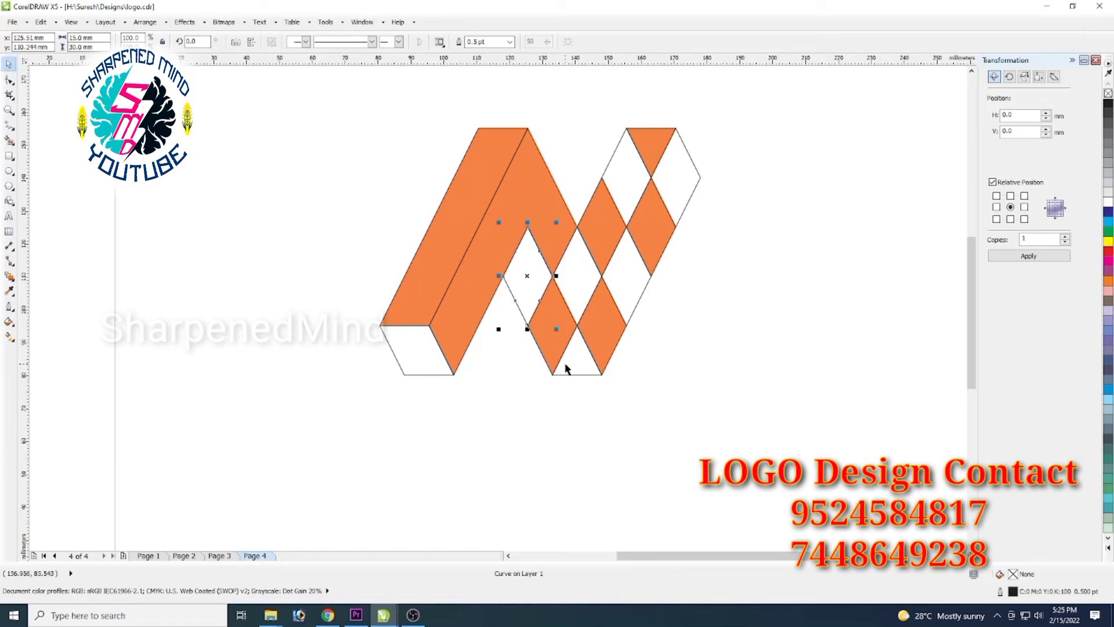
# Weld the white and orange diamonds right of the folded front face into one V-shaped face
pyautogui.keyDown('shift'); pyautogui.click(548, 319); pyautogui.keyUp('shift')
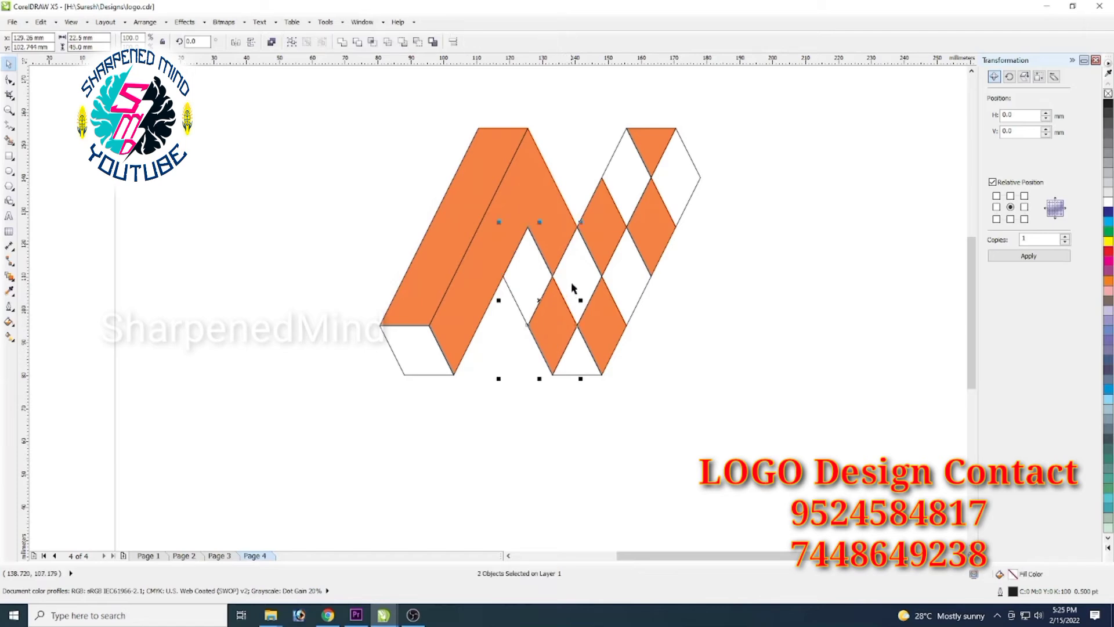
pyautogui.keyDown('shift'); pyautogui.click(597, 232); pyautogui.keyUp('shift')
pyautogui.keyDown('shift'); pyautogui.click(619, 198); pyautogui.keyUp('shift')
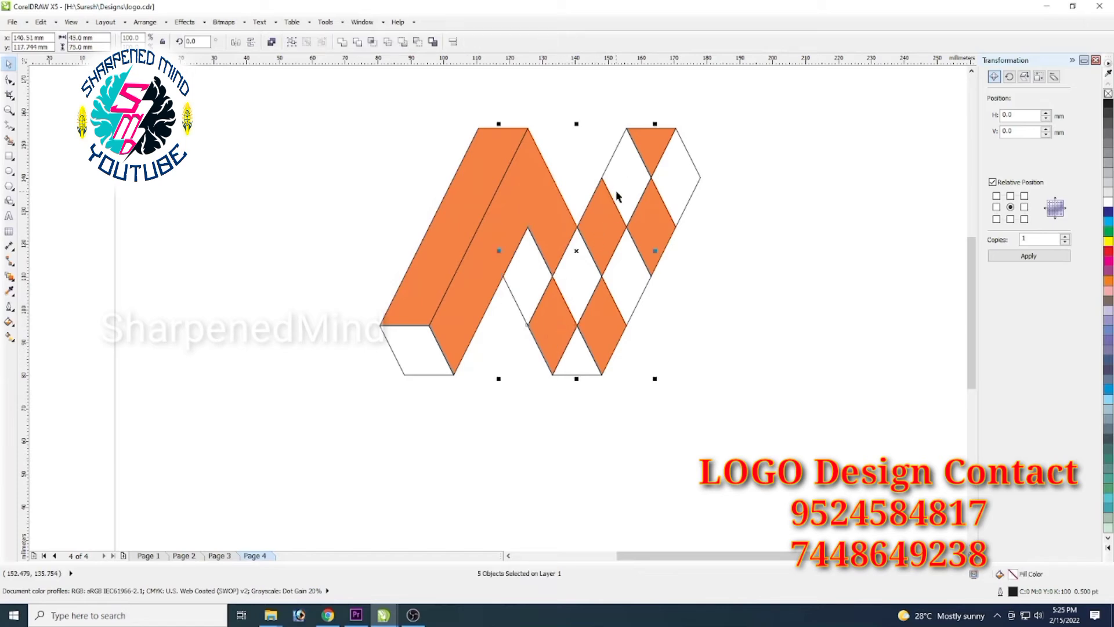
pyautogui.keyDown('shift'); pyautogui.click(645, 157); pyautogui.keyUp('shift')
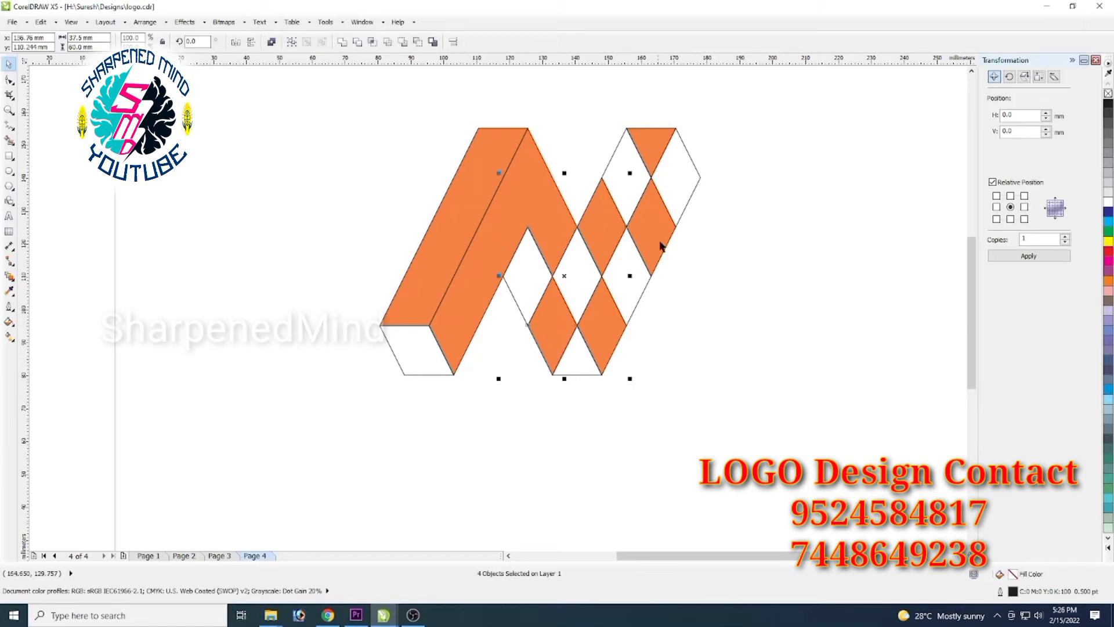
pyautogui.click(342, 42)
pyautogui.click(747, 274)
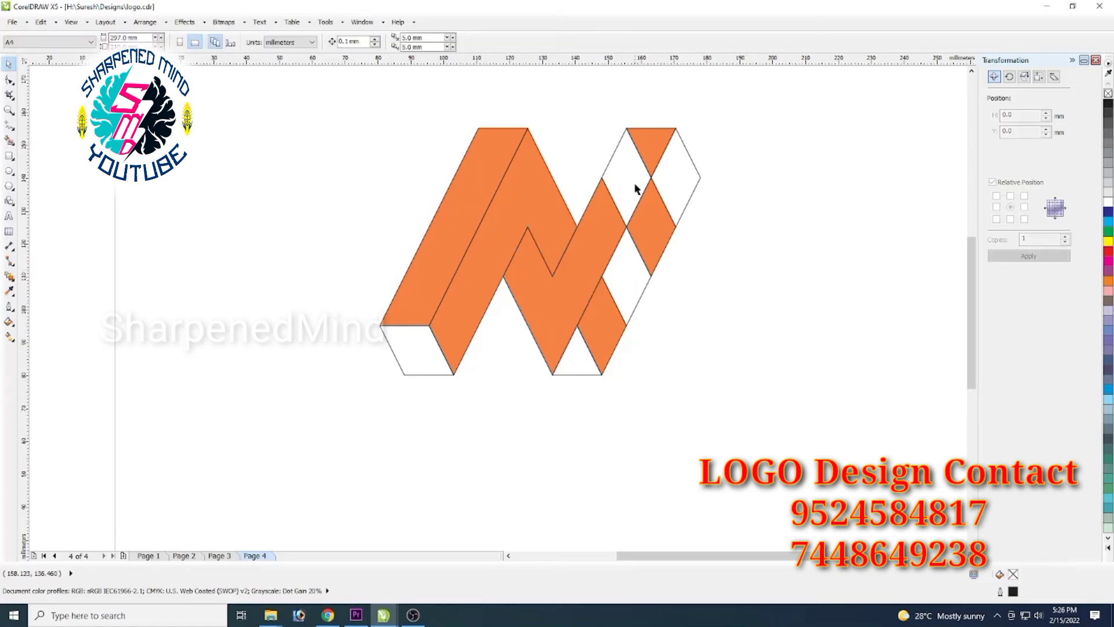
# Weld the upper white diamond and the orange triangle above it to the V-shaped face to complete its right arm
pyautogui.click(637, 180)
pyautogui.keyDown('shift'); pyautogui.click(656, 152); pyautogui.keyUp('shift')
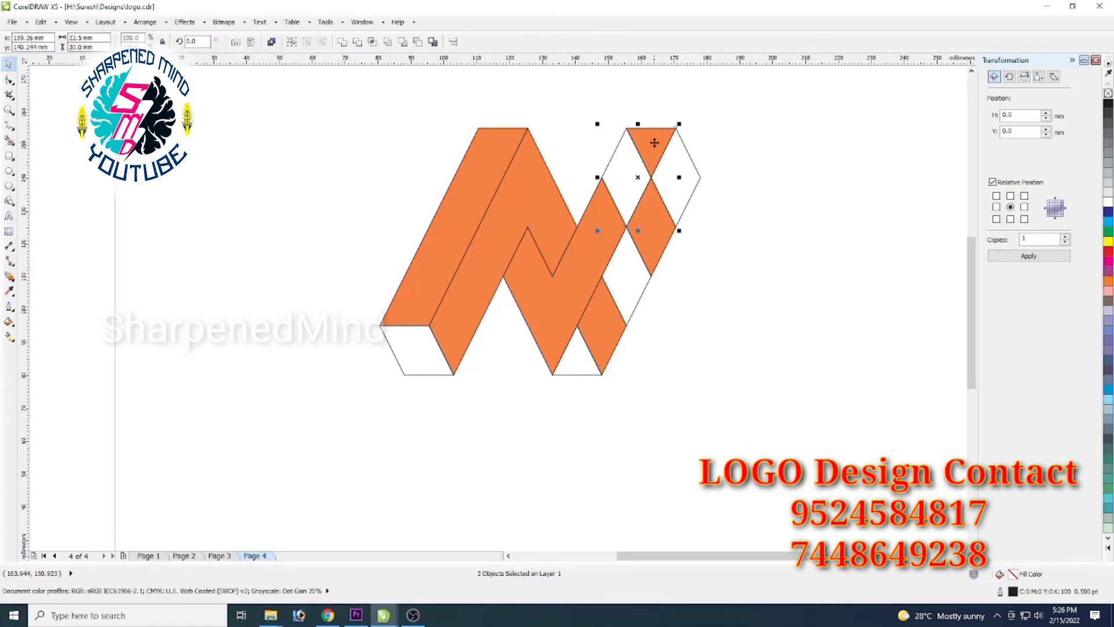
pyautogui.keyDown('shift'); pyautogui.click(592, 285); pyautogui.keyUp('shift')
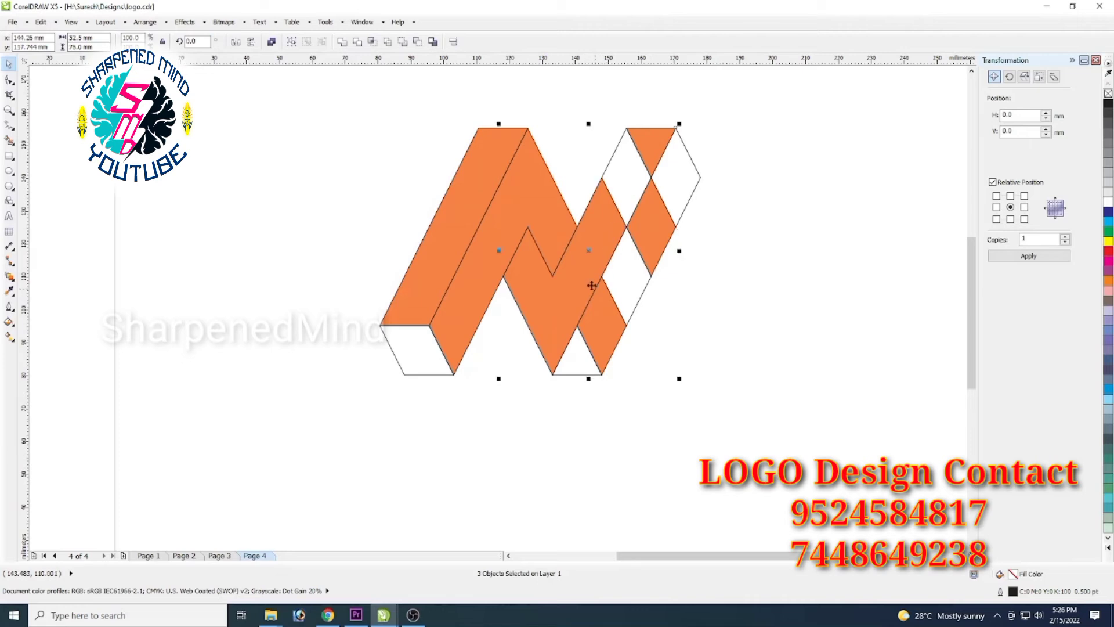
pyautogui.click(342, 41)
pyautogui.click(752, 242)
# Weld the alternating white and orange diamonds and bottom triangle along the right edge into one slanted white side face
pyautogui.click(681, 173)
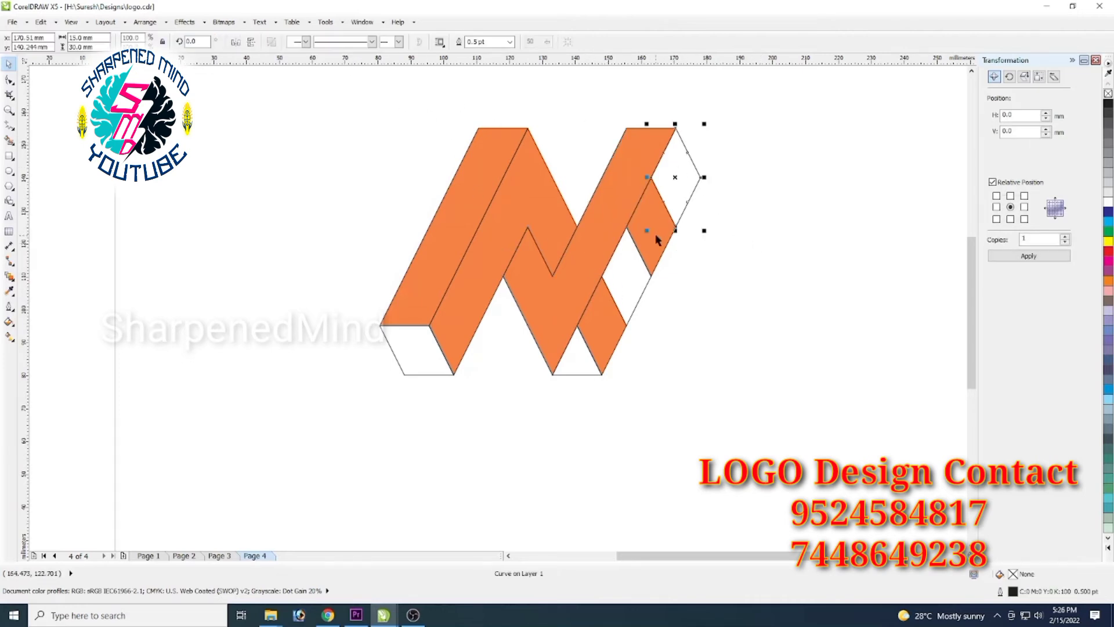
pyautogui.keyDown('shift'); pyautogui.click(648, 250); pyautogui.keyUp('shift')
pyautogui.keyDown('shift'); pyautogui.click(637, 293); pyautogui.keyUp('shift')
pyautogui.keyDown('shift'); pyautogui.click(616, 344); pyautogui.keyUp('shift')
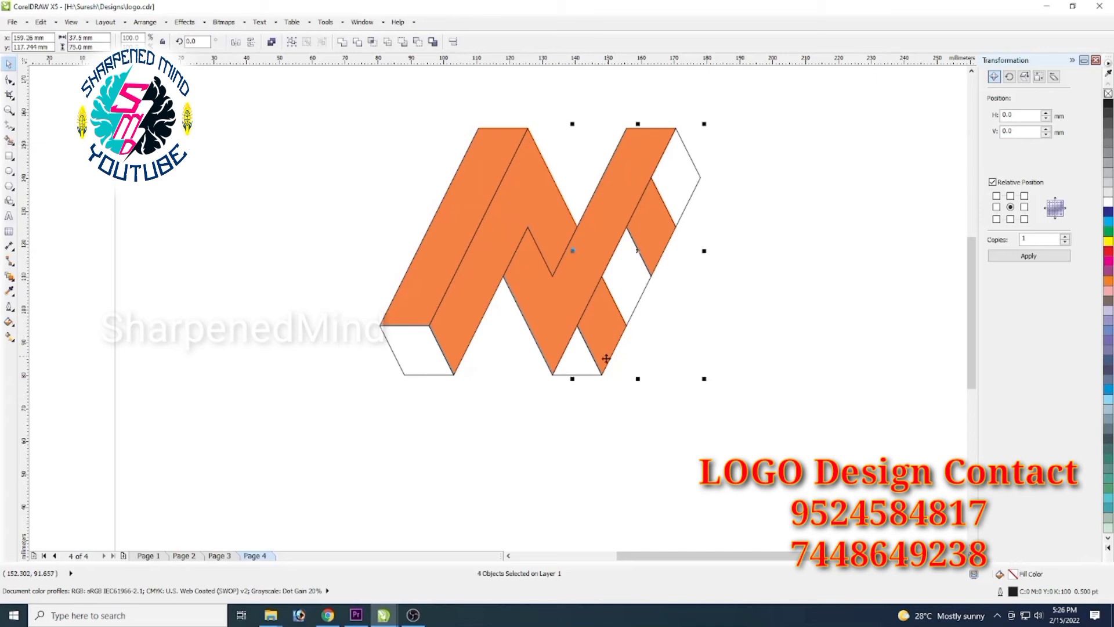
pyautogui.click(342, 42)
pyautogui.click(752, 310)
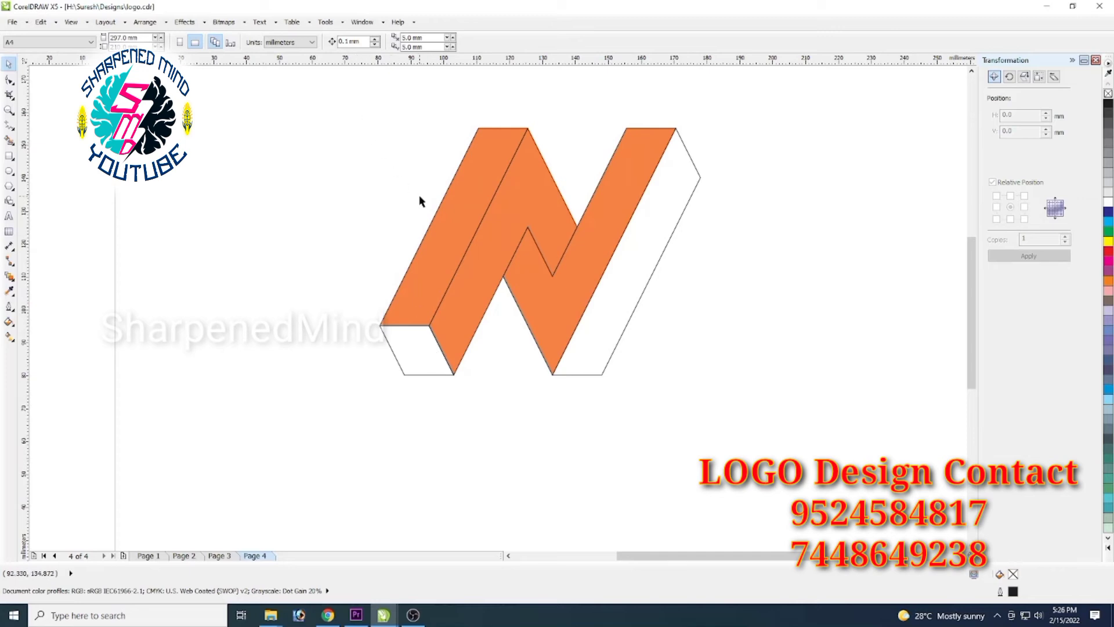
# Select the faces of the N logo together and move them about 6 mm down
pyautogui.click(455, 237)
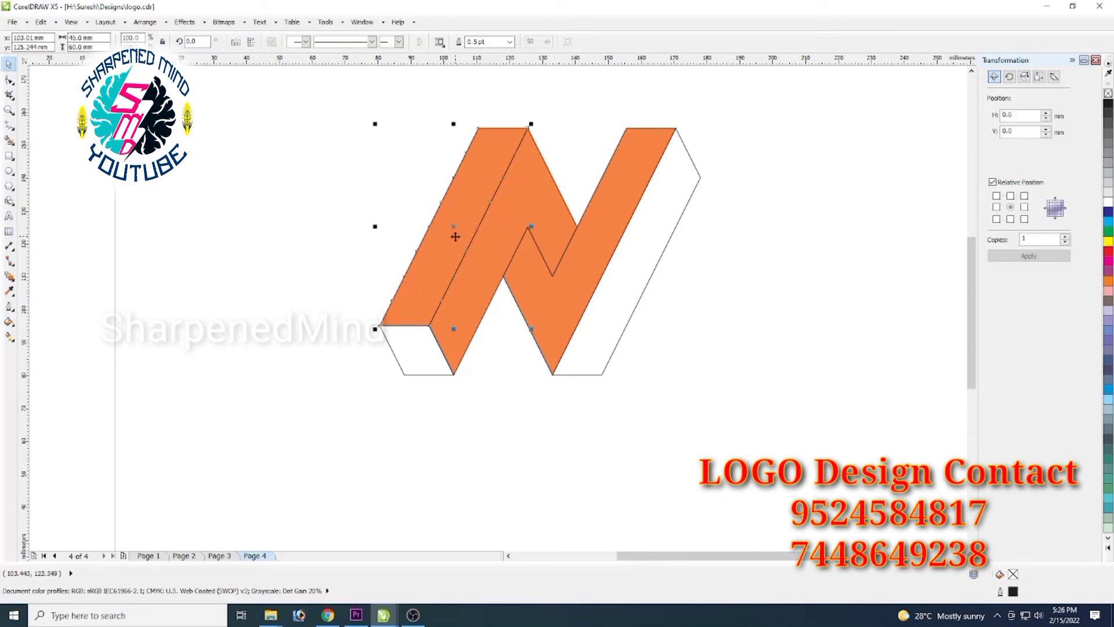
pyautogui.keyDown('shift'); pyautogui.click(491, 265); pyautogui.keyUp('shift')
pyautogui.keyDown('shift'); pyautogui.click(541, 283); pyautogui.keyUp('shift')
pyautogui.keyDown('shift'); pyautogui.click(618, 305); pyautogui.keyUp('shift')
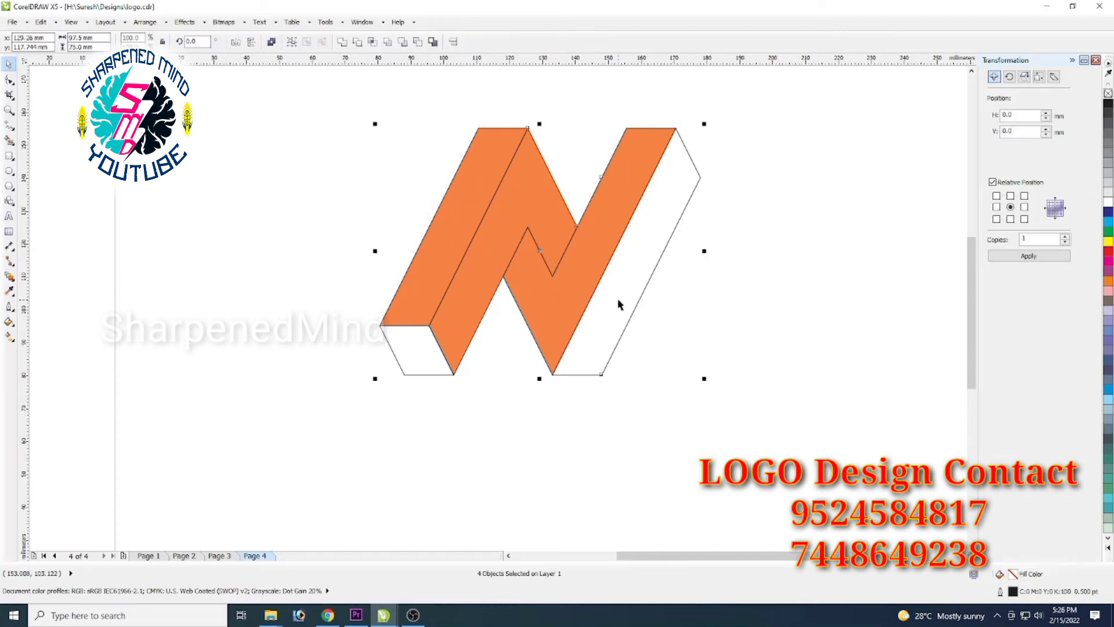
pyautogui.moveTo(462, 319); pyautogui.dragTo(474, 343)
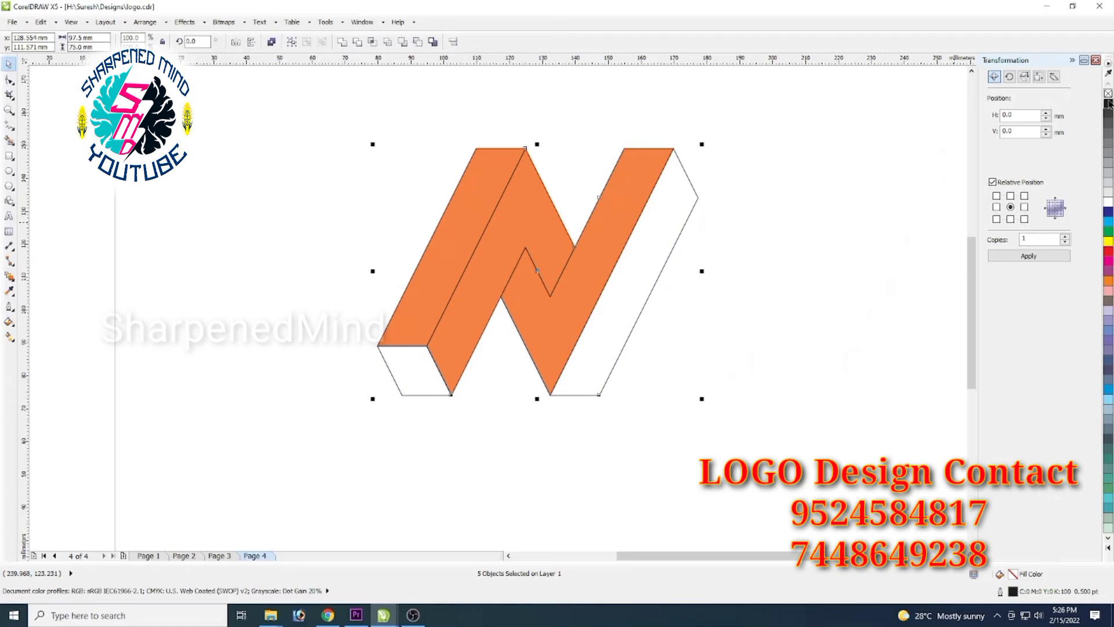
pyautogui.click(762, 362)
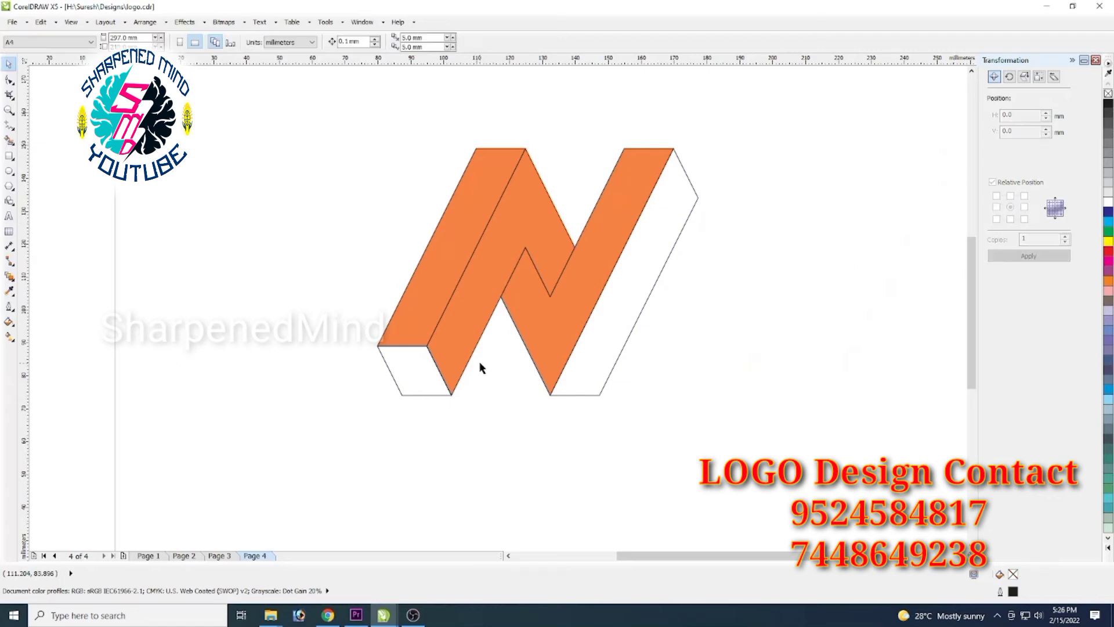
# Try a linear orange-to-white fountain fill at the lower end of the folded front face
pyautogui.click(10, 336)
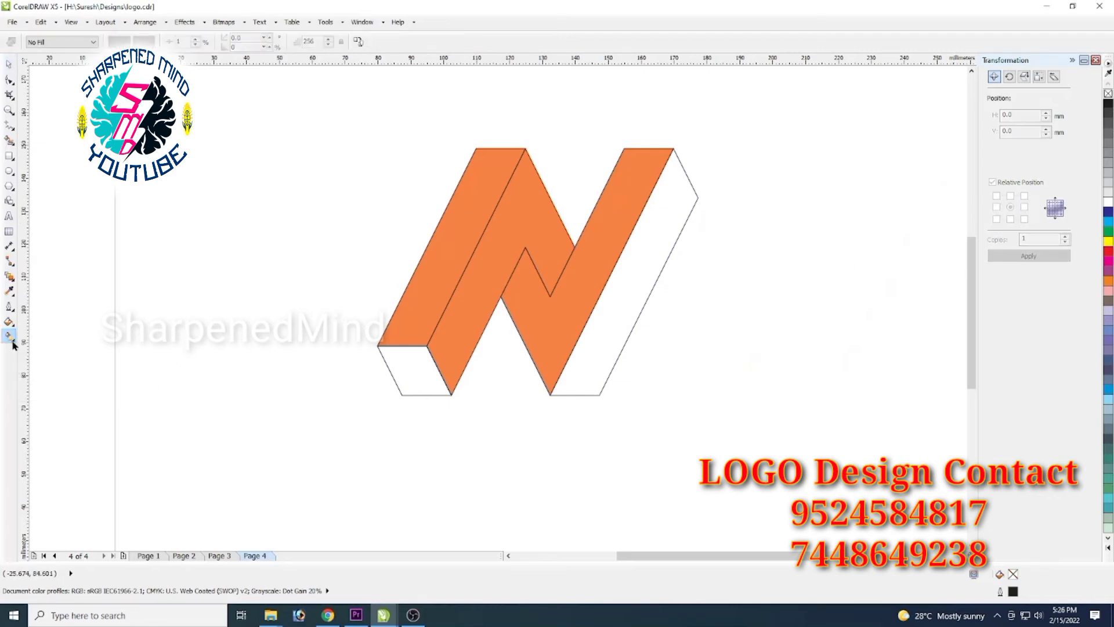
pyautogui.click(439, 374)
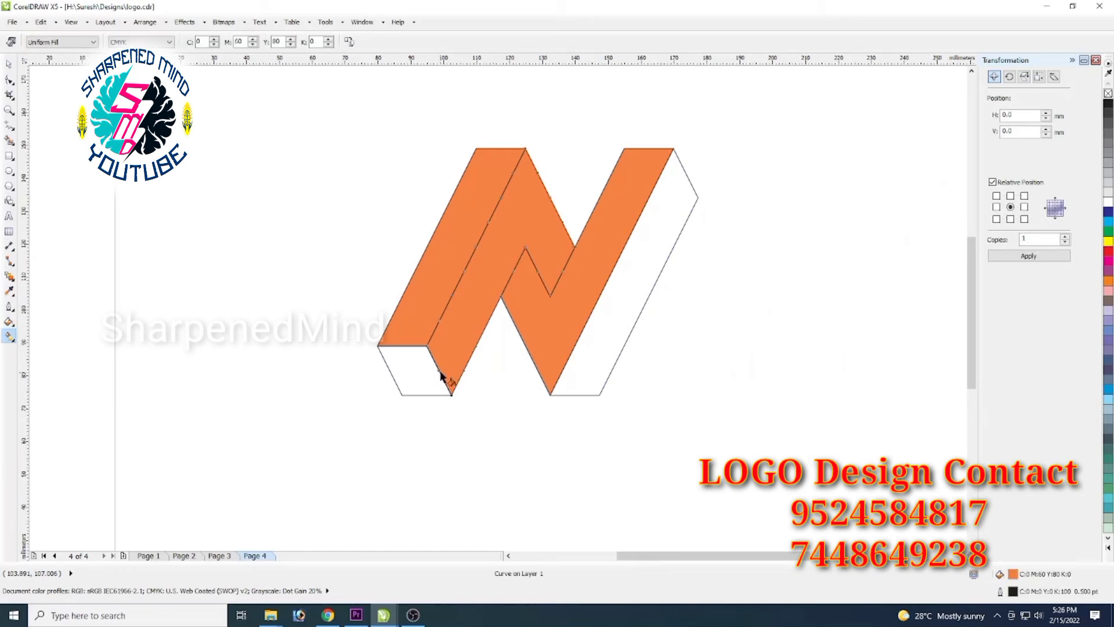
pyautogui.moveTo(439, 372); pyautogui.dragTo(397, 372)
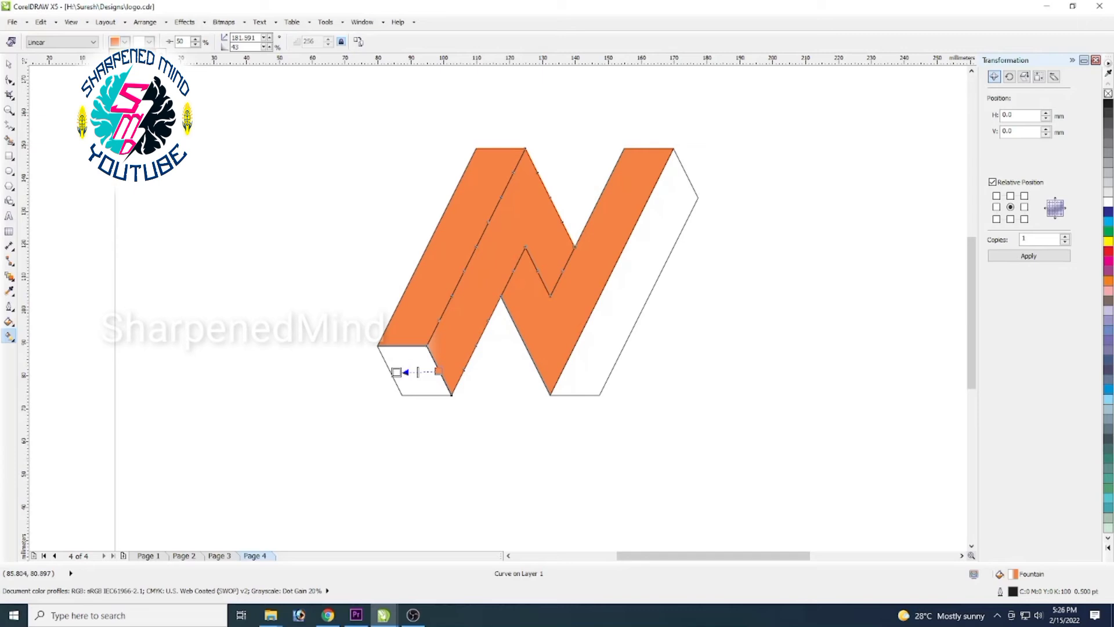
pyautogui.click(311, 303)
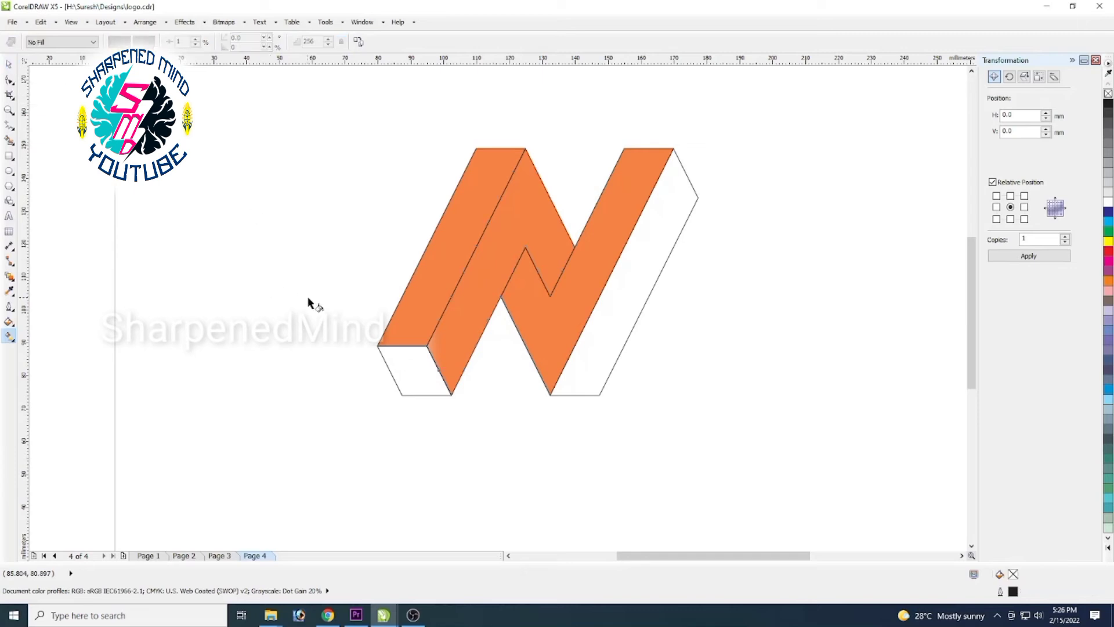
pyautogui.click(9, 64)
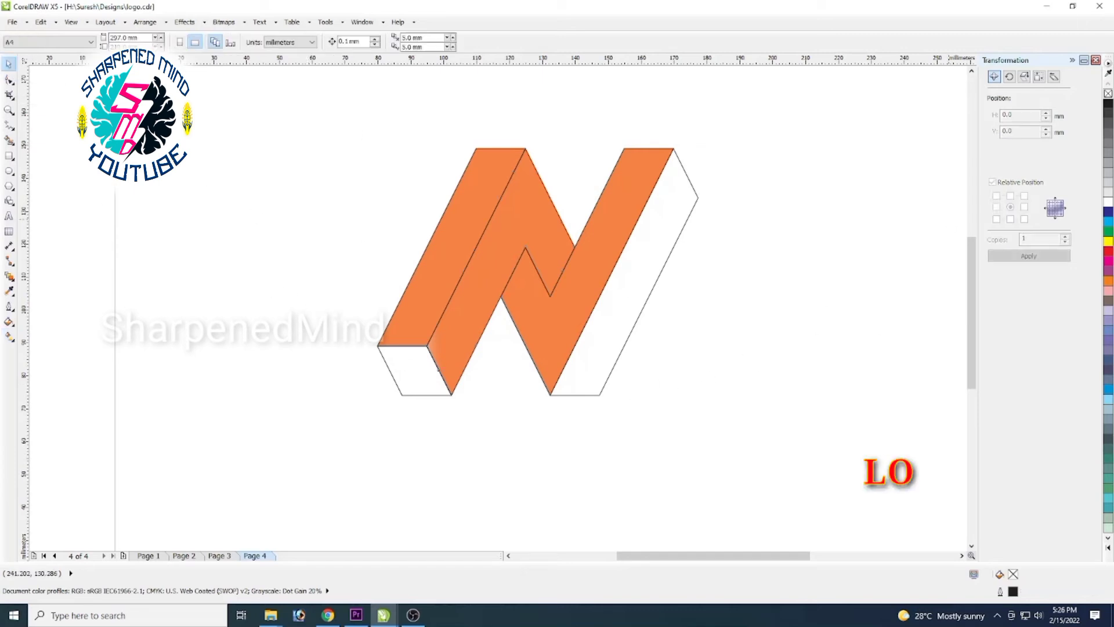
# Fill the small end face, both front faces and both slanted side faces with blue (C:100 M:100 Y:0 K:0)
pyautogui.click(1109, 210)
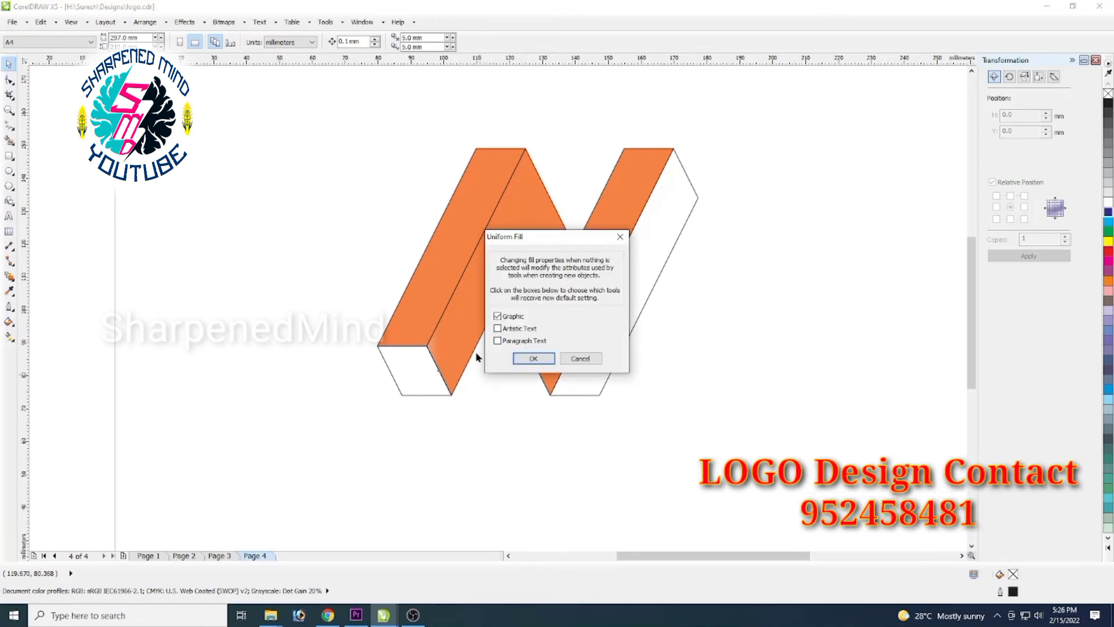
pyautogui.click(581, 358)
pyautogui.click(418, 378)
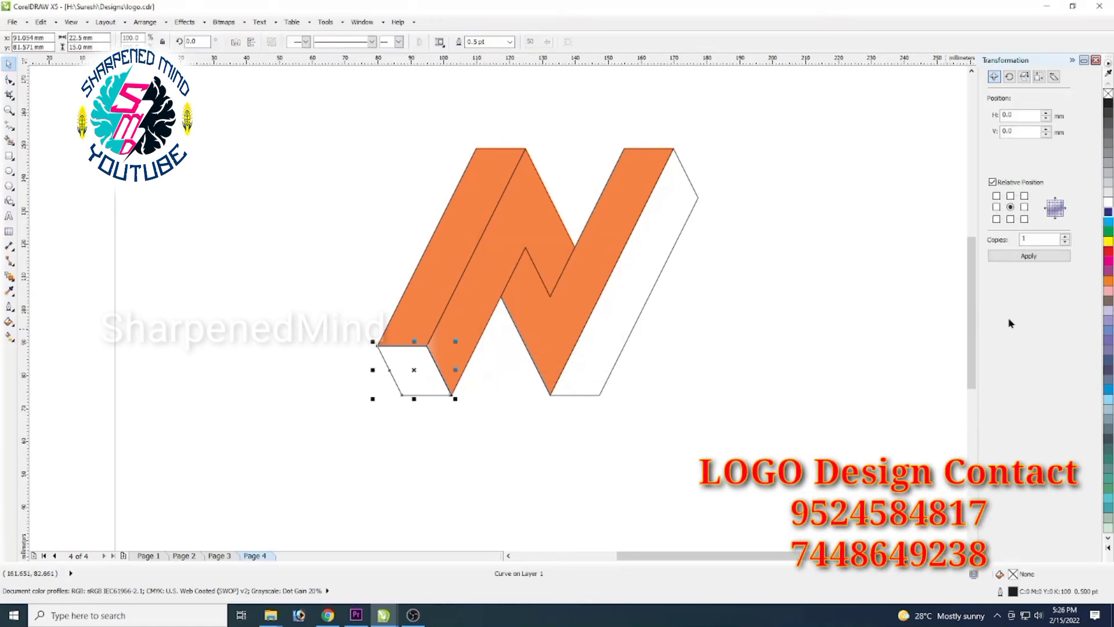
pyautogui.click(1109, 212)
pyautogui.click(457, 311)
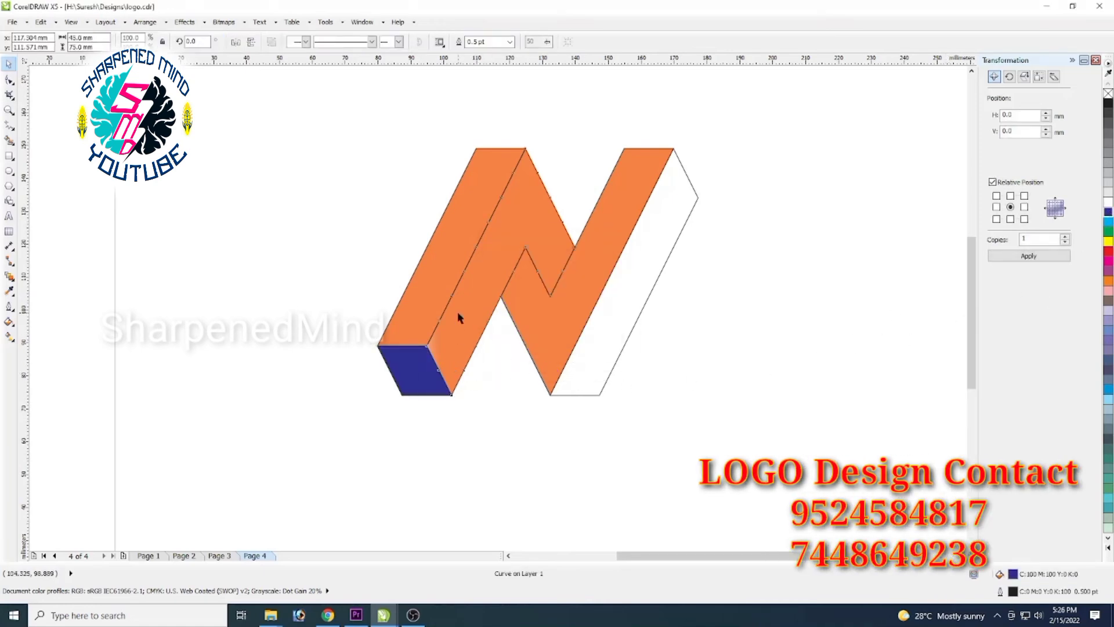
pyautogui.click(1109, 213)
pyautogui.click(561, 336)
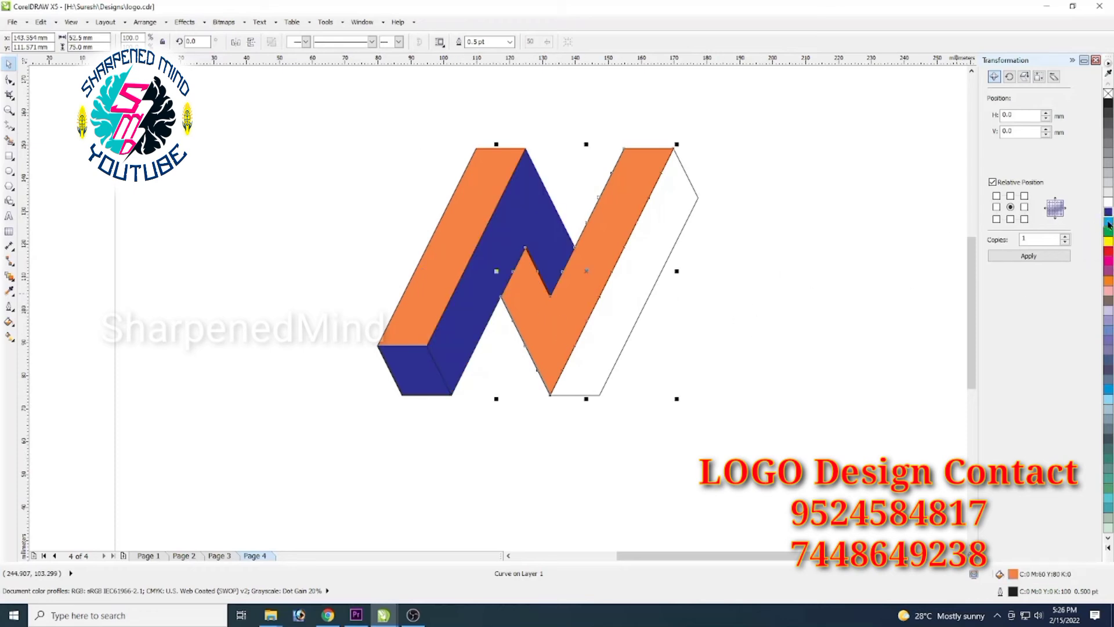
pyautogui.click(1108, 213)
pyautogui.click(597, 354)
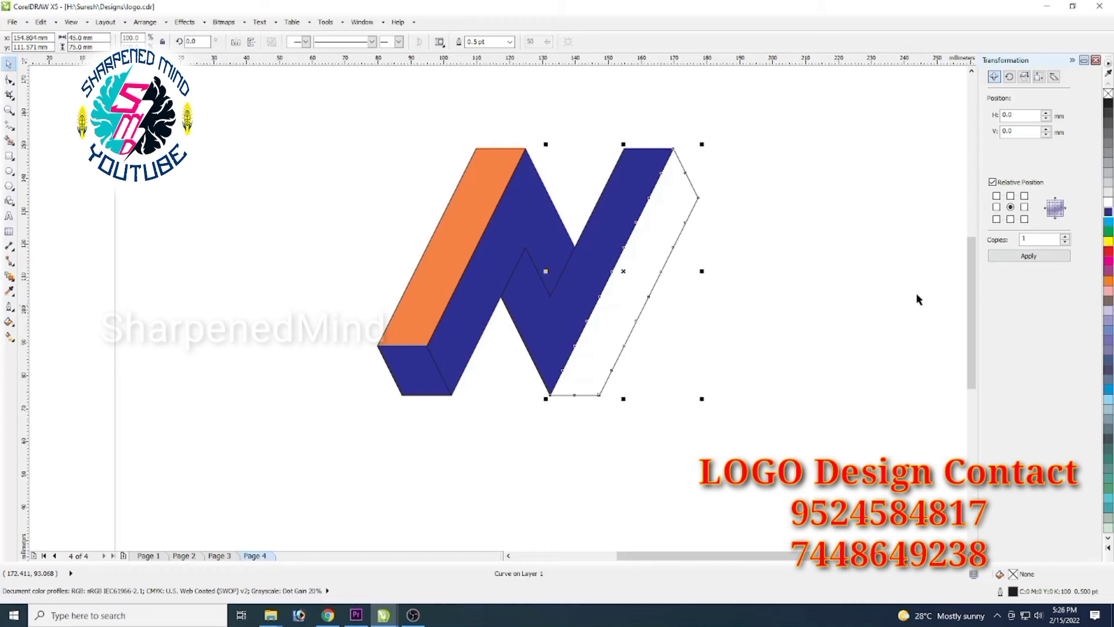
pyautogui.click(1108, 213)
pyautogui.click(443, 270)
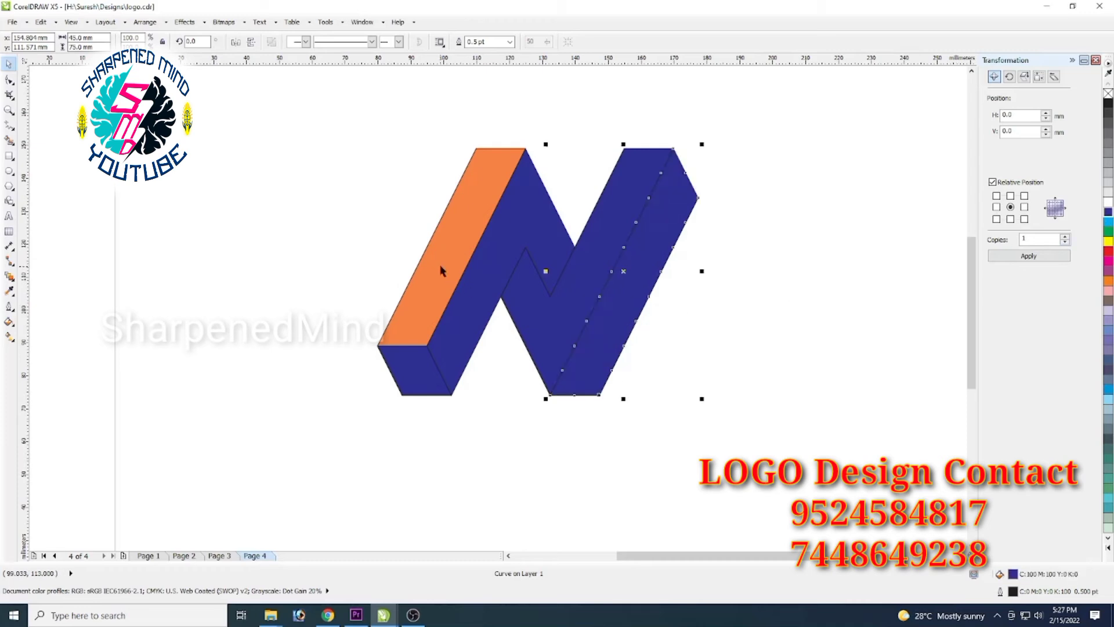
pyautogui.click(1109, 214)
# Remove the outline from all five faces of the logo
pyautogui.moveTo(355, 107); pyautogui.dragTo(877, 494)
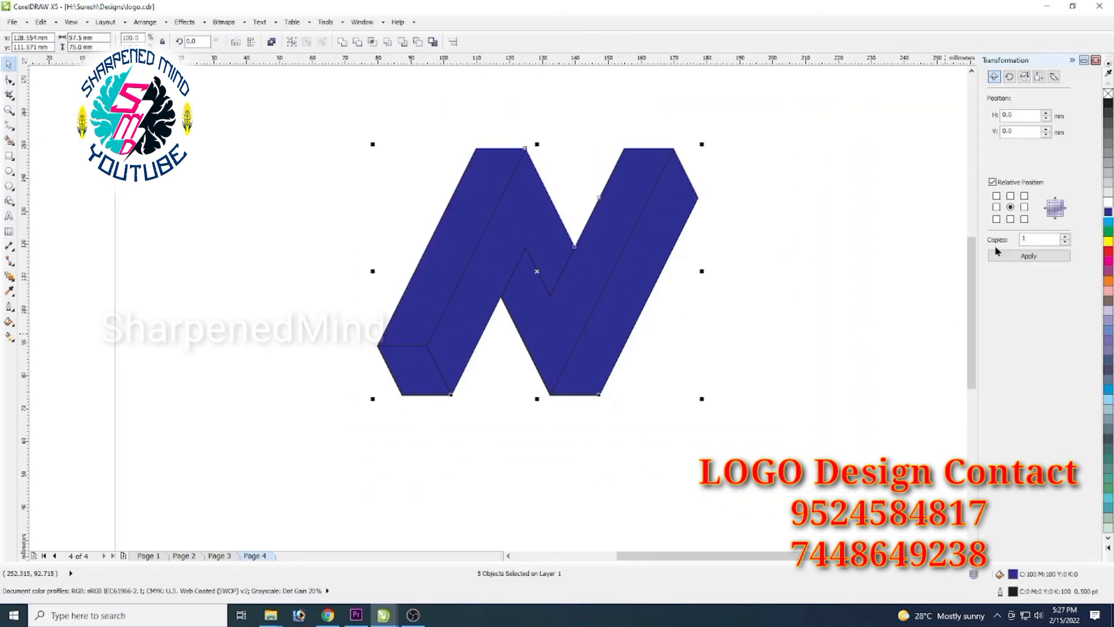
pyautogui.rightClick(1108, 92)
pyautogui.click(723, 398)
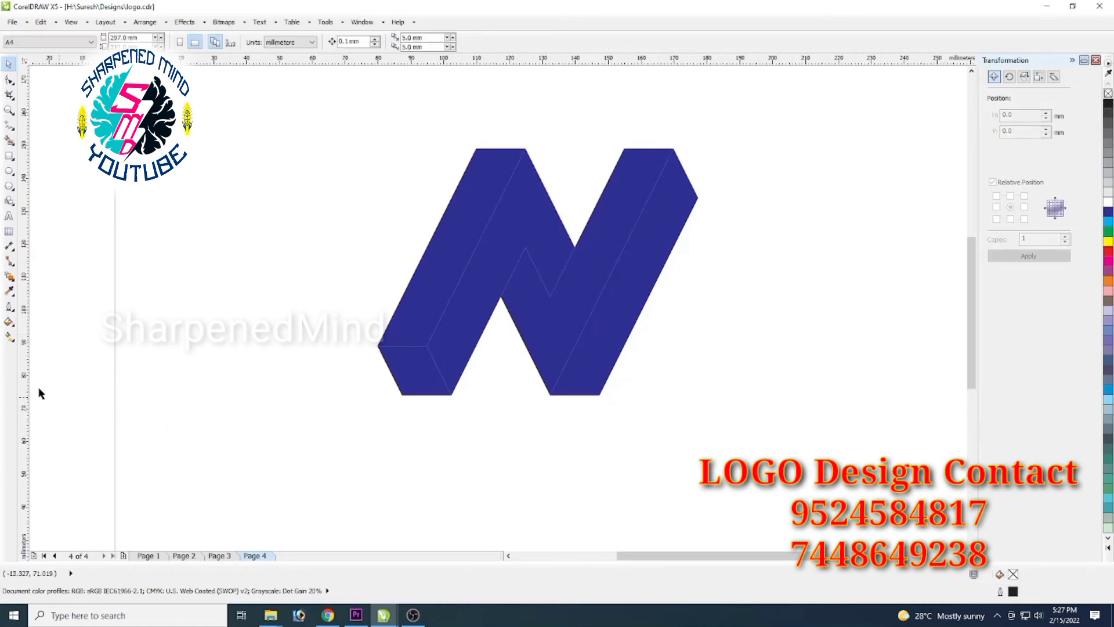
# Apply a linear fountain fill running right to left across the small lower-left end face, with both end colours set to red
pyautogui.click(9, 336)
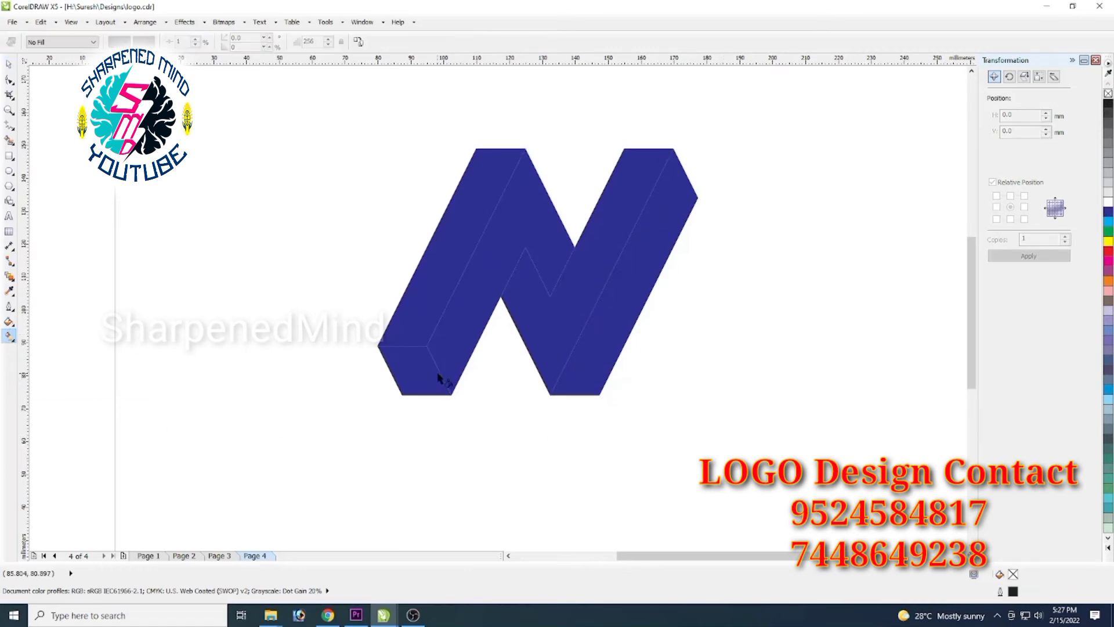
pyautogui.click(439, 378)
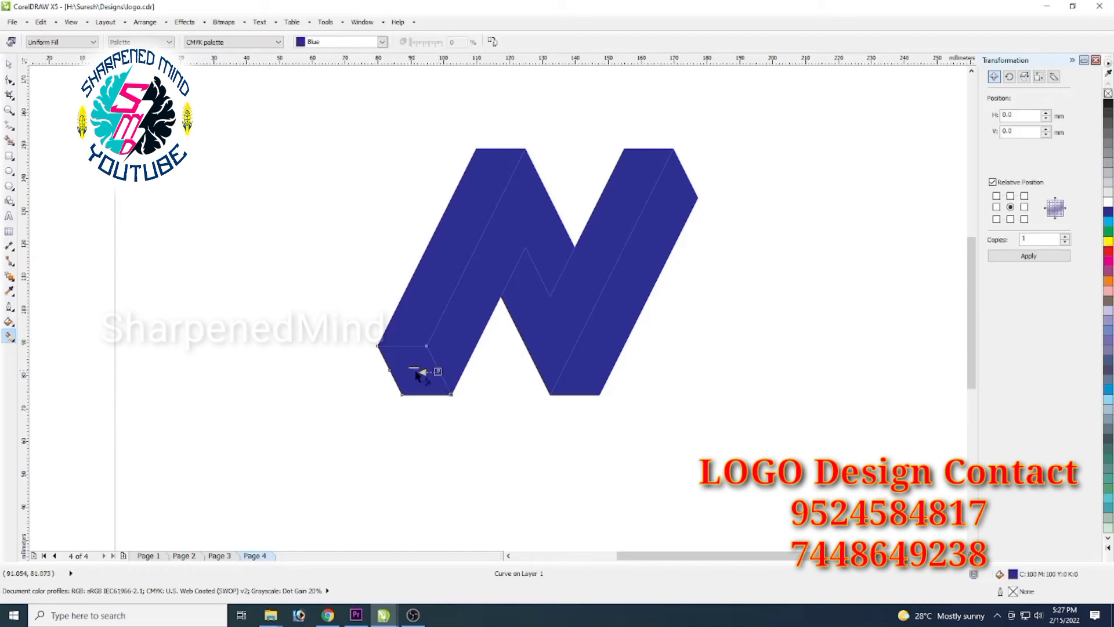
pyautogui.moveTo(438, 371); pyautogui.dragTo(389, 372)
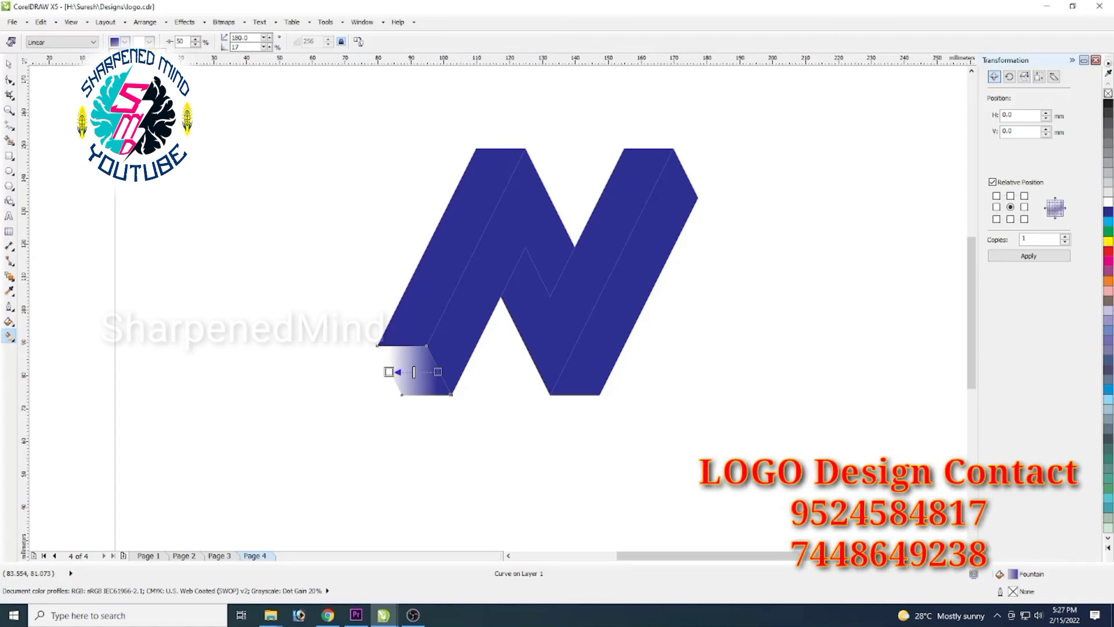
pyautogui.click(139, 84)
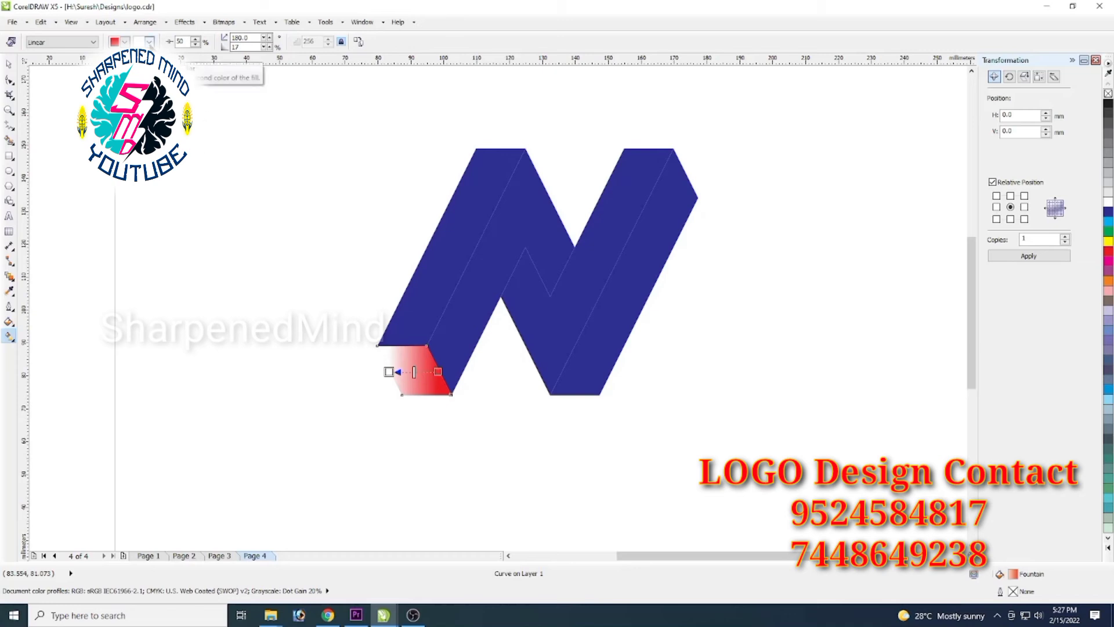
pyautogui.click(149, 41)
pyautogui.click(168, 60)
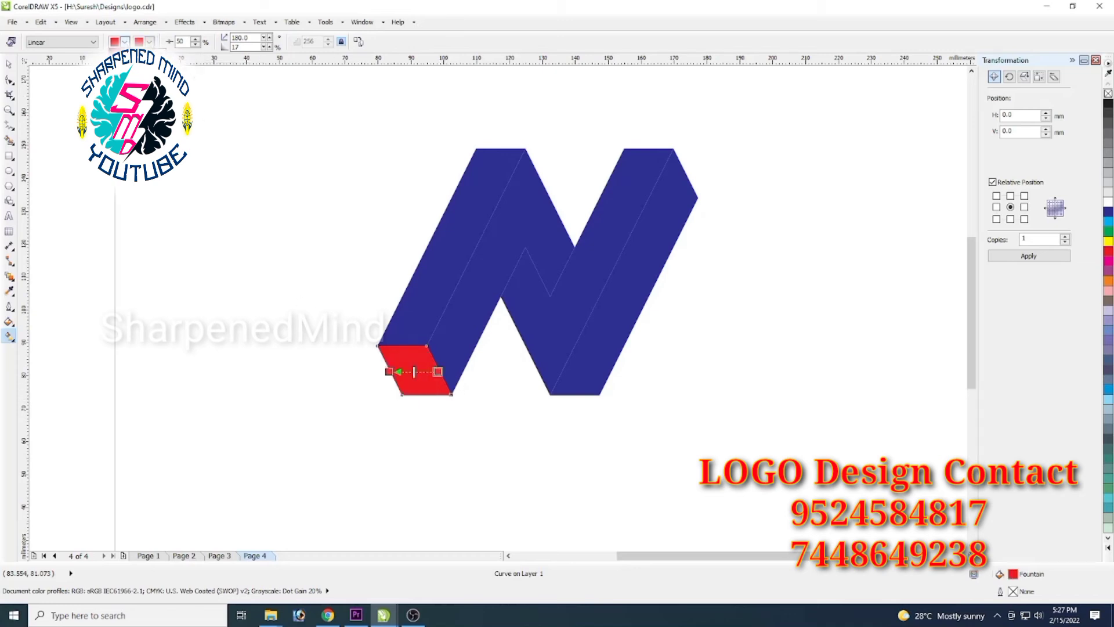
# Change the end face's first gradient colour to a dark red using the colour models
pyautogui.click(168, 153)
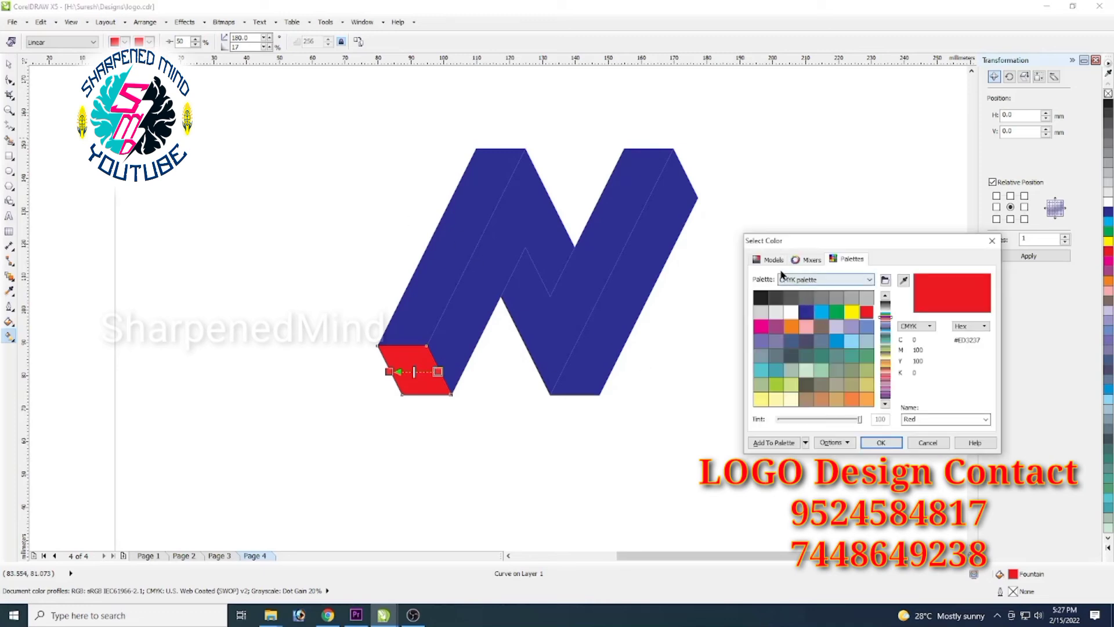
pyautogui.click(781, 265)
pyautogui.moveTo(870, 365); pyautogui.dragTo(879, 379)
pyautogui.click(881, 442)
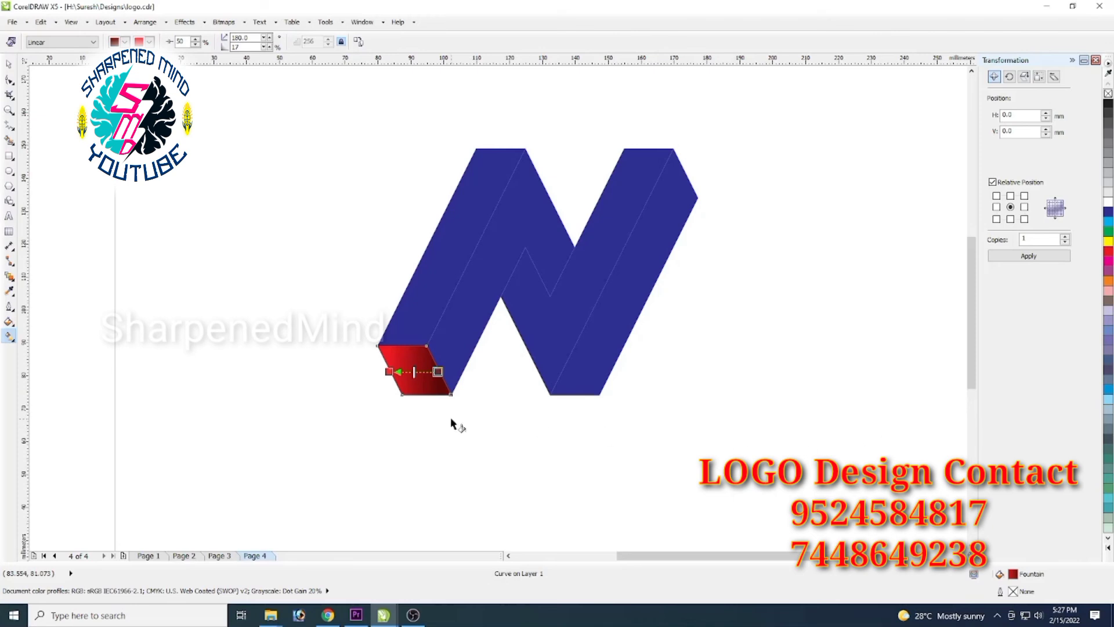
pyautogui.click(469, 444)
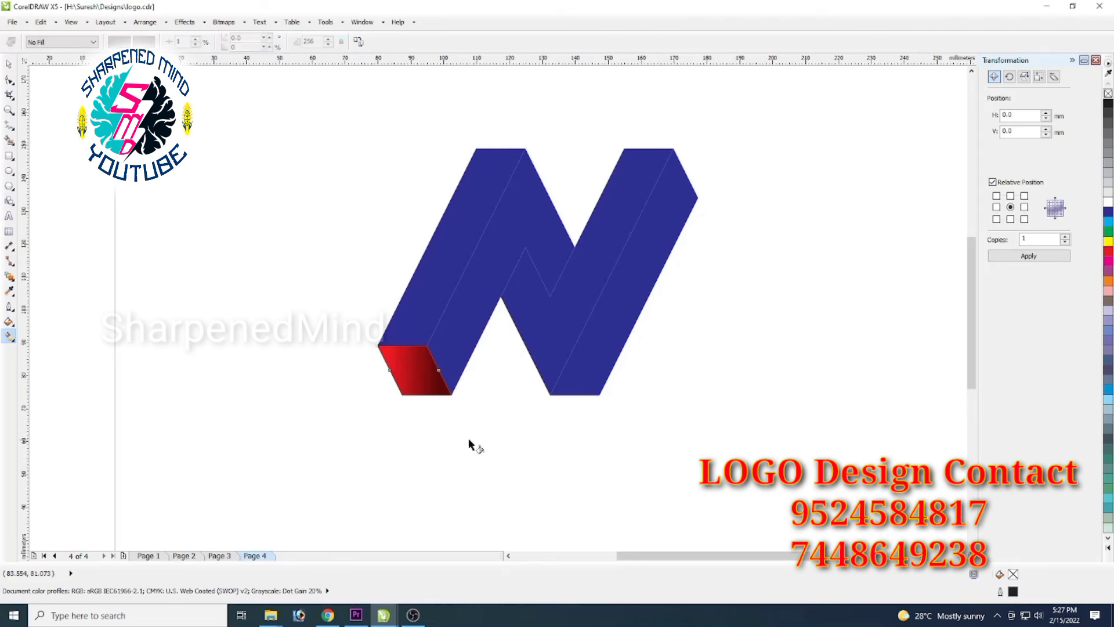
# Copy the small end face's red gradient fill onto the other four faces of the logo with the Attributes Eyedropper
pyautogui.click(437, 387)
pyautogui.click(464, 326)
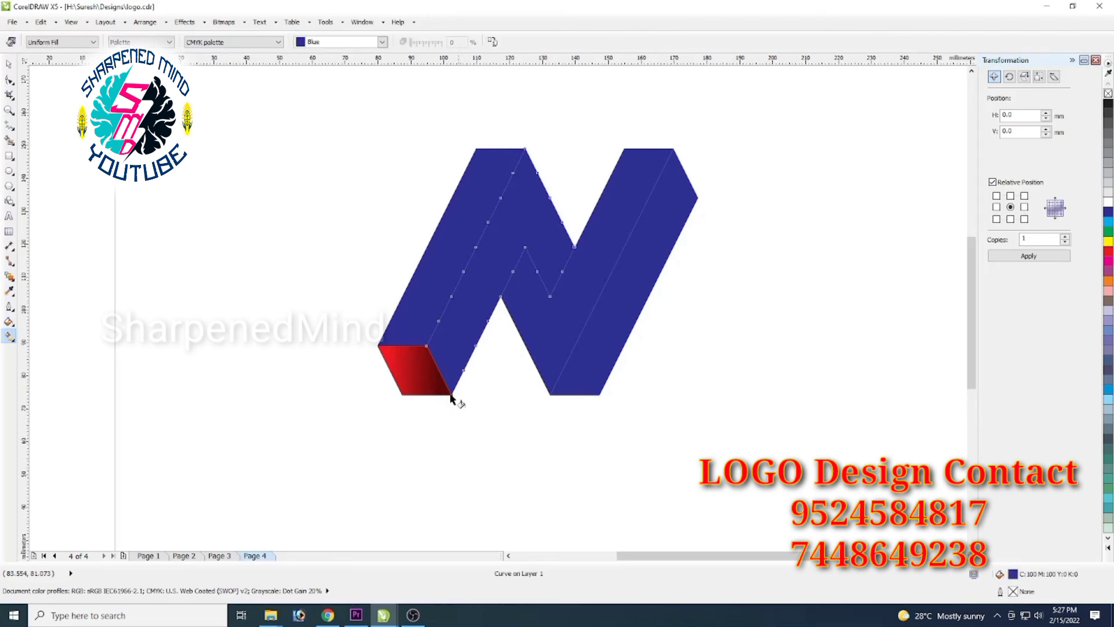
pyautogui.click(420, 389)
pyautogui.click(9, 290)
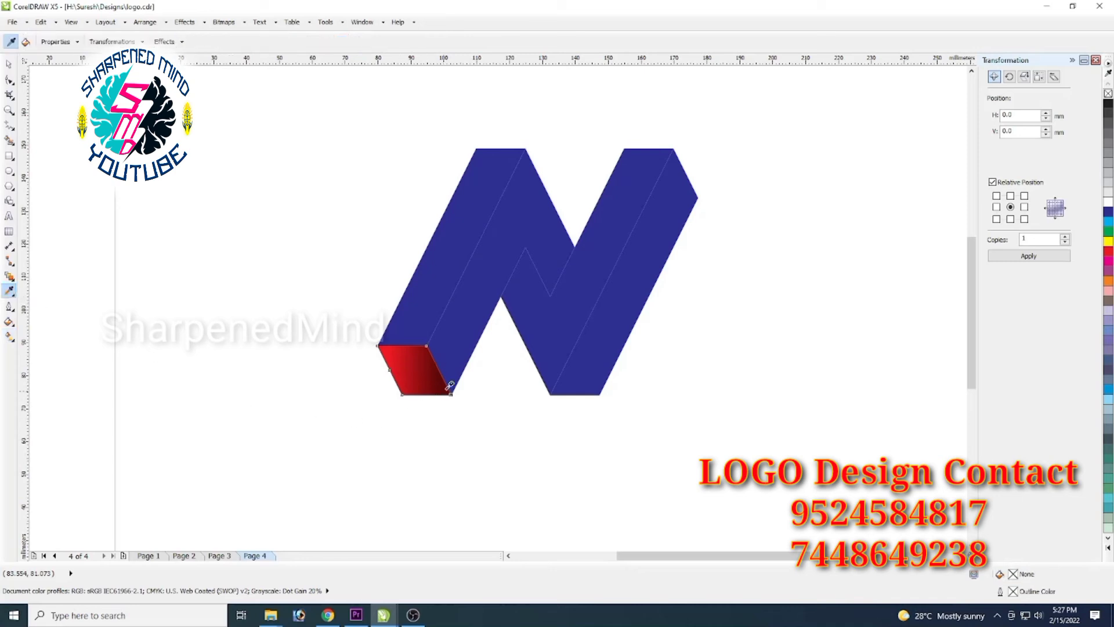
pyautogui.click(430, 385)
pyautogui.click(437, 301)
pyautogui.click(473, 320)
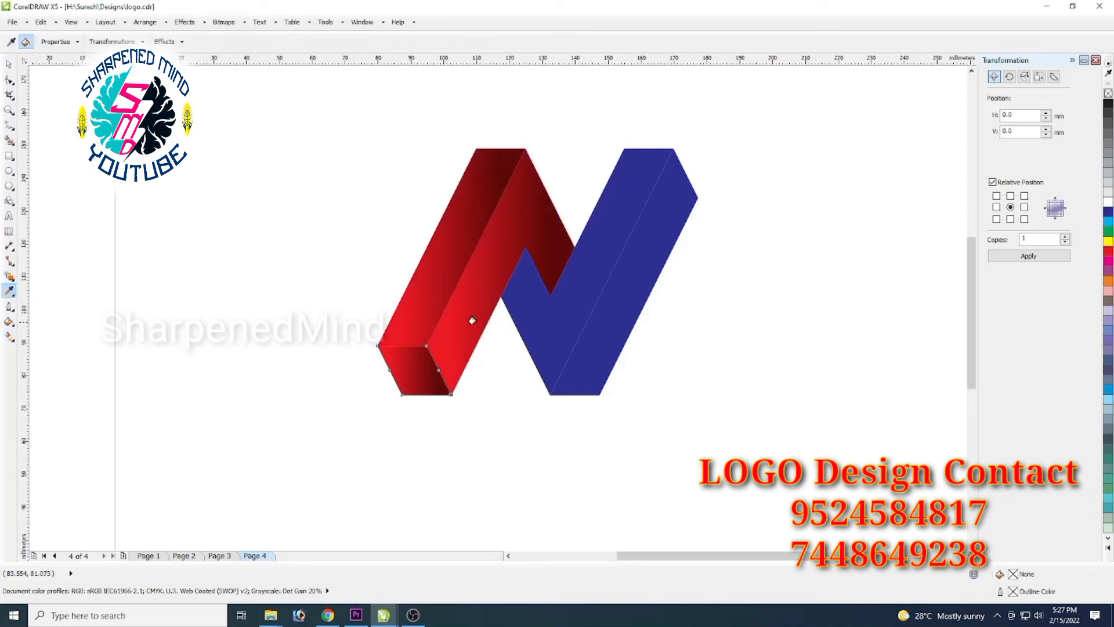
pyautogui.click(559, 341)
pyautogui.click(626, 313)
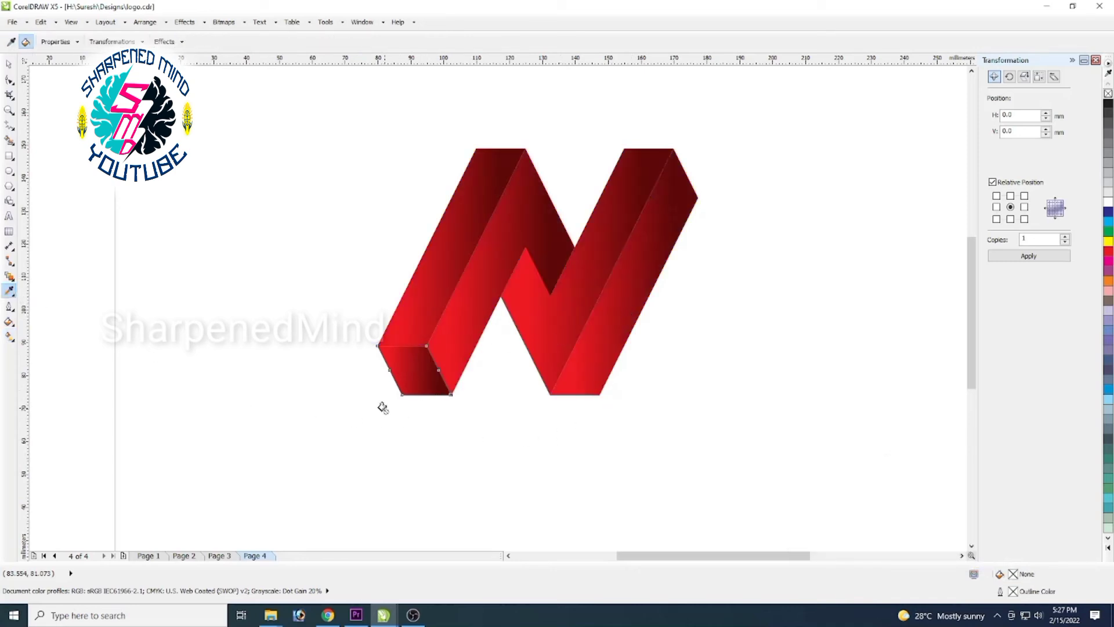
pyautogui.press('space')
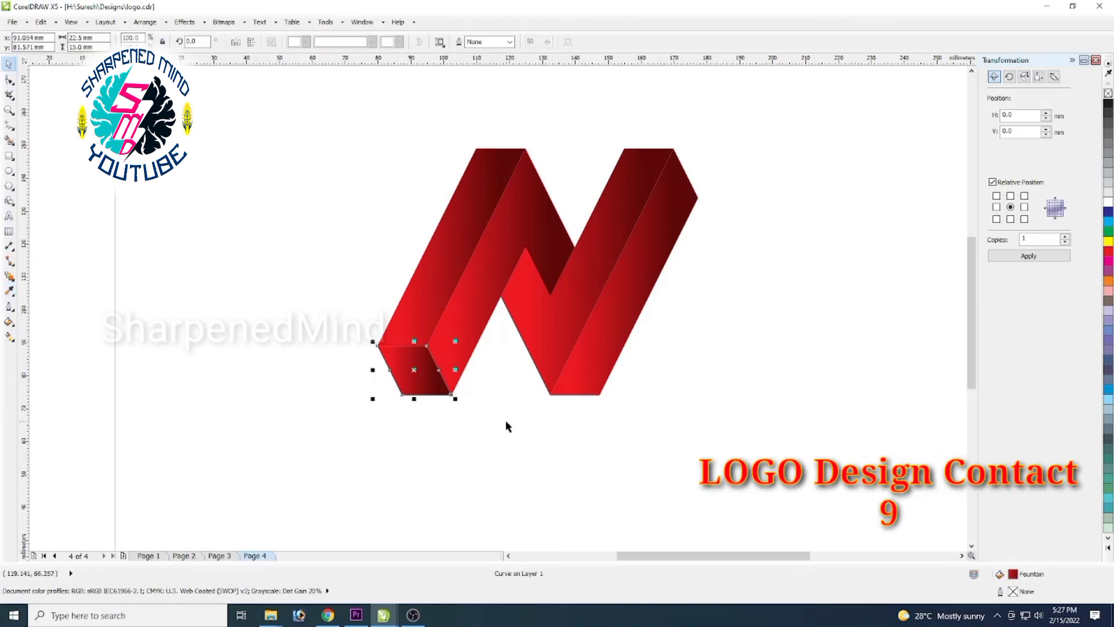
# Redirect the right bar's front-face gradient to run from dark red at its inner edge by the left bar to bright red near the side face
pyautogui.click(423, 398)
pyautogui.click(424, 397)
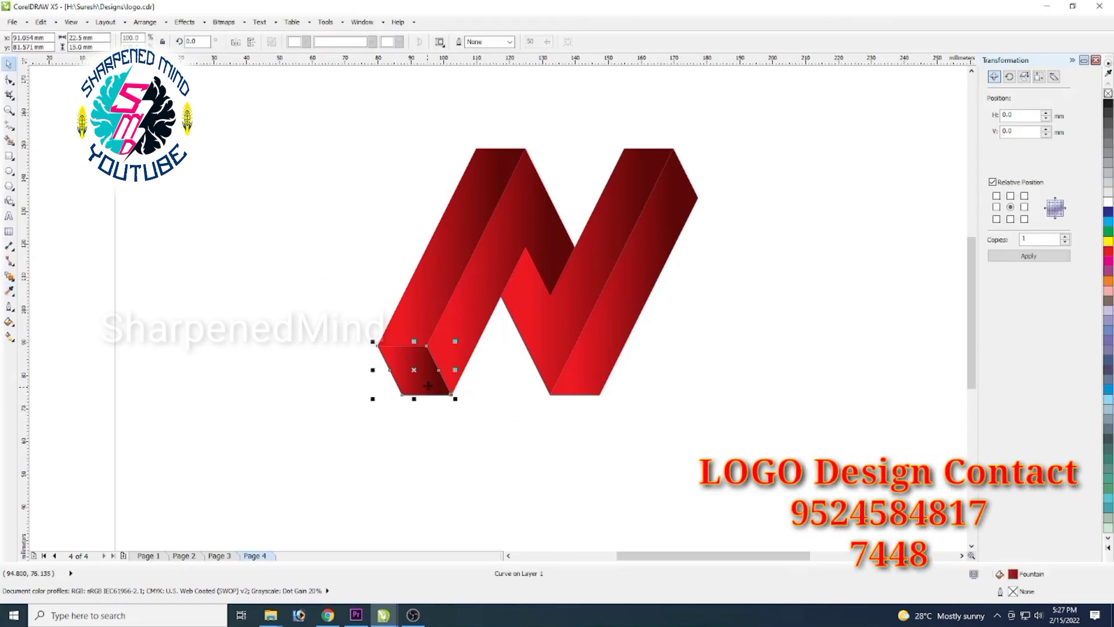
pyautogui.click(503, 247)
pyautogui.click(564, 331)
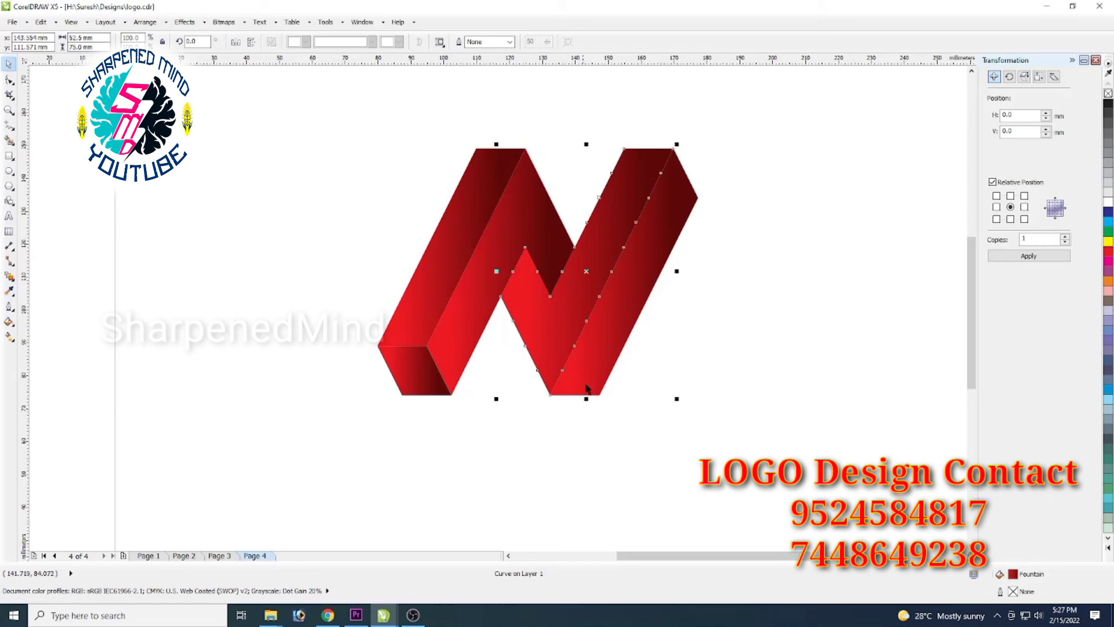
pyautogui.click(9, 336)
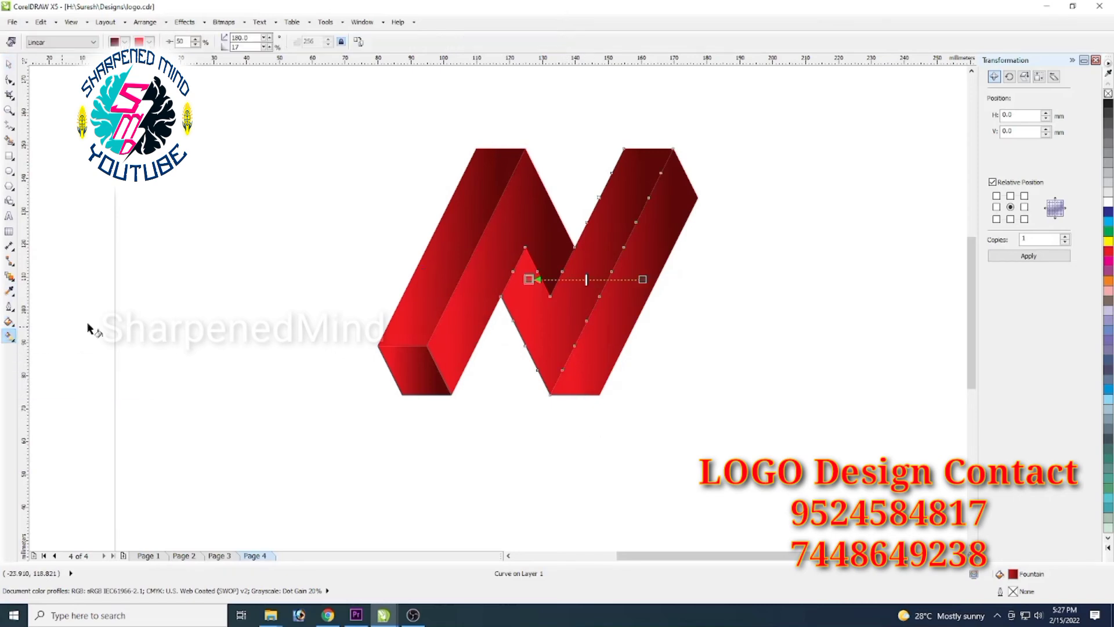
pyautogui.moveTo(642, 279); pyautogui.dragTo(521, 327)
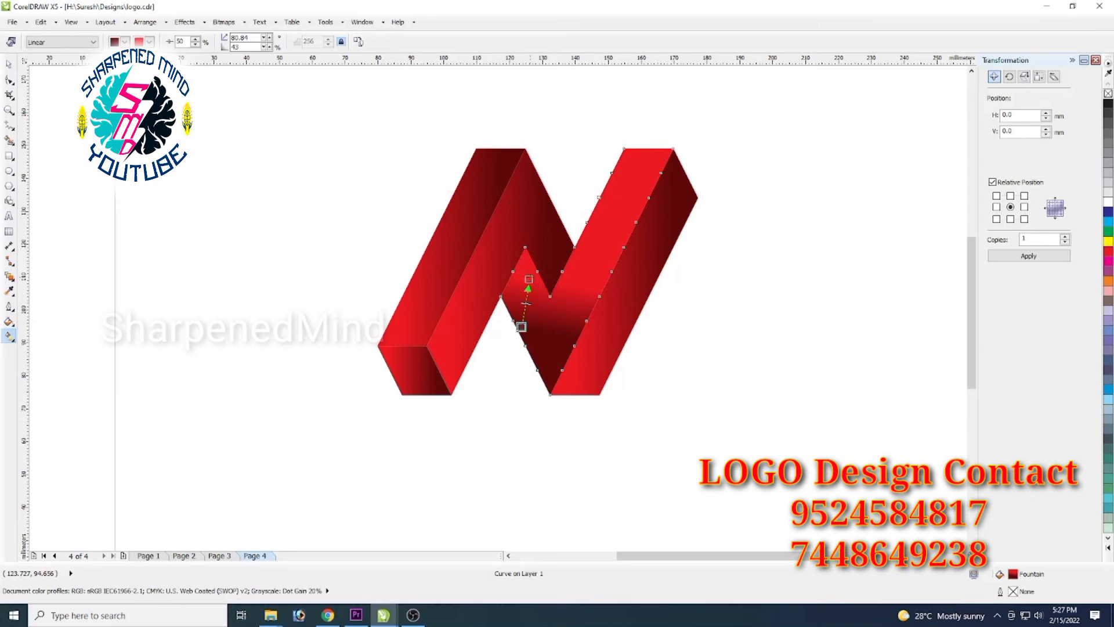
pyautogui.moveTo(528, 279)
pyautogui.mouseDown()
pyautogui.moveTo(644, 199)
pyautogui.moveTo(615, 167)
pyautogui.moveTo(635, 176)
pyautogui.moveTo(620, 152)
pyautogui.mouseUp()
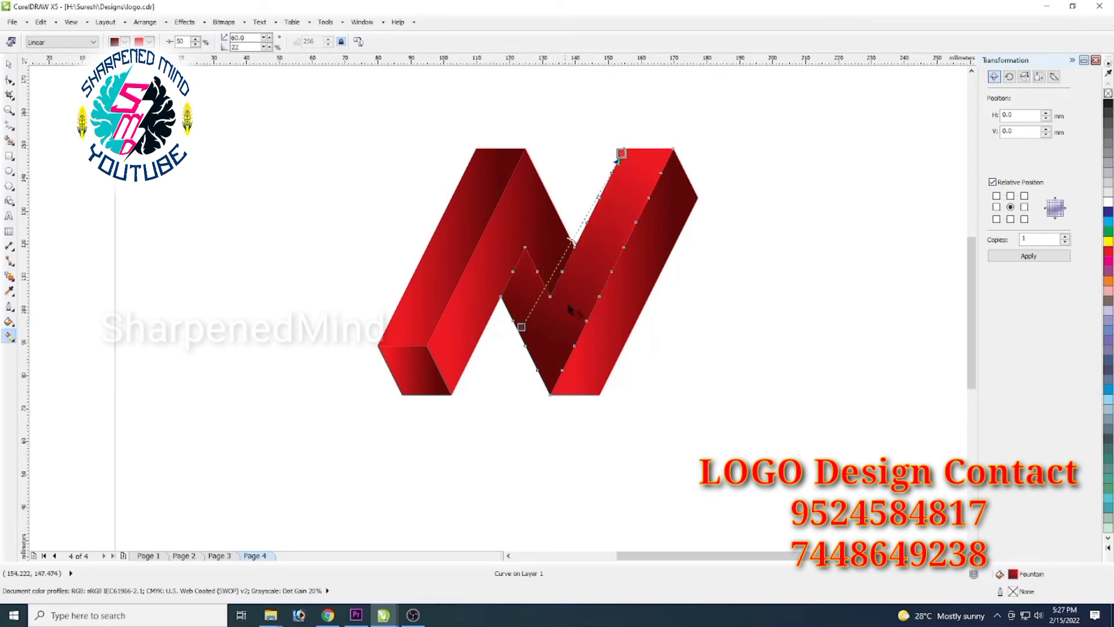
pyautogui.moveTo(521, 326); pyautogui.dragTo(514, 303)
pyautogui.moveTo(615, 159)
pyautogui.mouseDown()
pyautogui.moveTo(577, 257)
pyautogui.moveTo(609, 249)
pyautogui.moveTo(607, 268)
pyautogui.moveTo(596, 281)
pyautogui.moveTo(552, 266)
pyautogui.moveTo(556, 283)
pyautogui.moveTo(506, 321)
pyautogui.mouseUp()
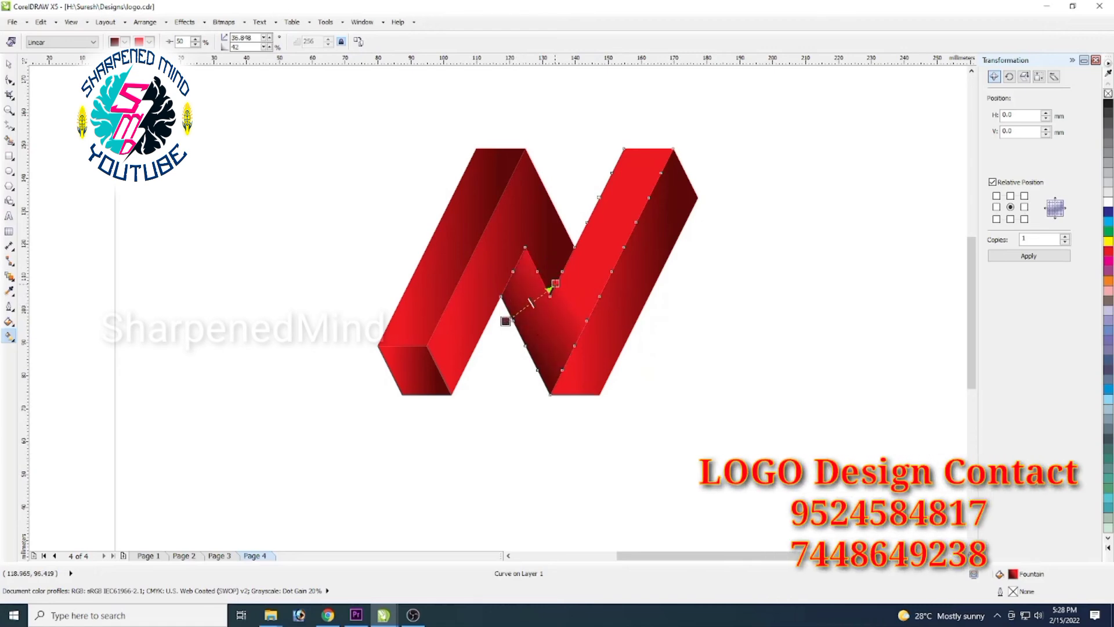
pyautogui.moveTo(555, 283)
pyautogui.mouseDown()
pyautogui.moveTo(567, 311)
pyautogui.moveTo(509, 302)
pyautogui.mouseUp()
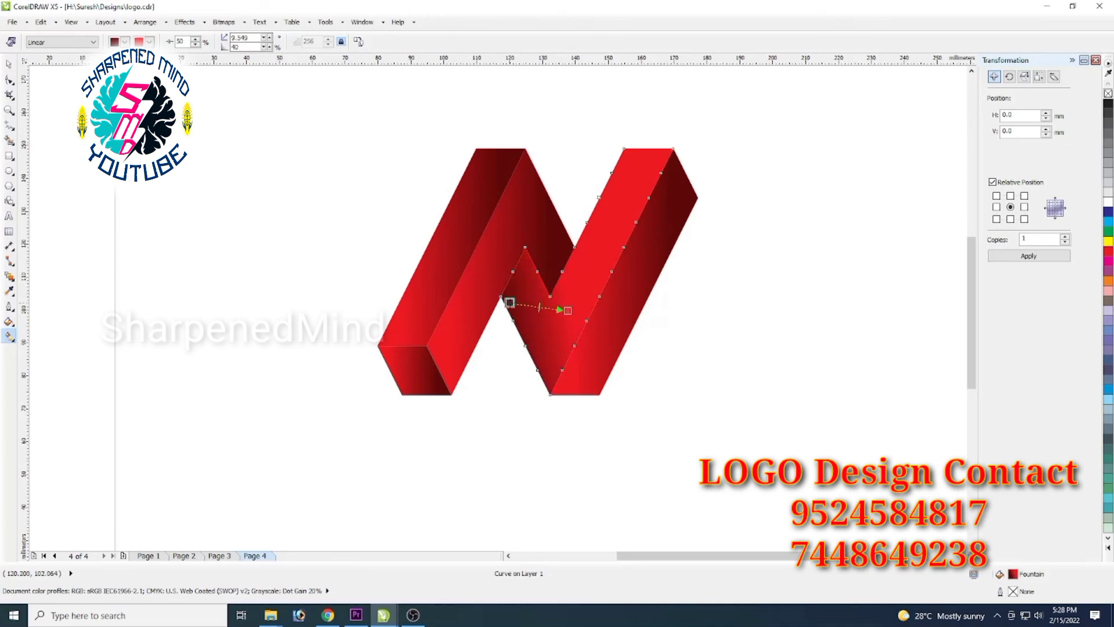
# Reposition the left front face's gradient so it runs from dark red at the inner notch by the right bar to bright red along the left bar
pyautogui.click(549, 250)
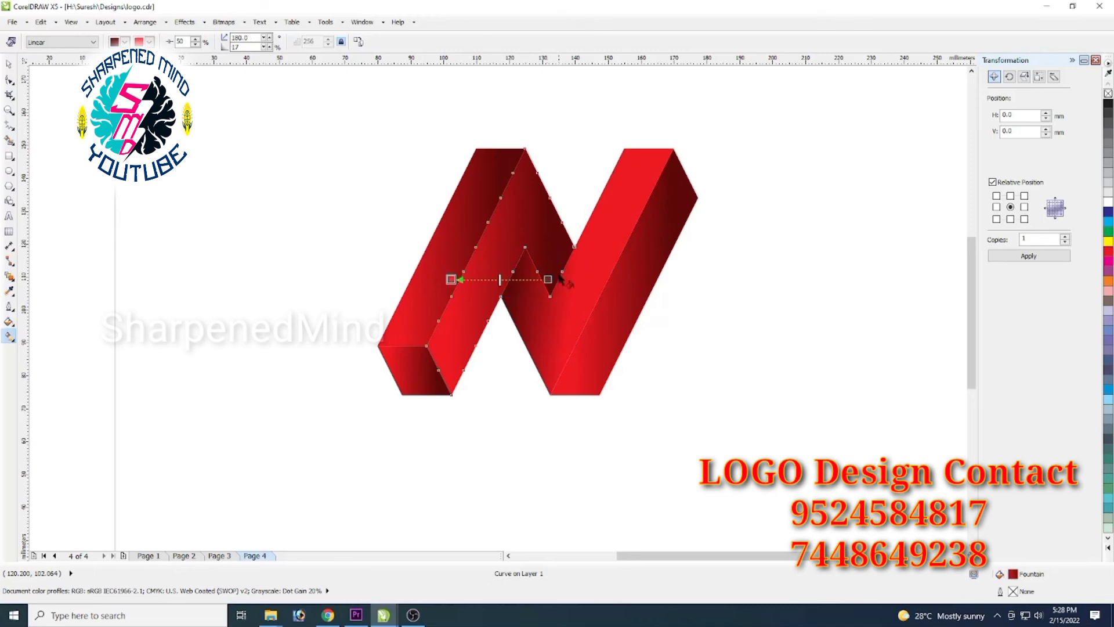
pyautogui.moveTo(548, 279); pyautogui.dragTo(572, 263)
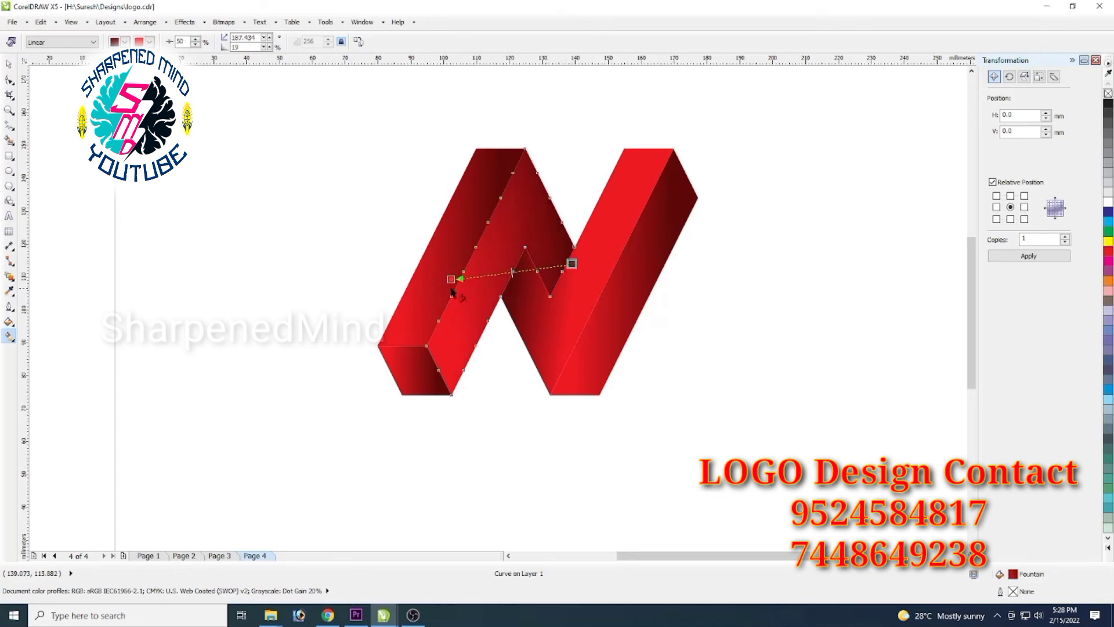
pyautogui.moveTo(451, 279); pyautogui.dragTo(495, 250)
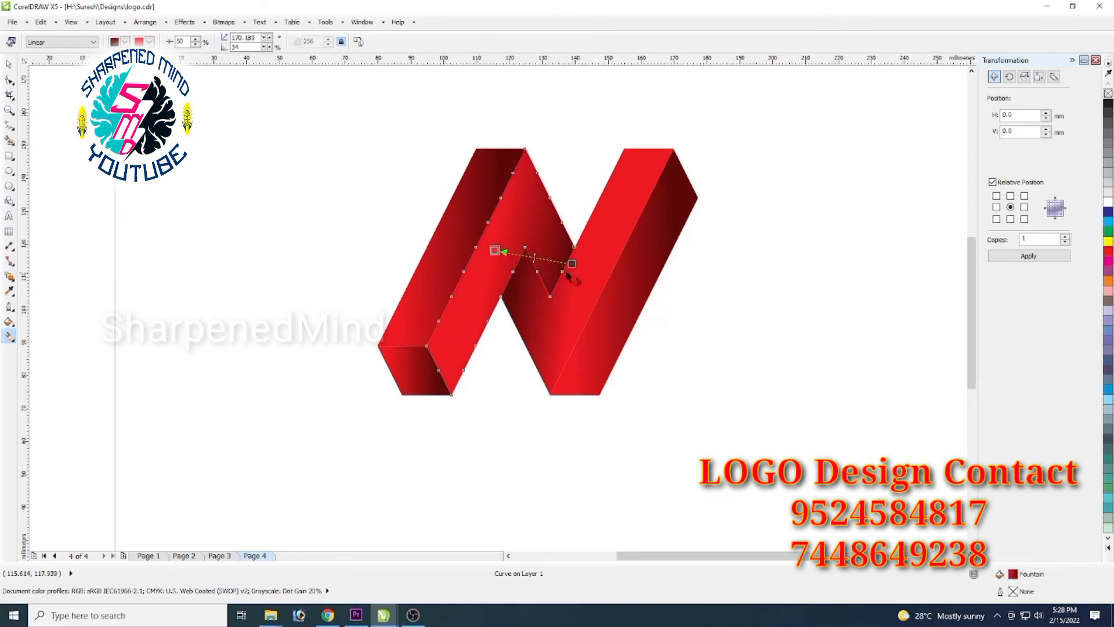
pyautogui.moveTo(572, 263)
pyautogui.mouseDown()
pyautogui.moveTo(590, 256)
pyautogui.moveTo(579, 256)
pyautogui.mouseUp()
# Angle the left slanted side face's gradient from dark red at its upper-right corner down to bright red about mid-face
pyautogui.click(462, 248)
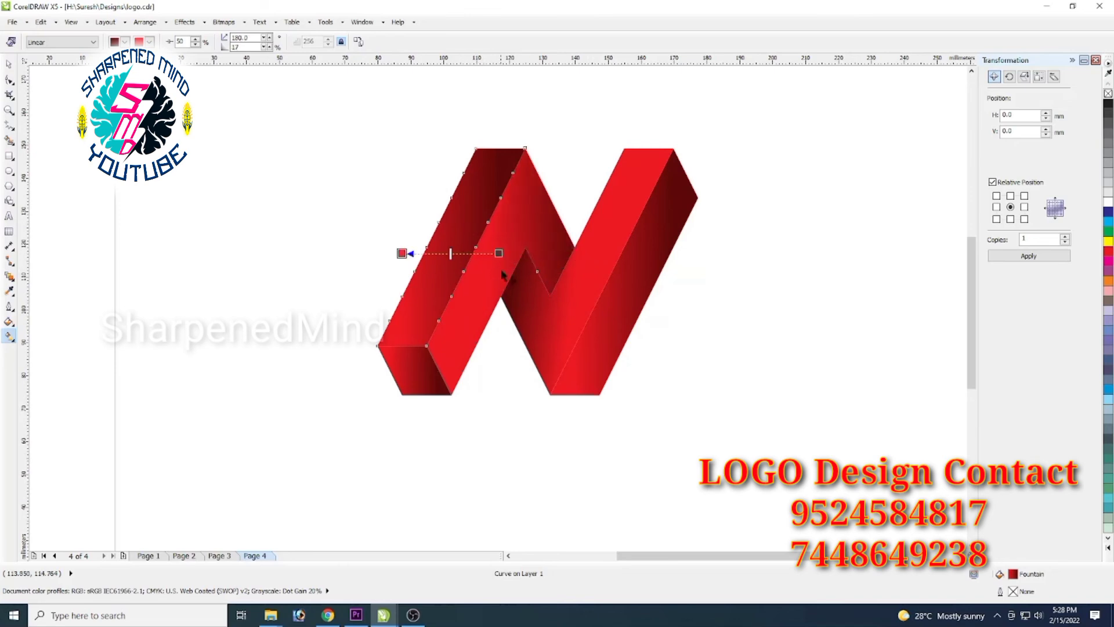
pyautogui.moveTo(499, 253); pyautogui.dragTo(525, 148)
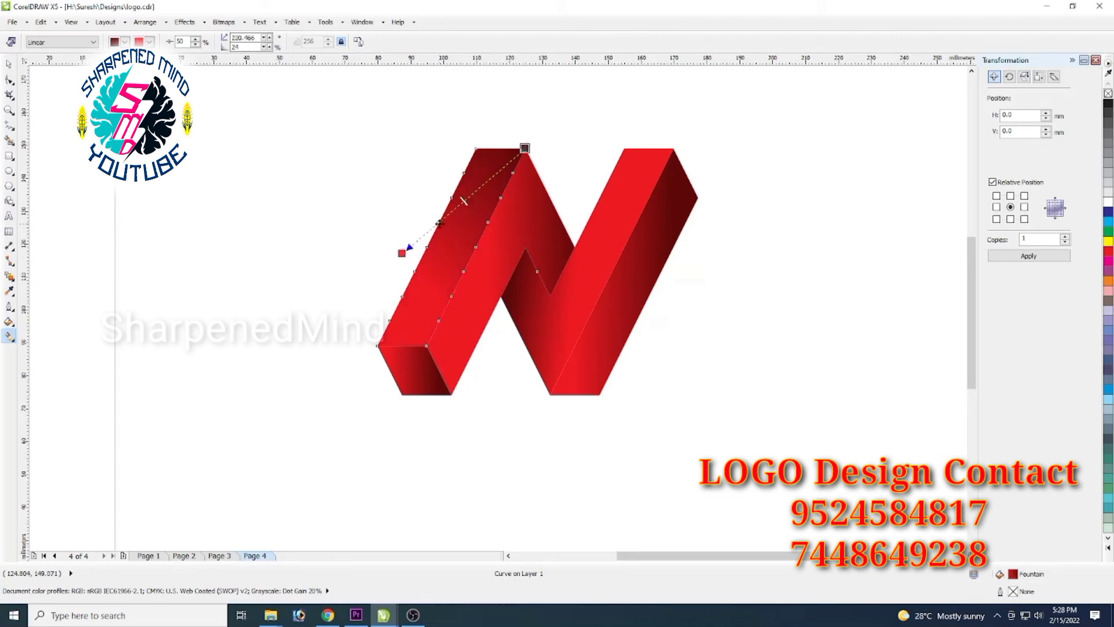
pyautogui.moveTo(402, 253); pyautogui.dragTo(449, 229)
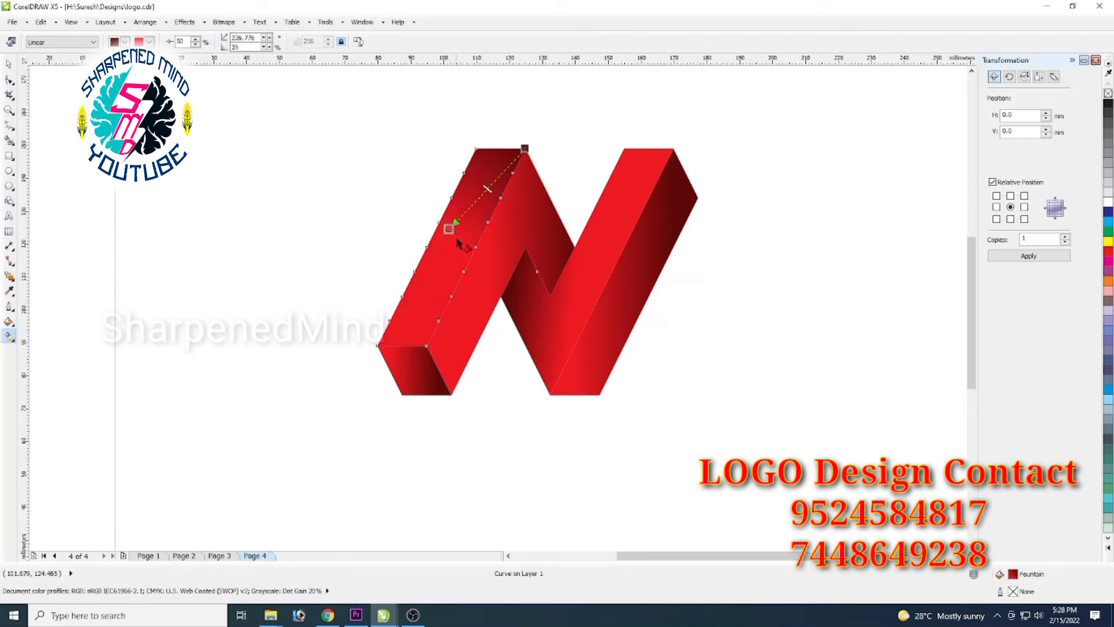
# Redraw the right slanted side face's gradient lengthwise, from dark red below its lower end to bright red at its upper end
pyautogui.click(635, 321)
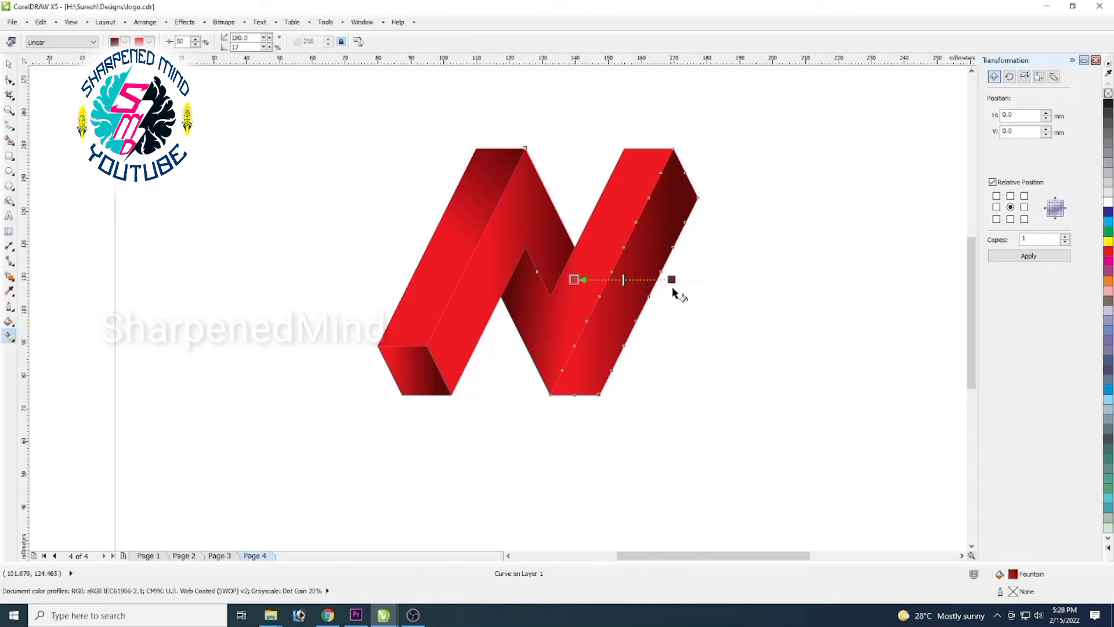
pyautogui.moveTo(671, 280); pyautogui.dragTo(705, 206)
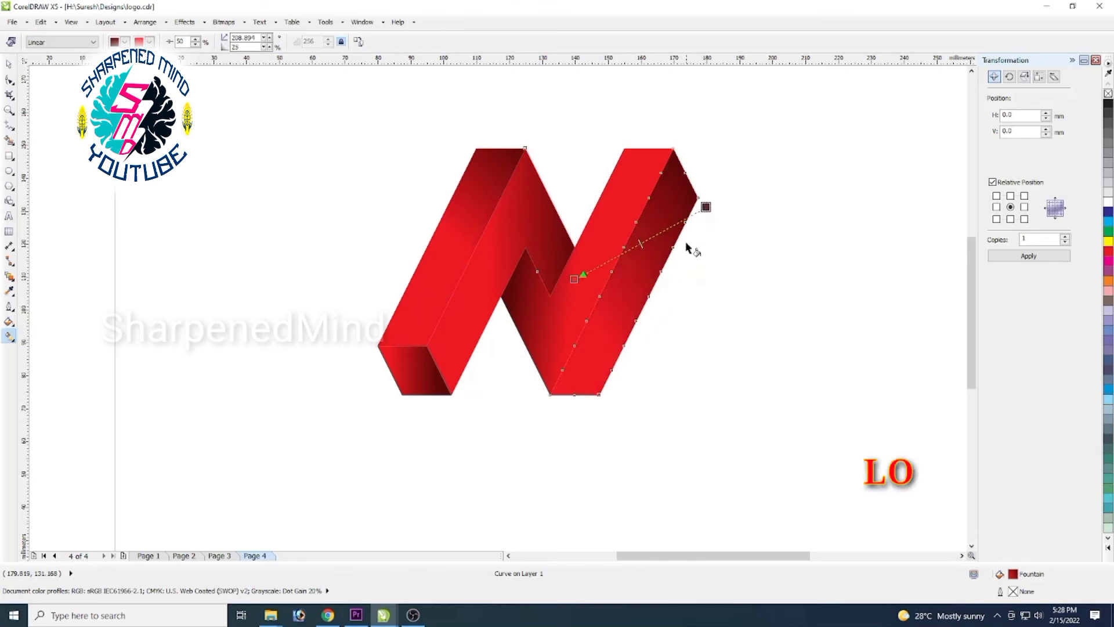
pyautogui.moveTo(574, 279); pyautogui.dragTo(602, 322)
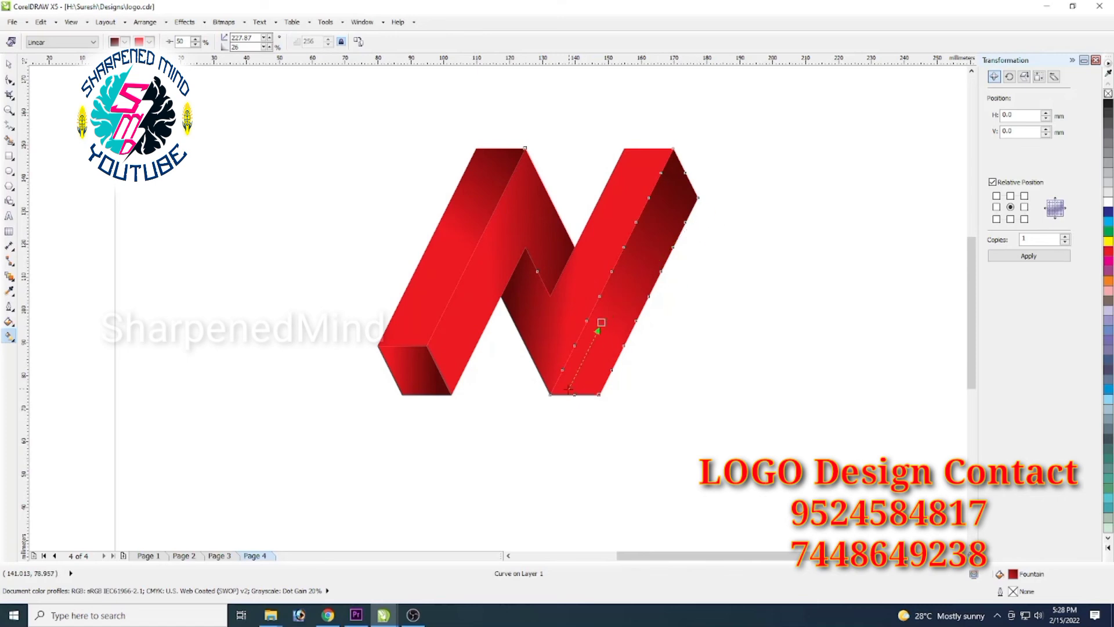
pyautogui.moveTo(569, 394); pyautogui.dragTo(695, 179)
pyautogui.moveTo(569, 394); pyautogui.dragTo(545, 445)
pyautogui.click(684, 371)
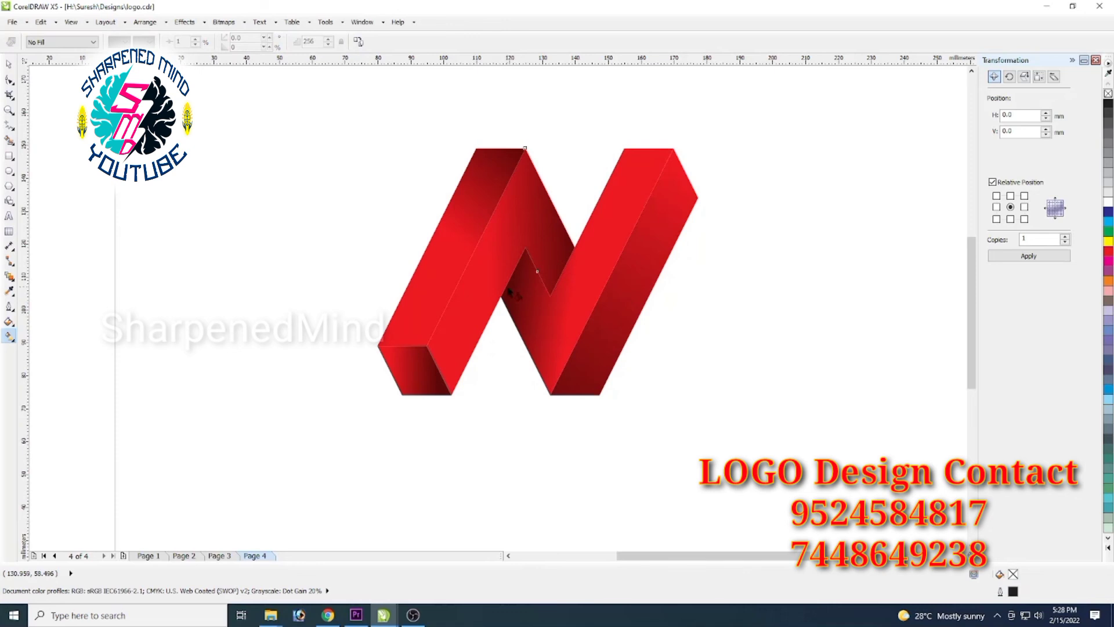
# Draw a straight line spanning about 30 by 60 mm along the fold between the left side and front faces, and colour its outline yellow
pyautogui.scroll(1, 509, 292)
pyautogui.scroll(-1, 520, 398)
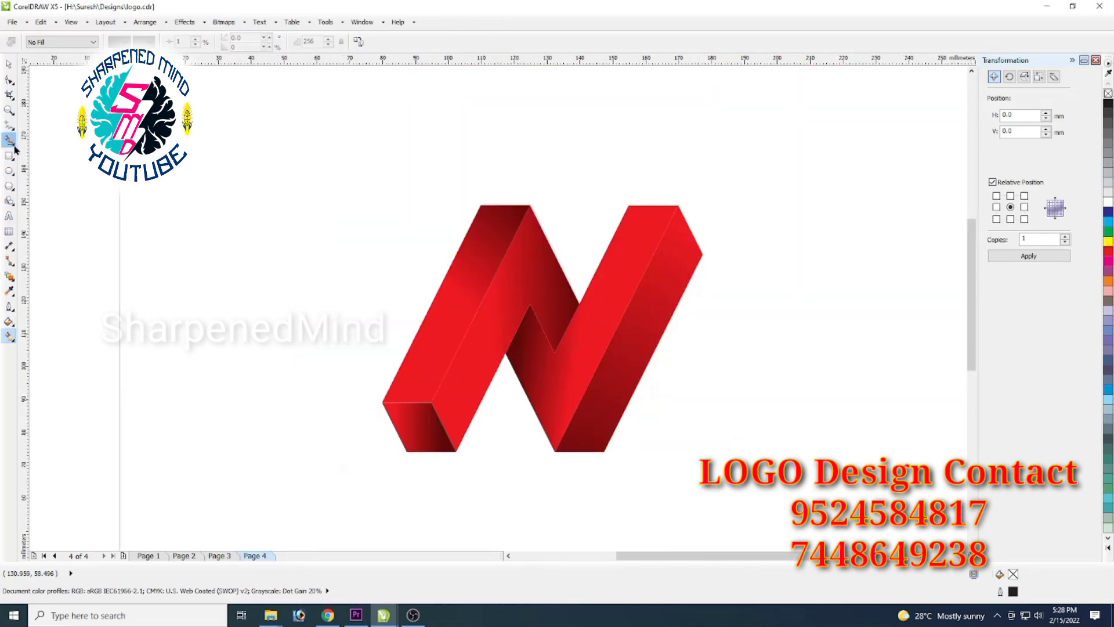
pyautogui.click(15, 130)
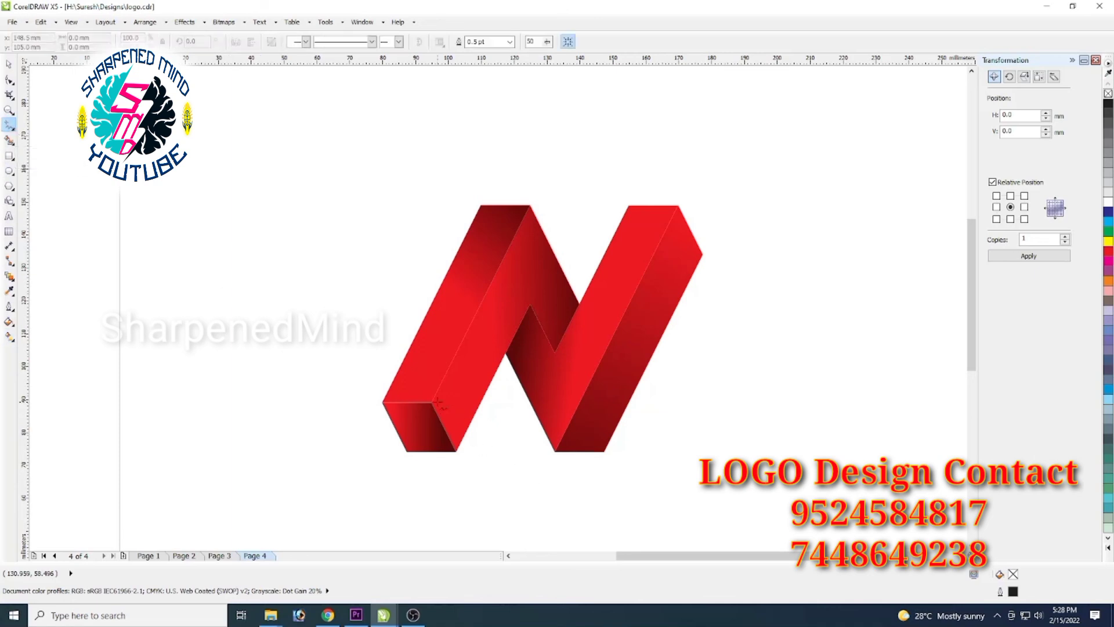
pyautogui.moveTo(527, 238); pyautogui.dragTo(530, 205)
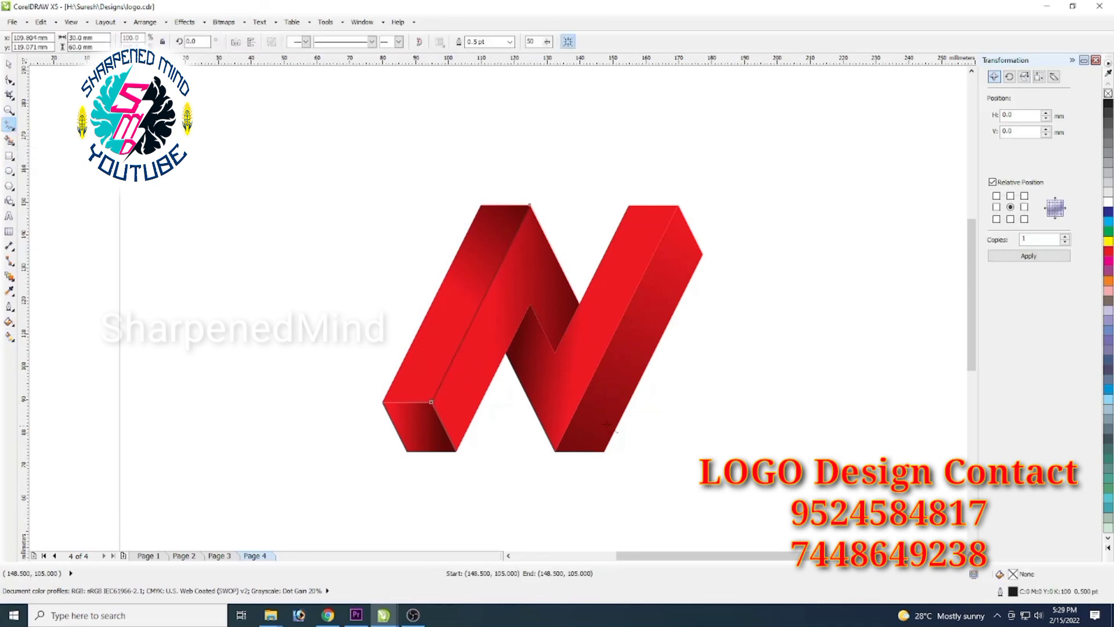
pyautogui.rightClick(1109, 242)
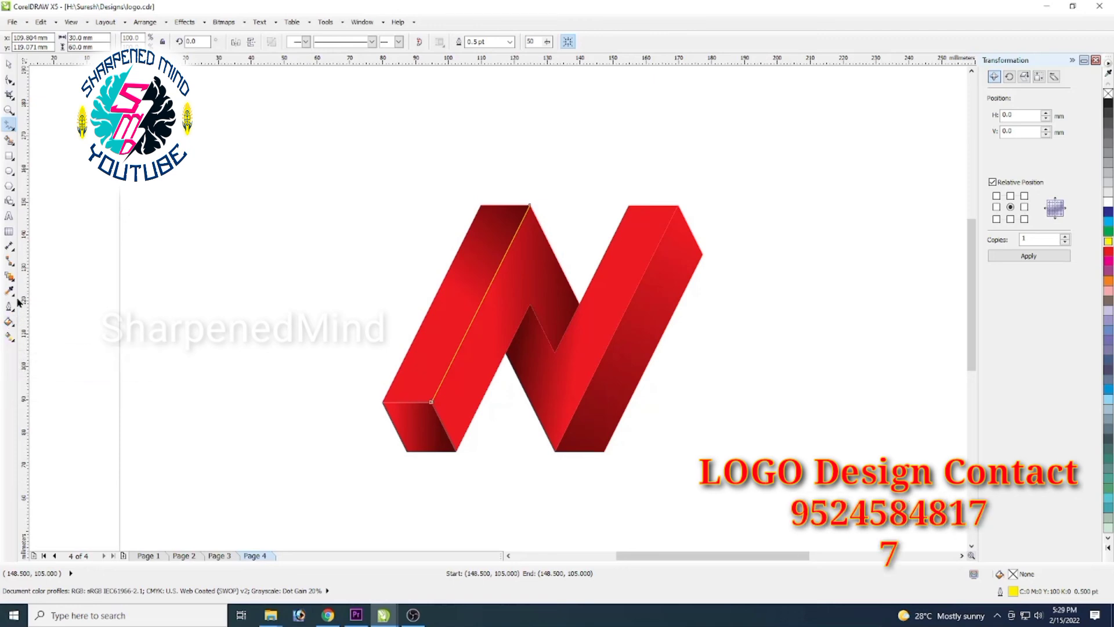
# Apply a linear transparency to the yellow line so it fades from near its middle to its lower end
pyautogui.click(12, 278)
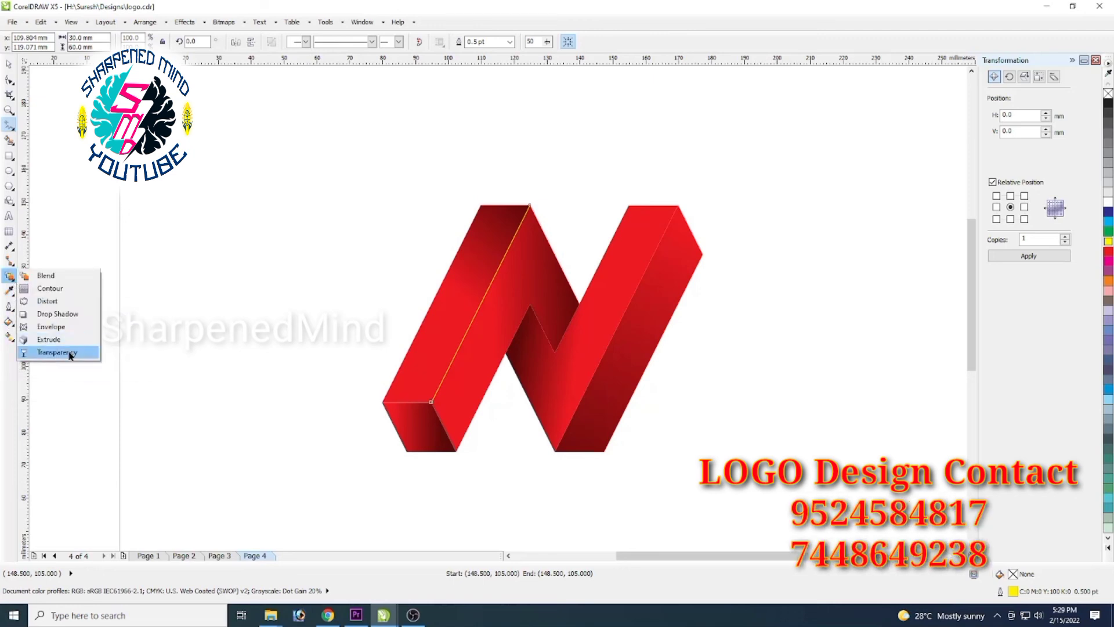
pyautogui.click(56, 353)
pyautogui.moveTo(484, 289); pyautogui.dragTo(427, 412)
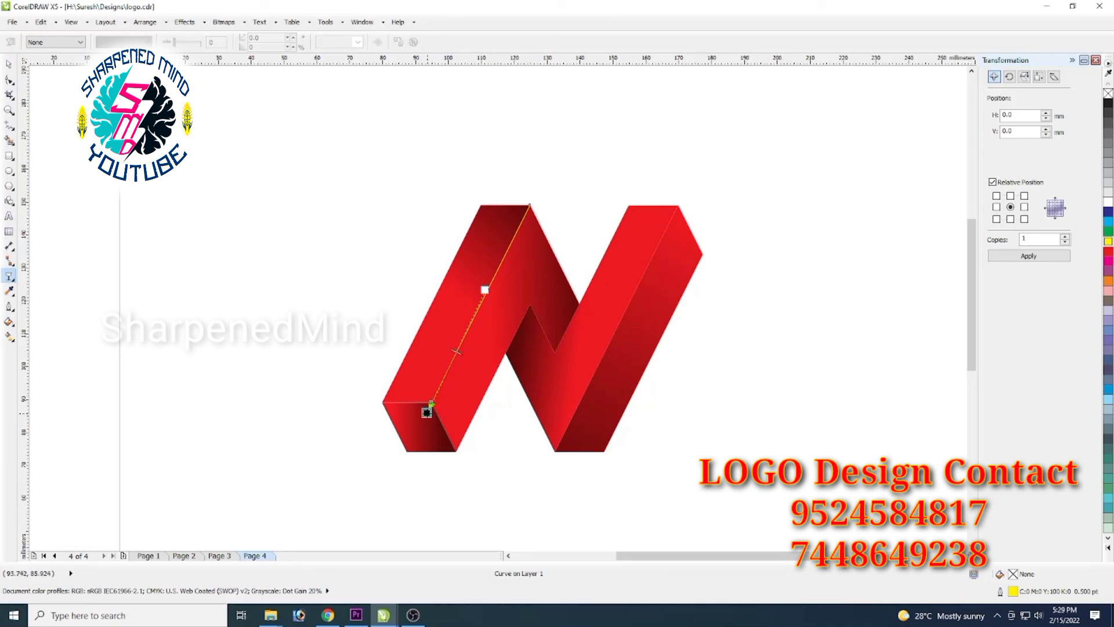
pyautogui.click(8, 64)
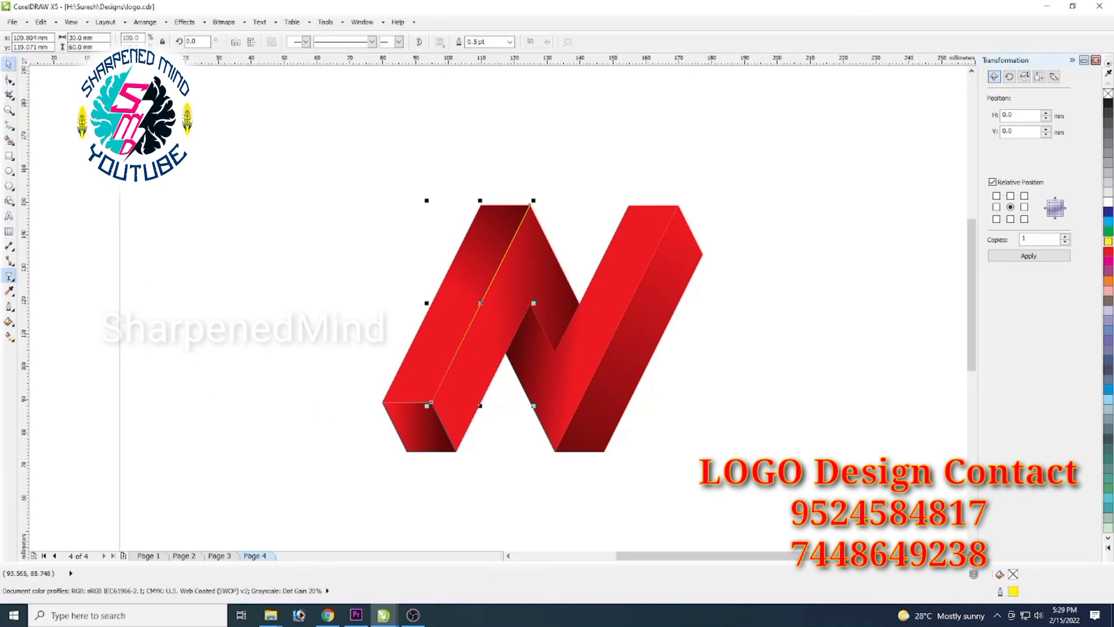
pyautogui.click(764, 385)
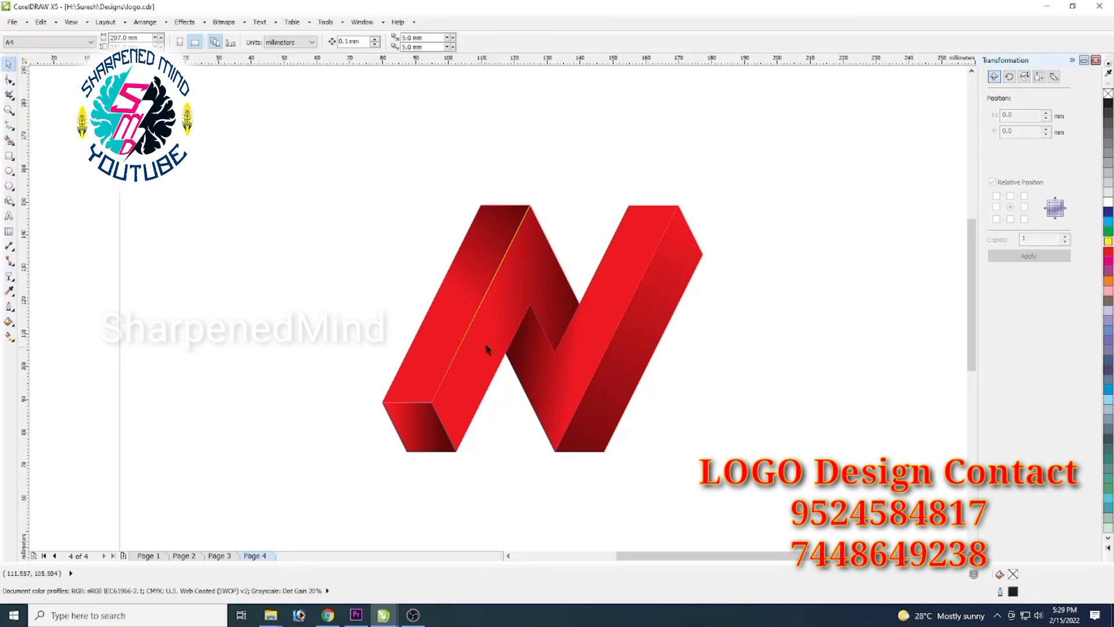
pyautogui.click(480, 308)
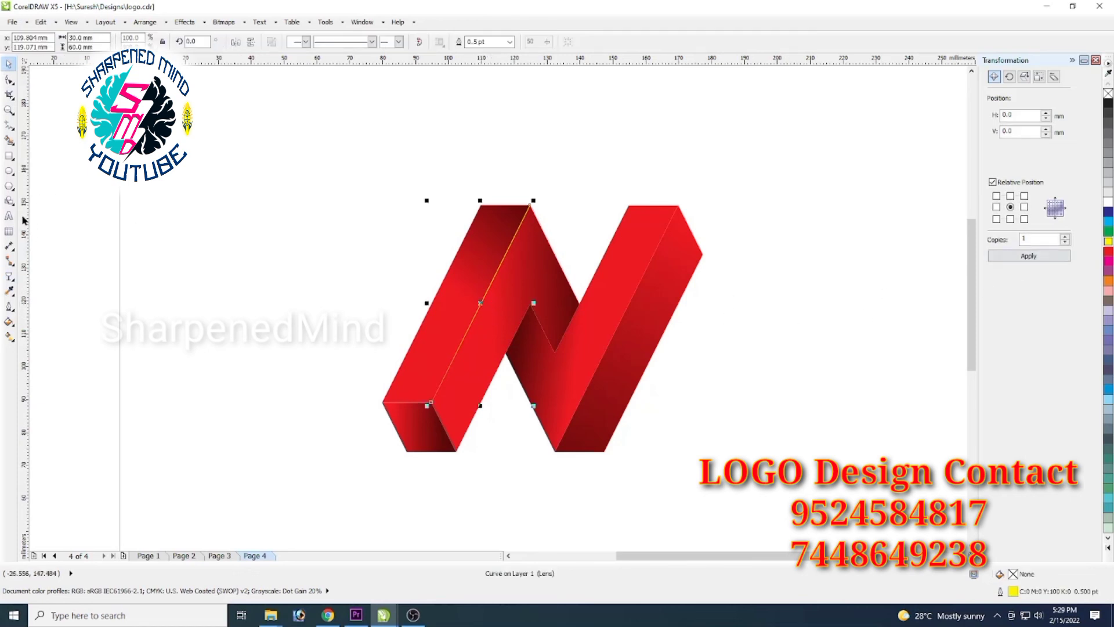
# Draw a straight line spanning 37.5 by 75 mm along the fold between the right arm's front and side faces
pyautogui.click(9, 124)
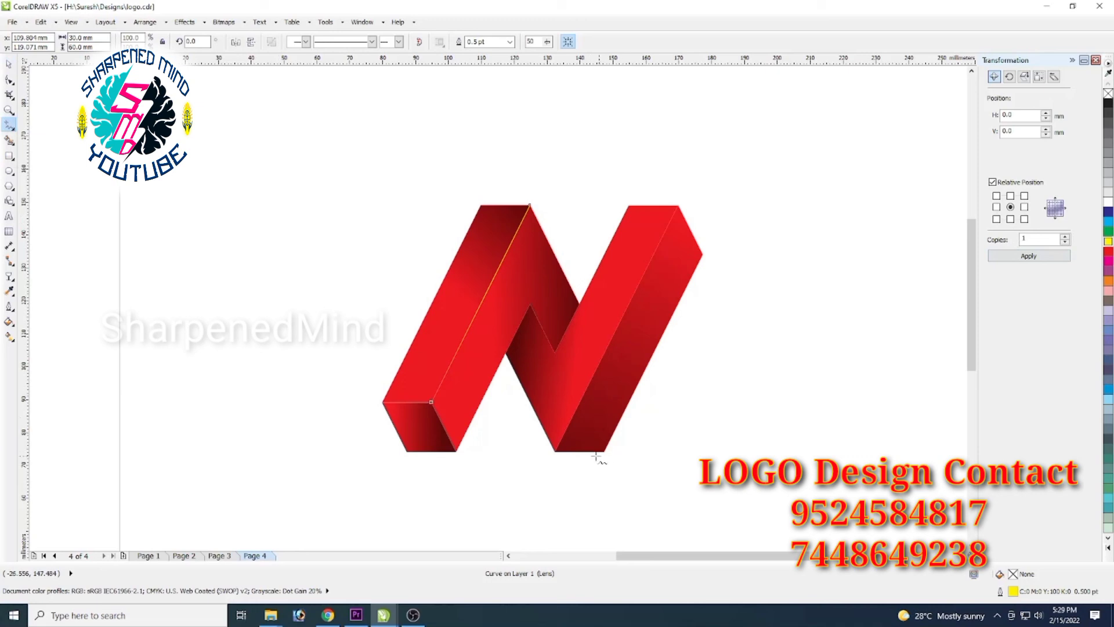
pyautogui.click(555, 450)
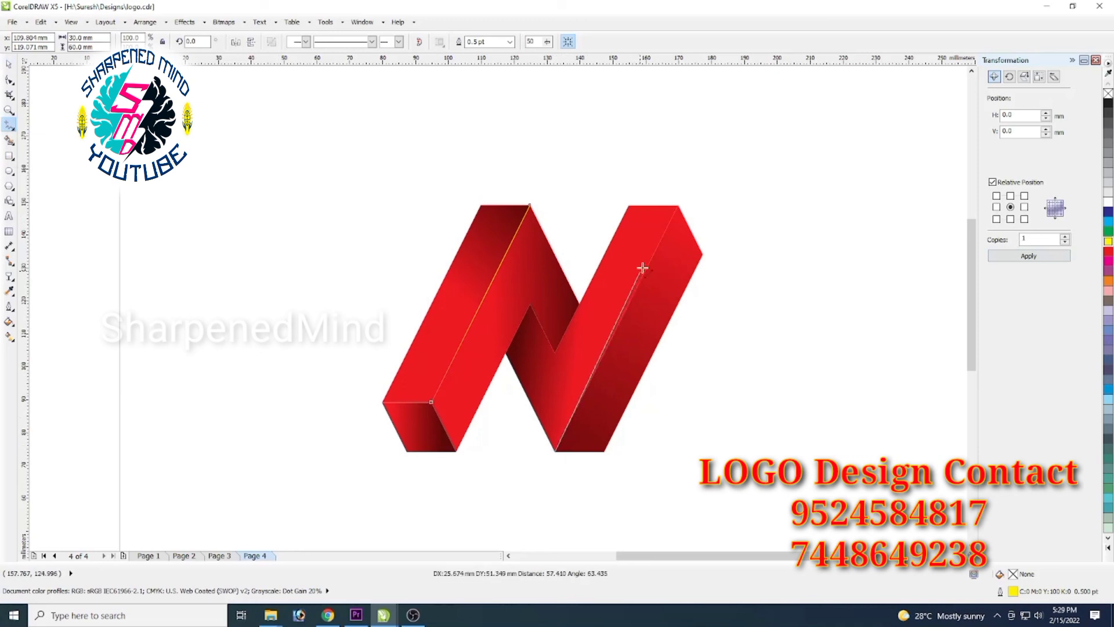
pyautogui.click(676, 205)
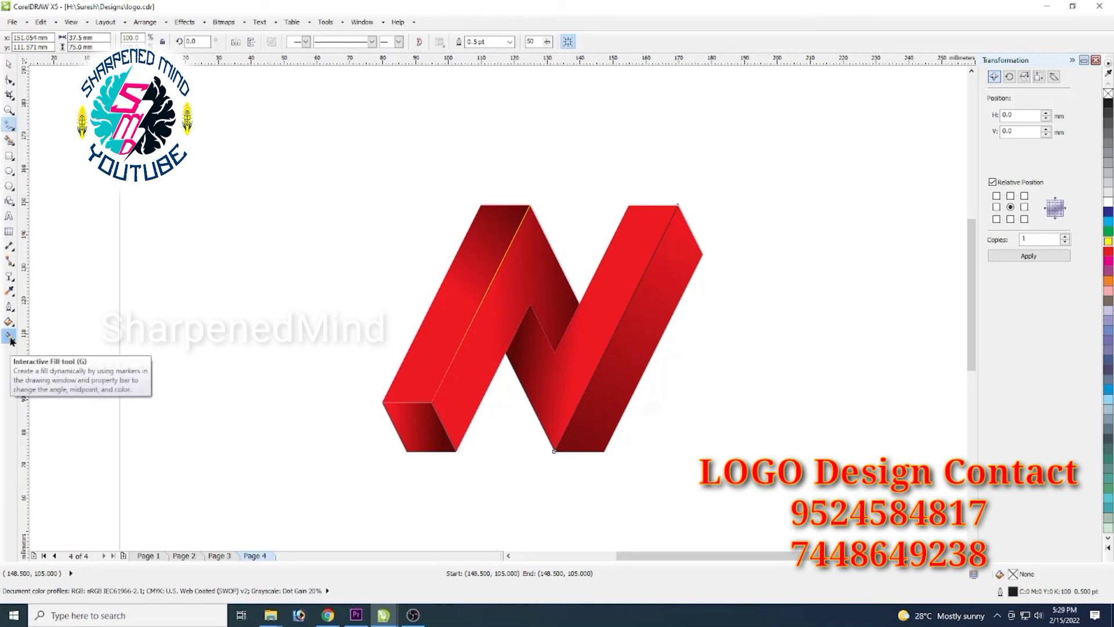
# Apply a linear transparency fading the new fold line from its lower part to its upper end, and colour its outline yellow
pyautogui.click(9, 277)
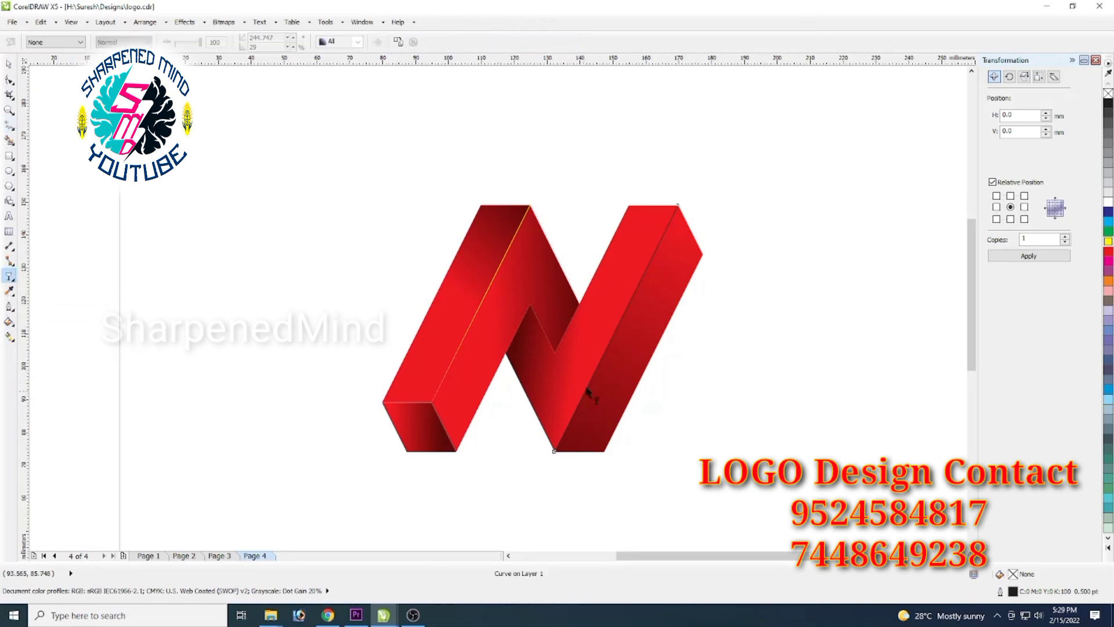
pyautogui.moveTo(583, 393); pyautogui.dragTo(672, 217)
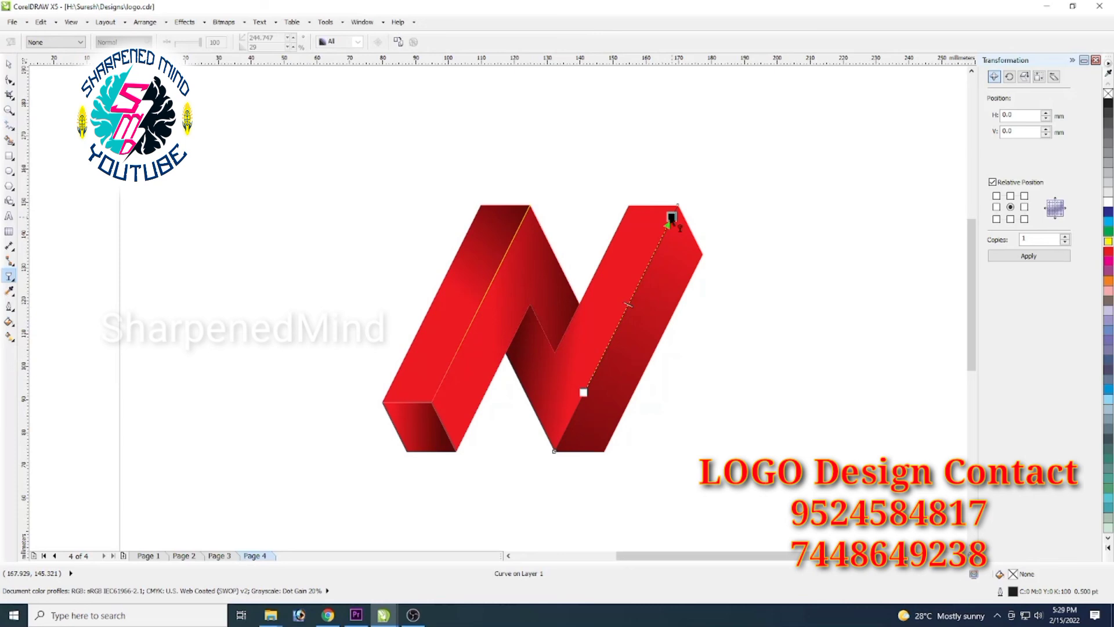
pyautogui.click(12, 64)
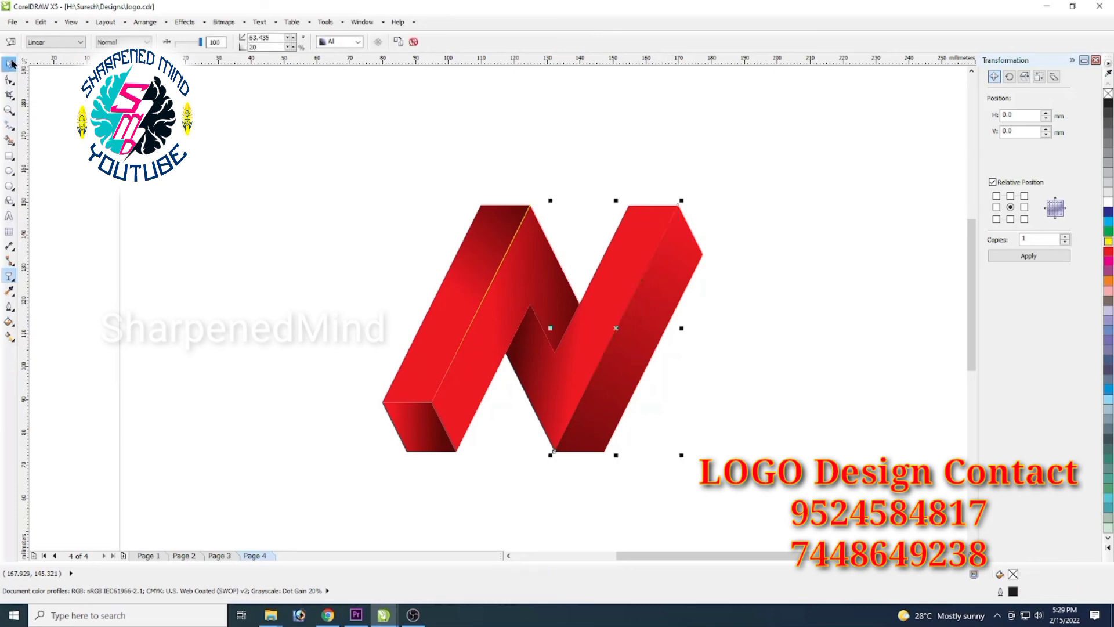
pyautogui.rightClick(1108, 244)
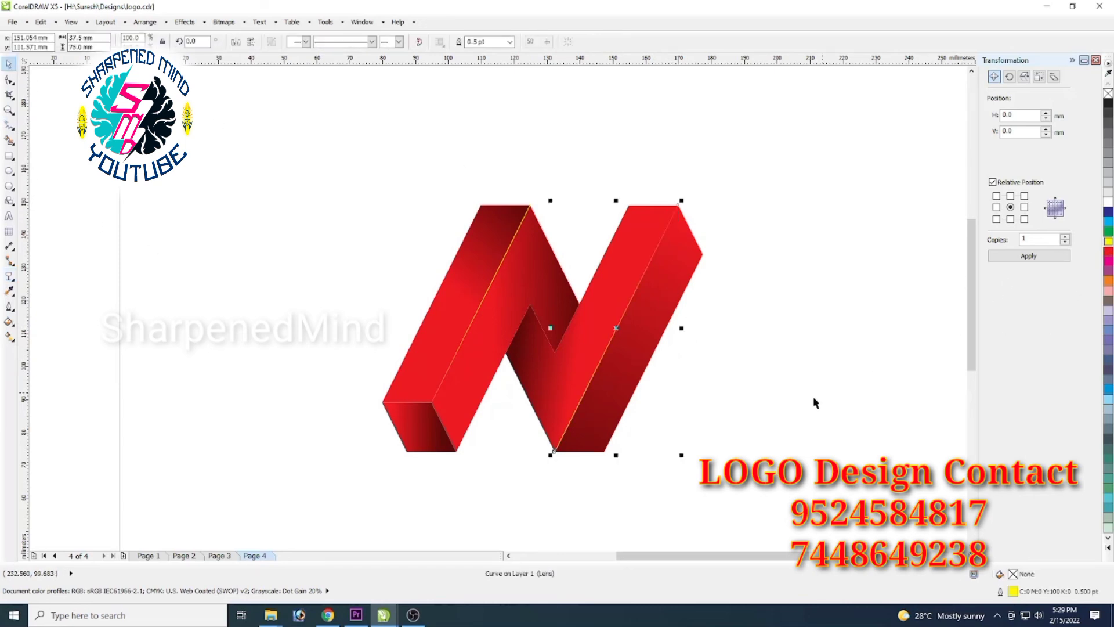
pyautogui.click(775, 430)
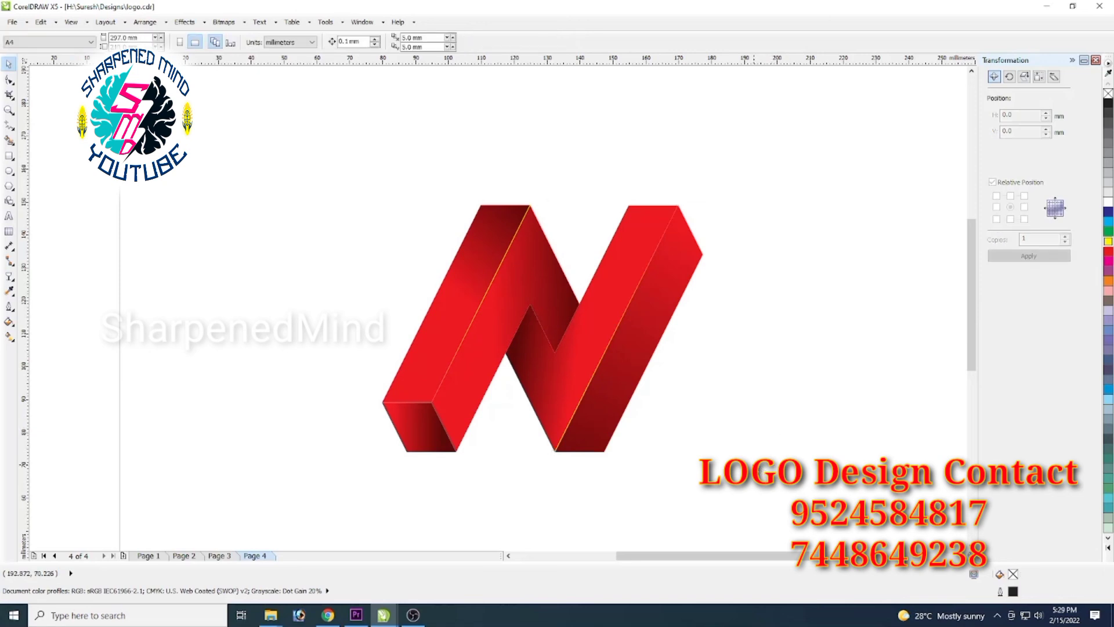
pyautogui.moveTo(272, 127); pyautogui.dragTo(864, 488)
pyautogui.scroll(-1, 865, 488)
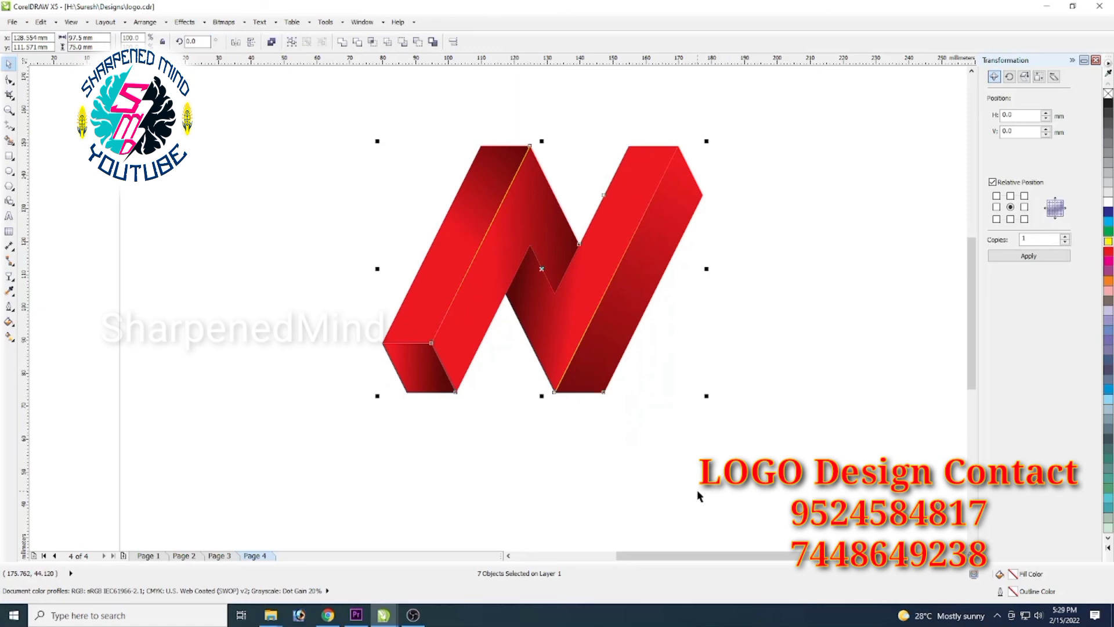
pyautogui.moveTo(974, 324); pyautogui.dragTo(970, 318)
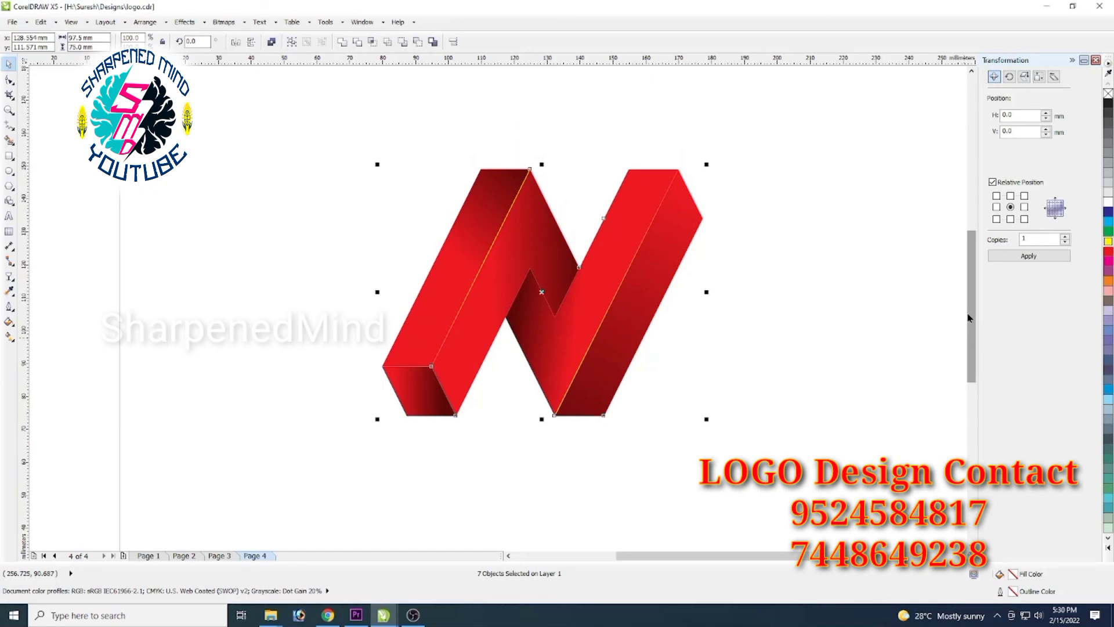
pyautogui.click(902, 368)
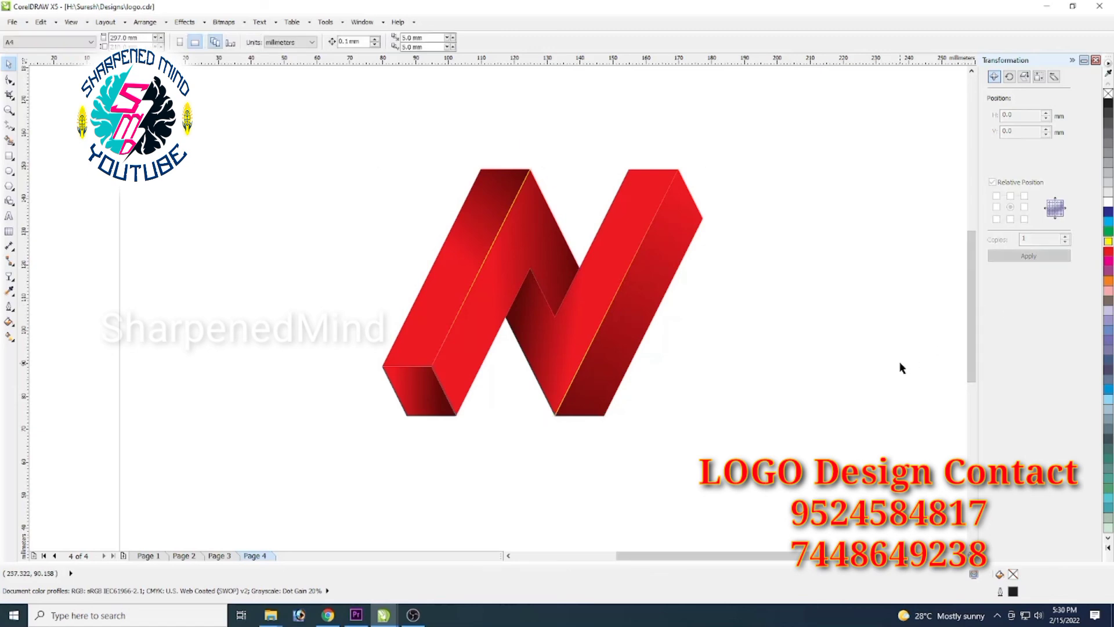